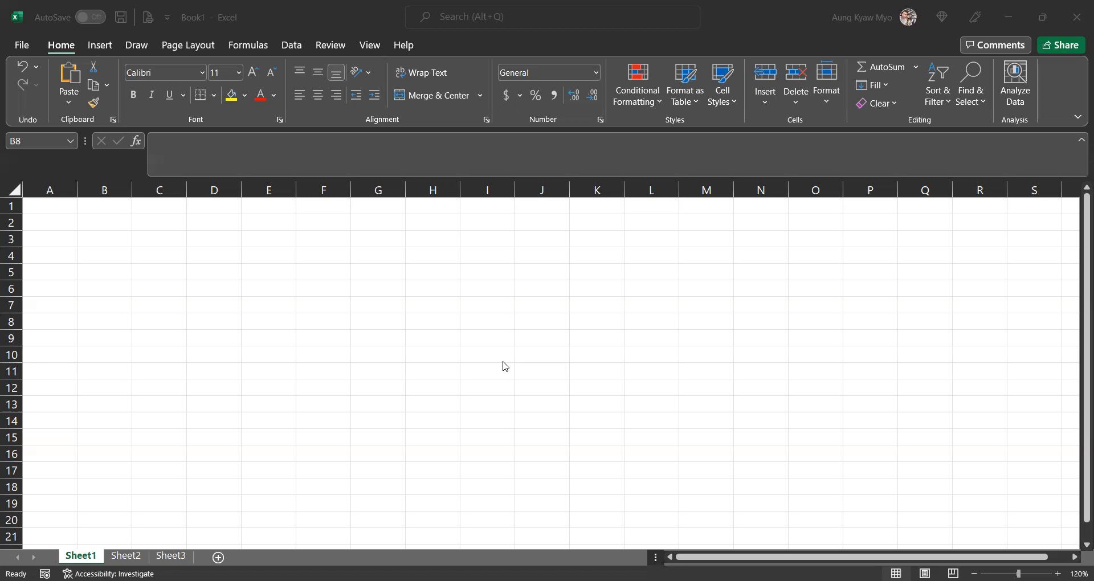
{"action": "left_click", "coordinate": [325, 388]}
{"action": "left_click", "coordinate": [136, 46]}
{"action": "left_click", "coordinate": [102, 44]}
{"action": "left_click", "coordinate": [135, 47]}
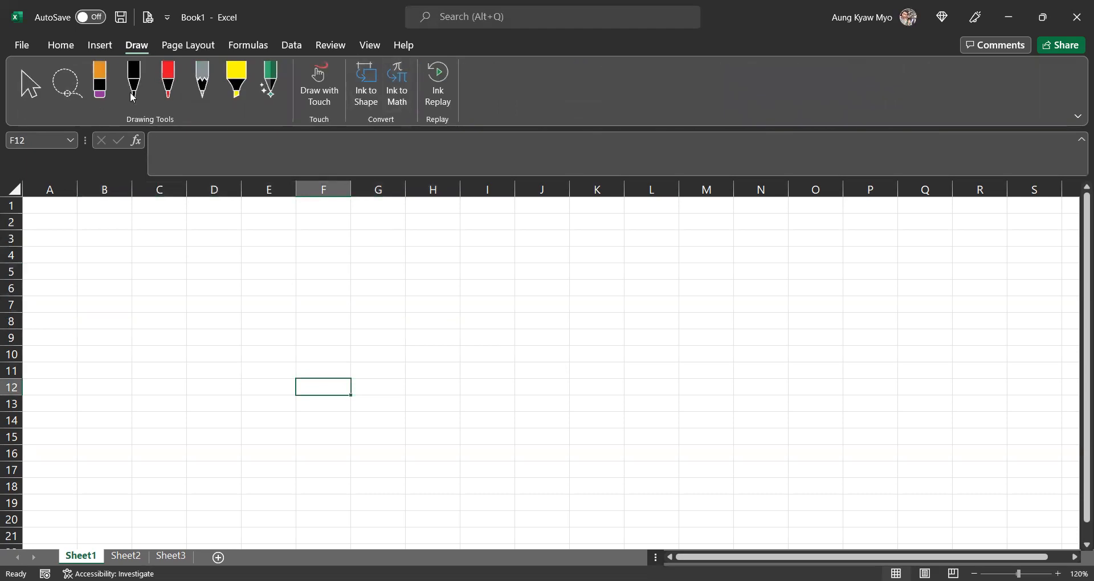
{"action": "left_click", "coordinate": [202, 48]}
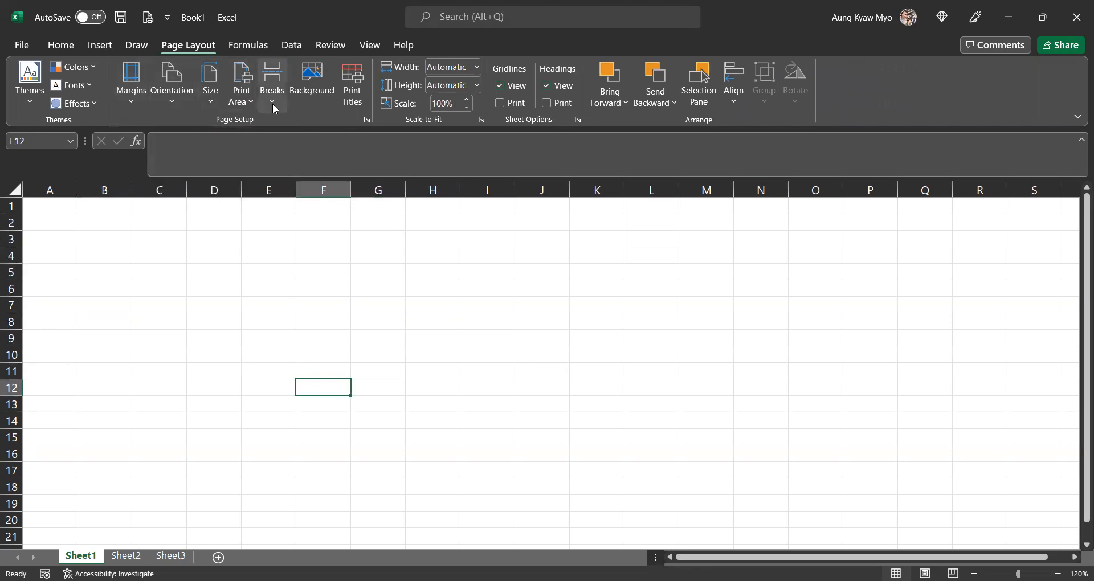
{"action": "left_click", "coordinate": [71, 47]}
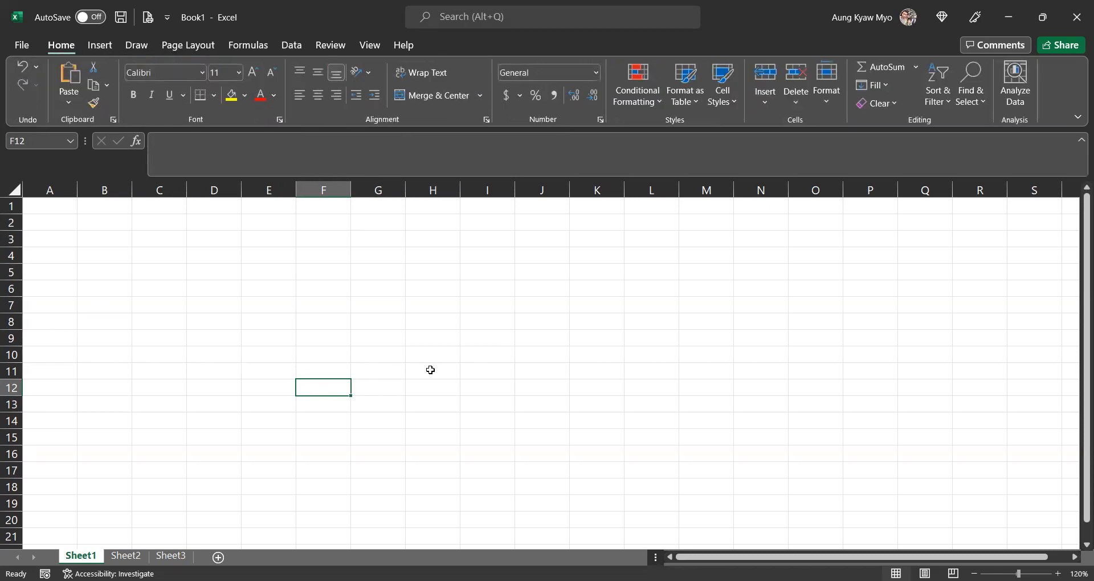
{"action": "left_click", "coordinate": [194, 151]}
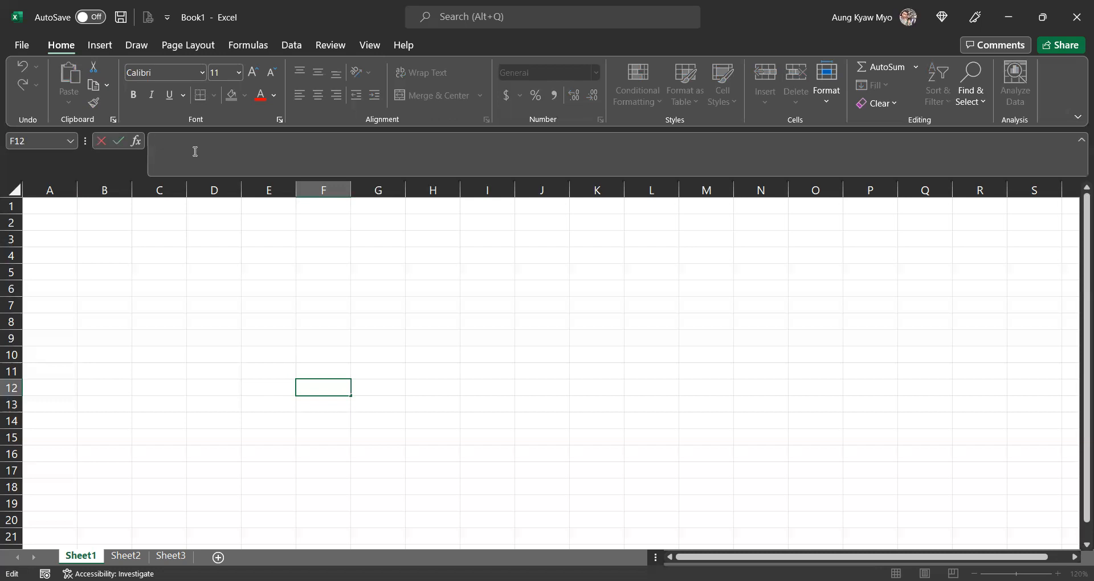
- Look through Sheet2 and Sheet3, add two new worksheets after Sheet3, and return to Sheet1
{"action": "left_click", "coordinate": [125, 556]}
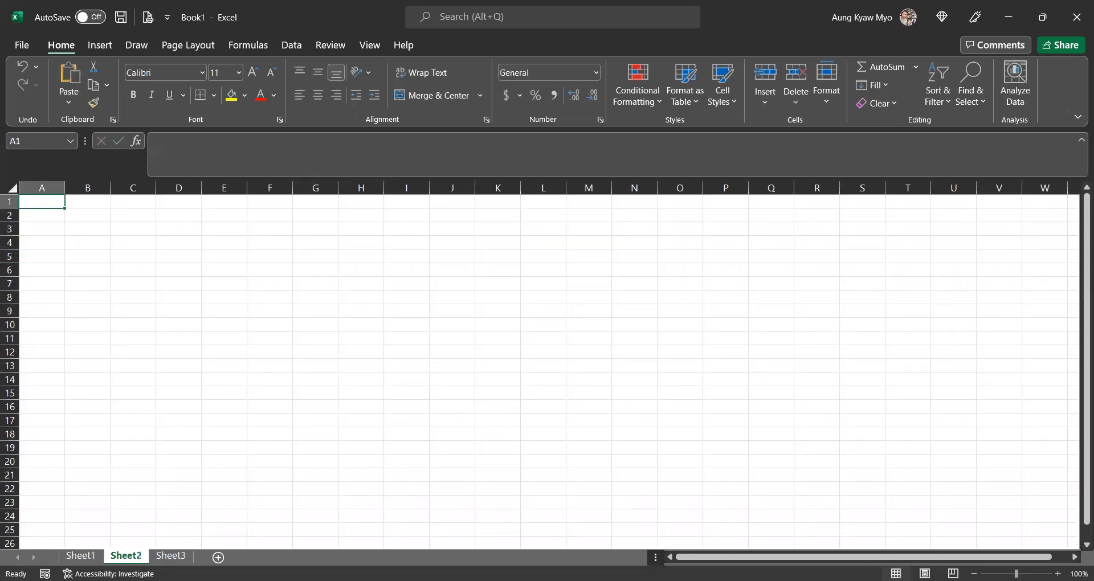
{"action": "left_click", "coordinate": [171, 555]}
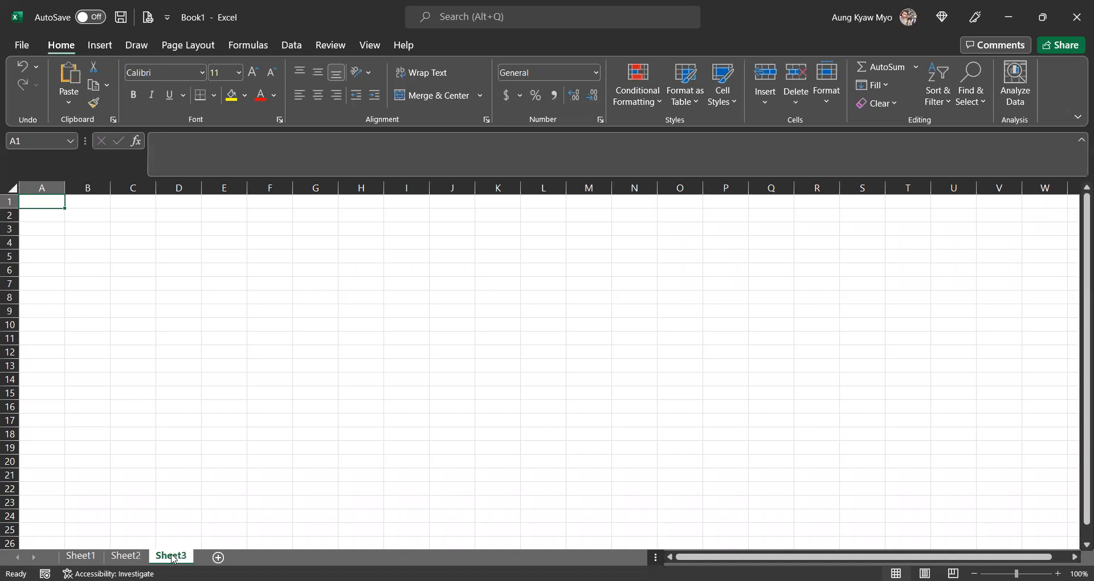
{"action": "left_click", "coordinate": [218, 557]}
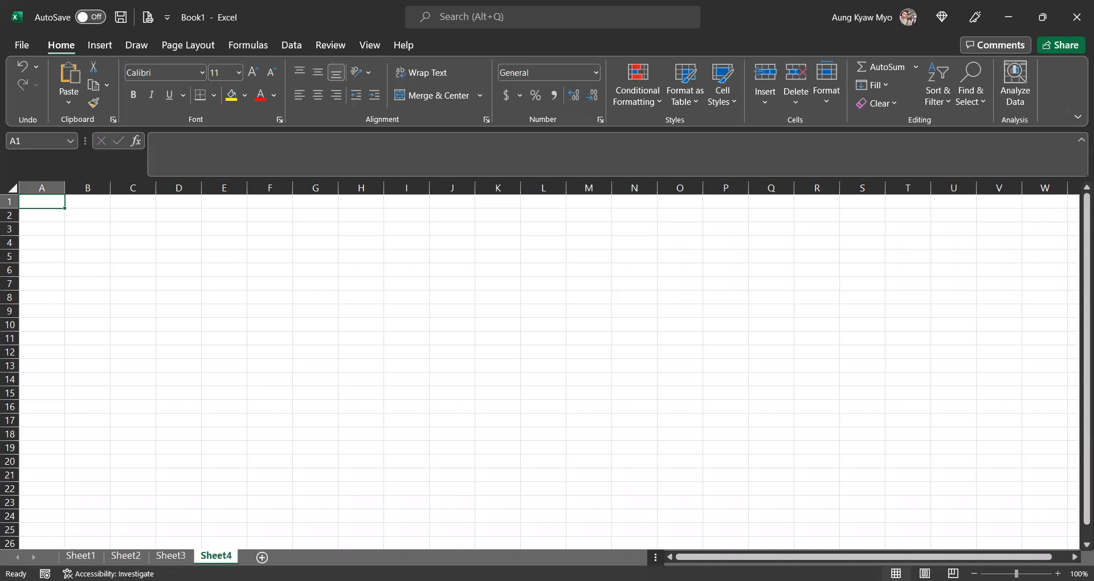
{"action": "left_click", "coordinate": [263, 557]}
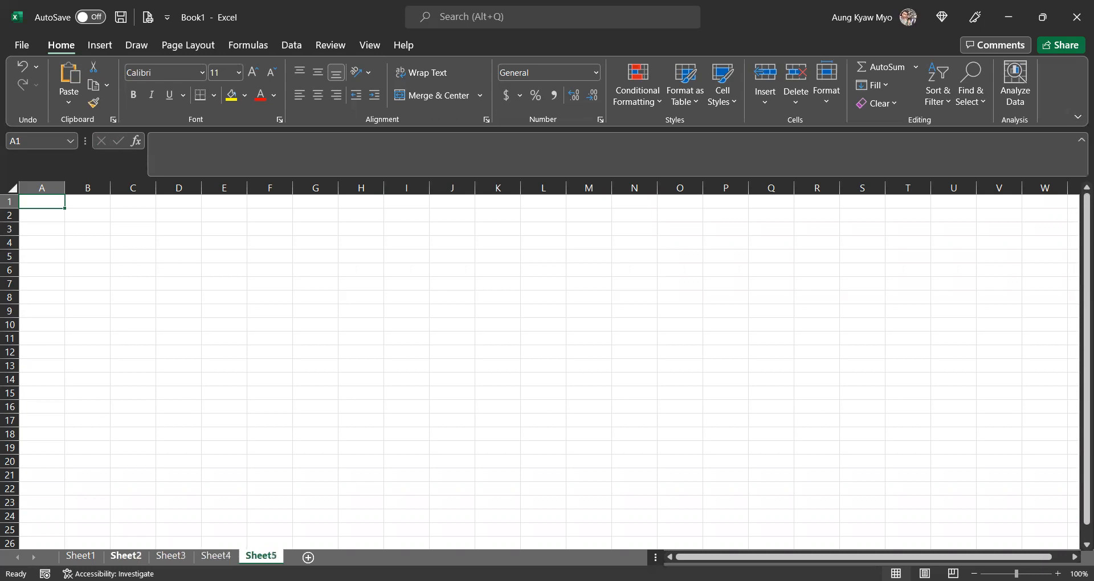
{"action": "left_click", "coordinate": [81, 555]}
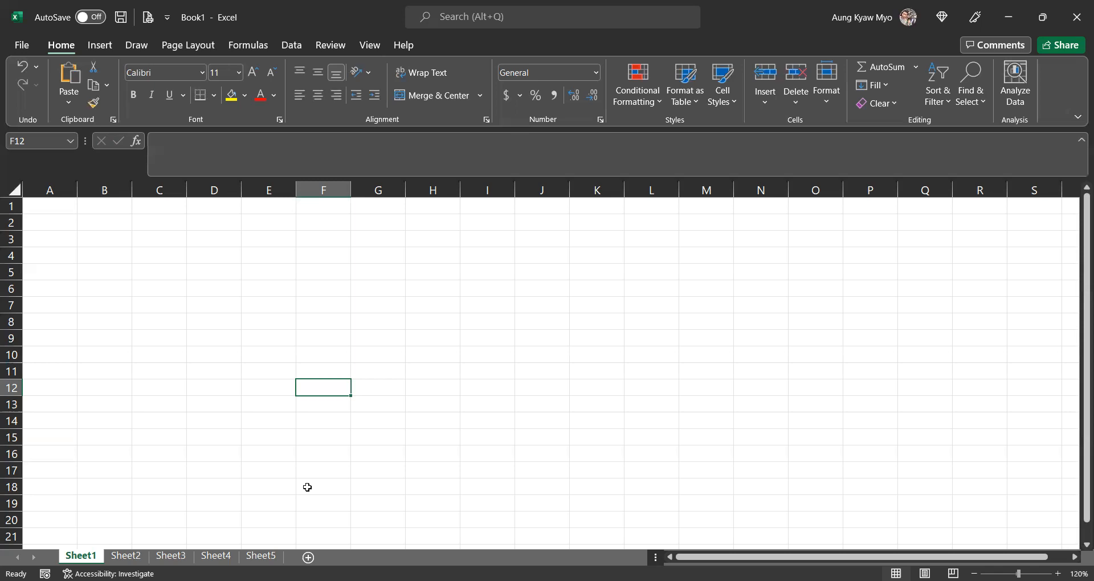
- Select the whole of column F and the whole of row 6 in turn, ending on cell D6
{"action": "left_click", "coordinate": [323, 190]}
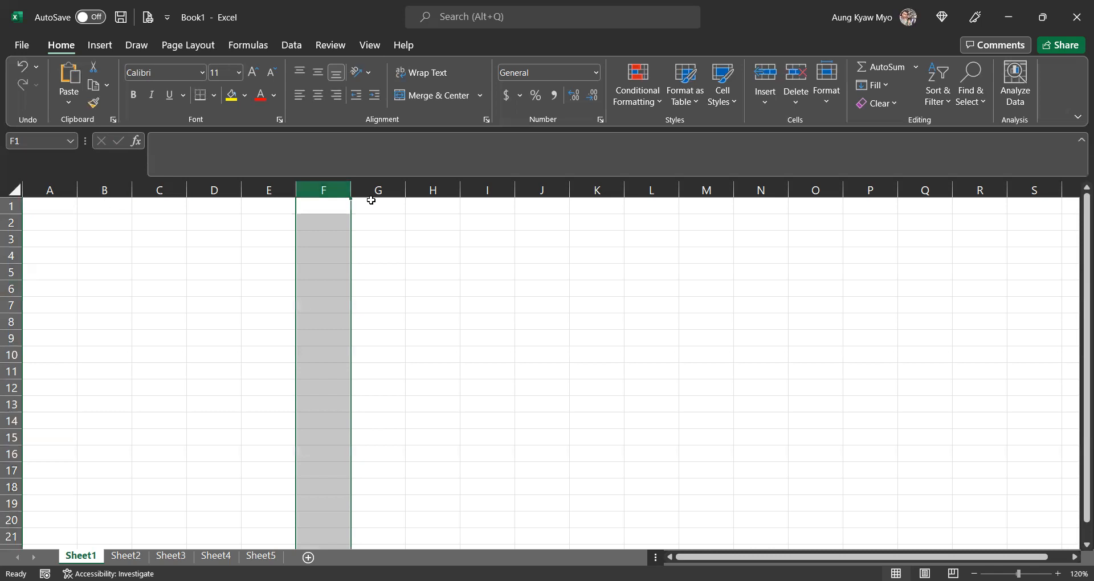
{"action": "left_click", "coordinate": [10, 288]}
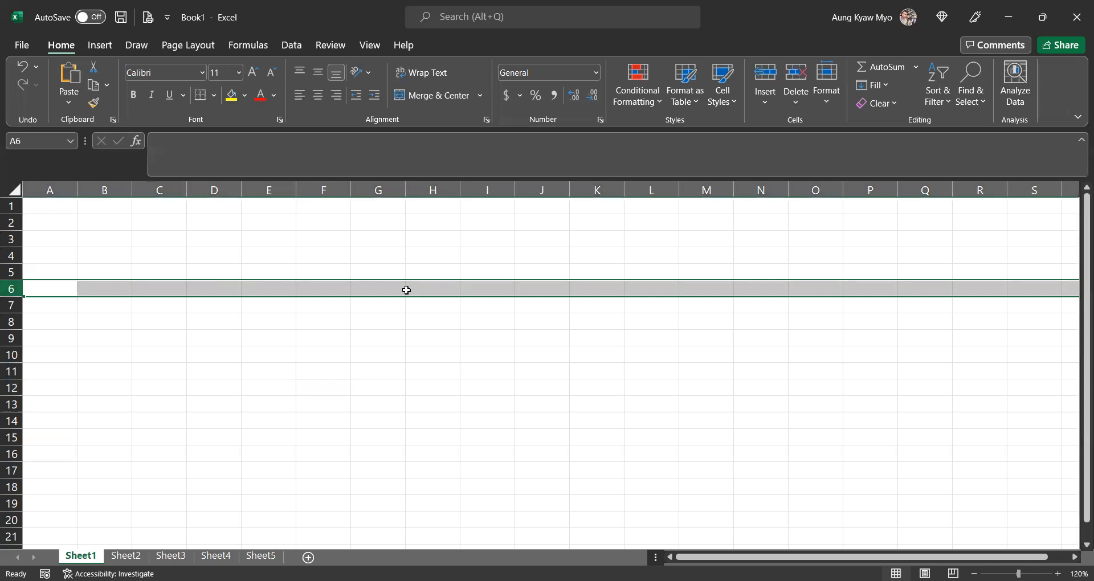
{"action": "left_click", "coordinate": [204, 286]}
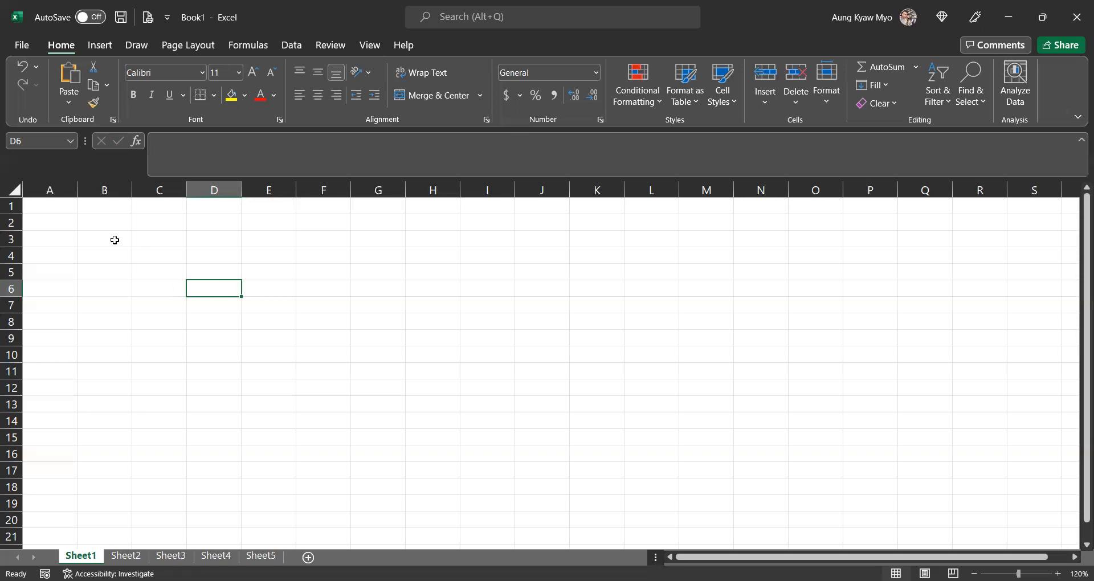
- Select the cell range C3:F8 twice, each time starting from C3, and clear the selection by moving to cell H8
{"action": "left_click", "coordinate": [163, 241]}
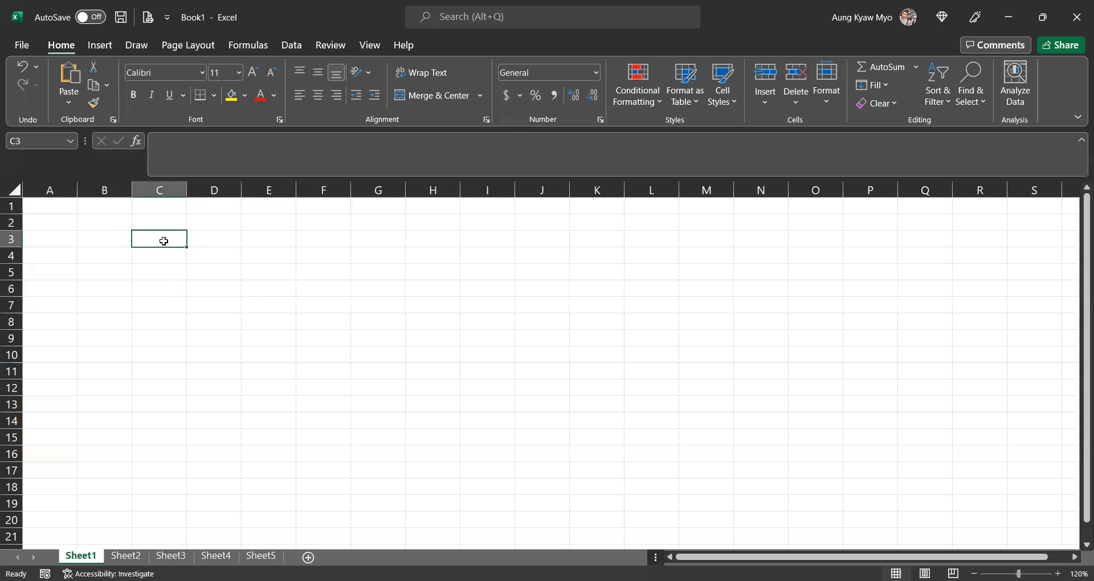
{"action": "left_click_drag", "start_coordinate": [164, 241], "coordinate": [339, 323]}
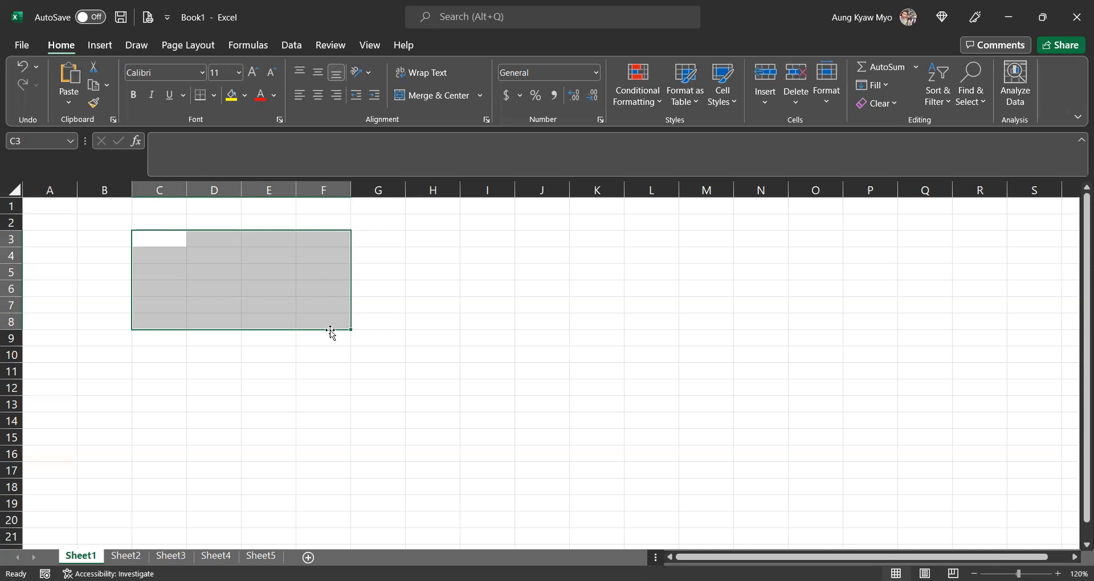
{"action": "left_click", "coordinate": [165, 240]}
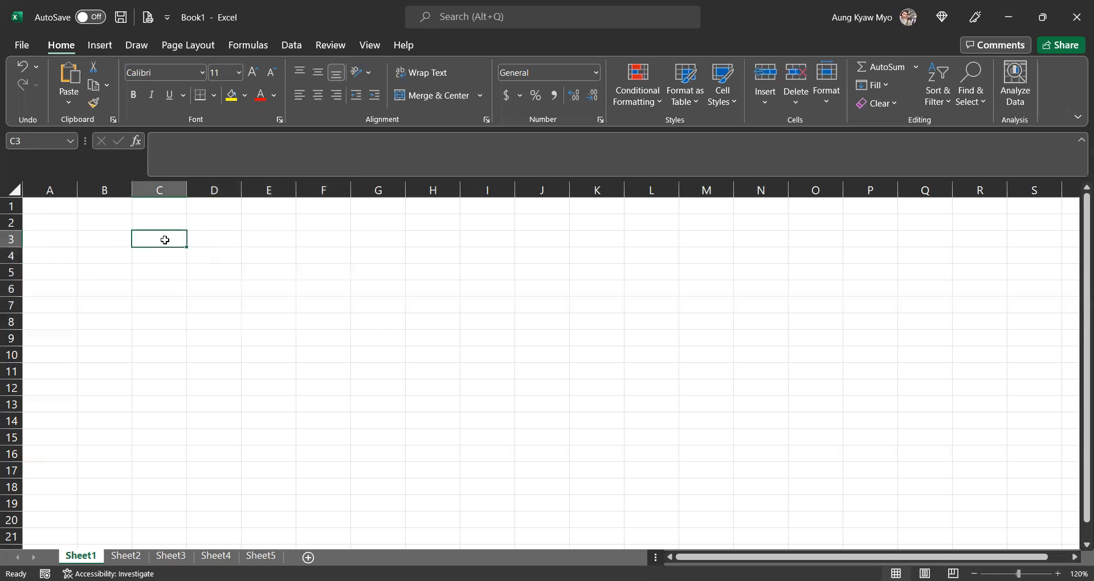
{"action": "left_click_drag", "start_coordinate": [164, 240], "coordinate": [318, 322]}
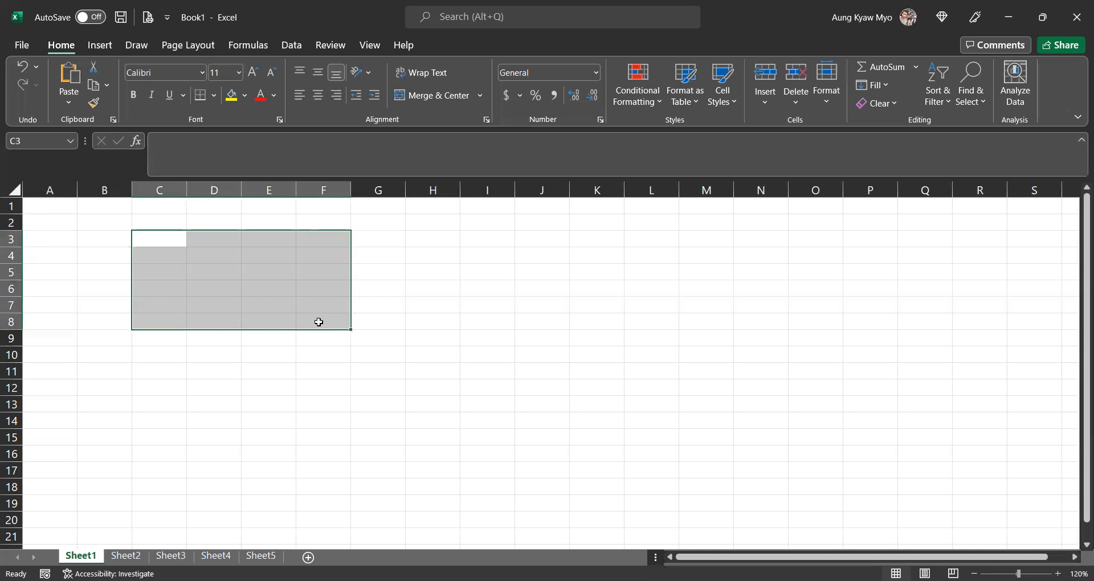
{"action": "left_click", "coordinate": [459, 327]}
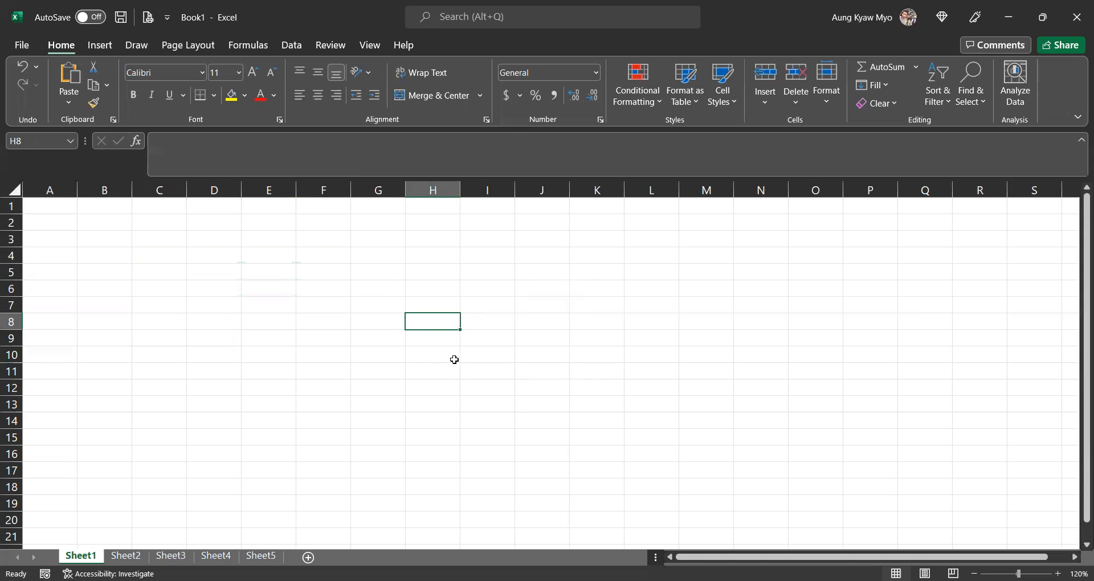
- Select the non-adjacent cells B3, D4, F3, G8, E6, C5, G5, D9 and B8 together, and release the selection by moving to F13
{"action": "left_click", "coordinate": [114, 238]}
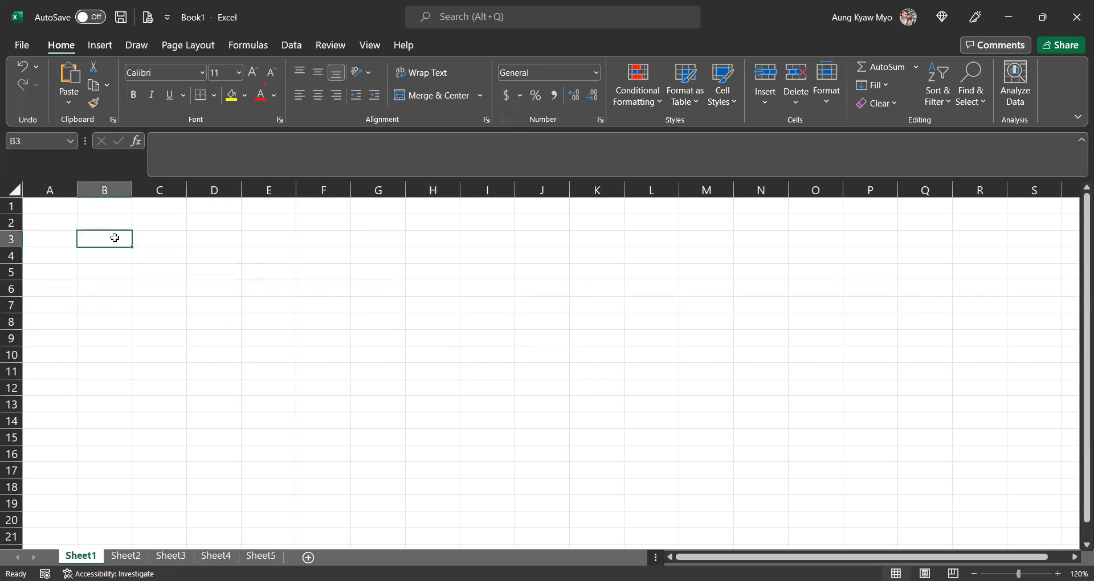
{"action": "left_click", "coordinate": [216, 258], "text": "ctrl"}
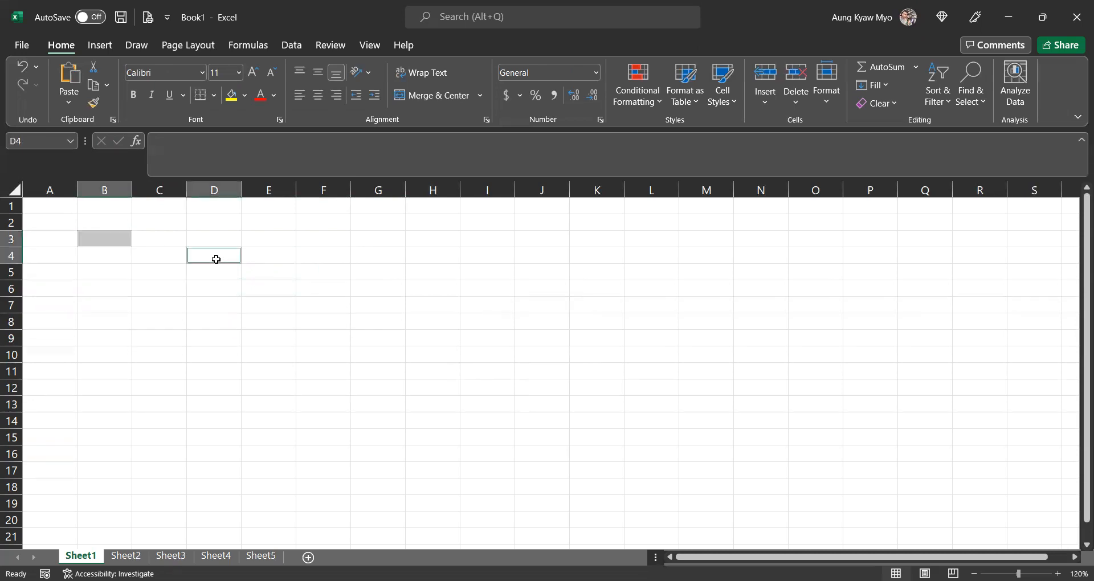
{"action": "left_click", "coordinate": [333, 236], "text": "ctrl"}
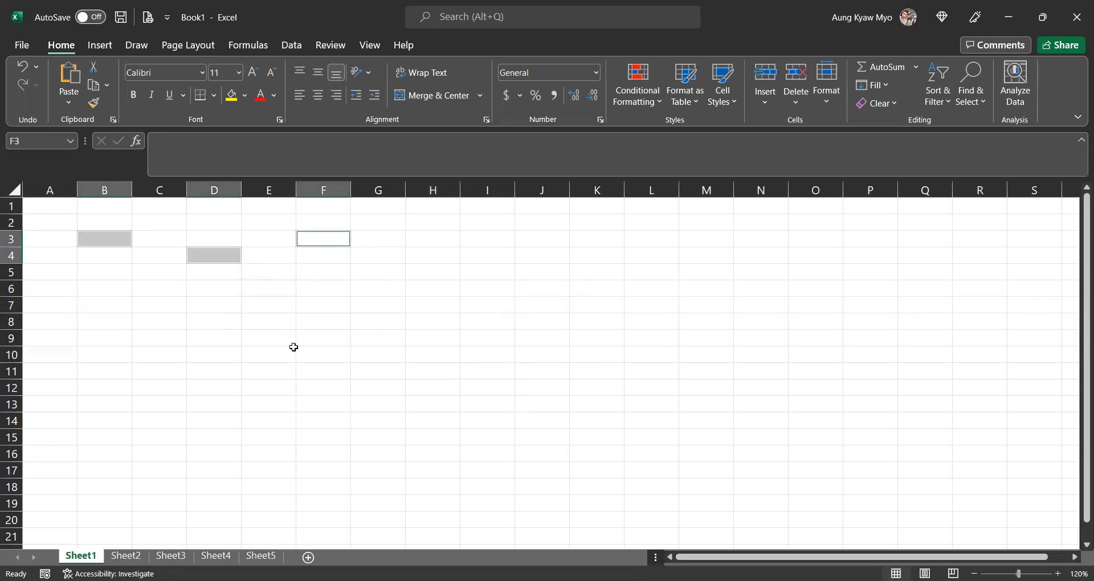
{"action": "left_click", "coordinate": [380, 322], "text": "ctrl"}
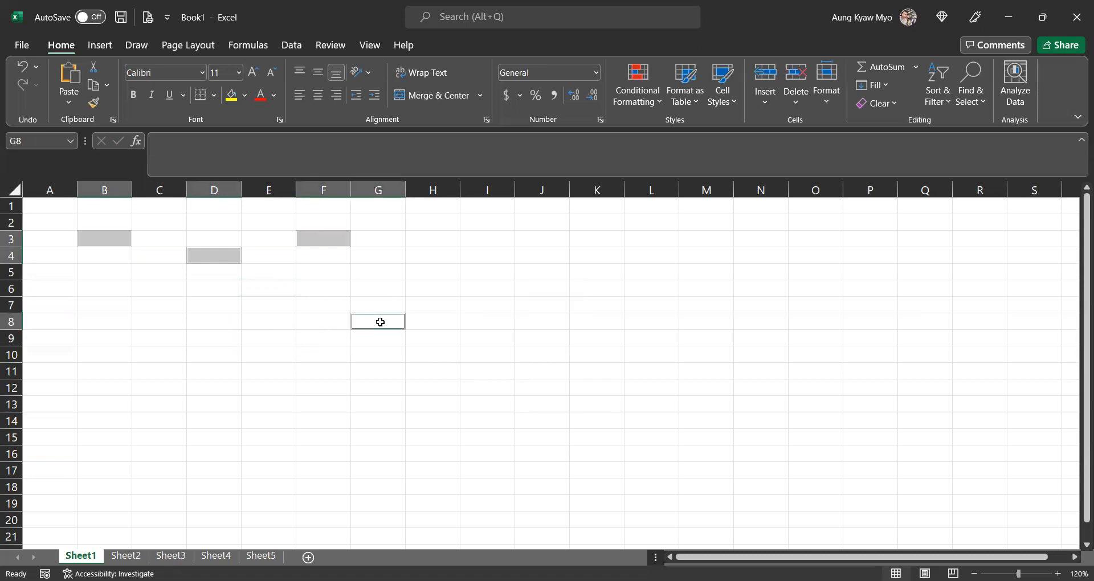
{"action": "left_click", "coordinate": [267, 292], "text": "ctrl"}
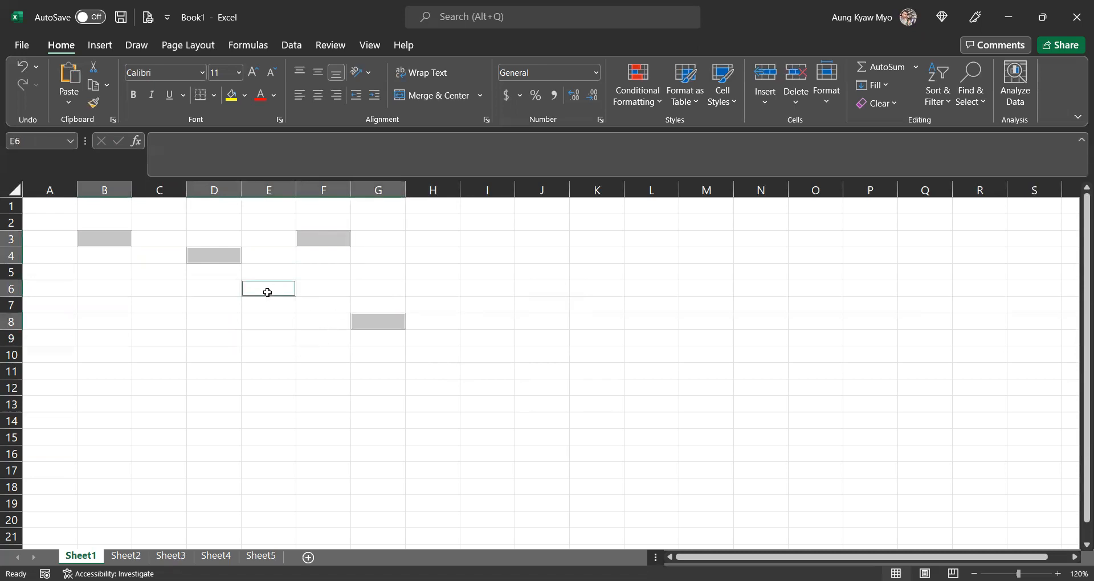
{"action": "left_click", "coordinate": [165, 267]}
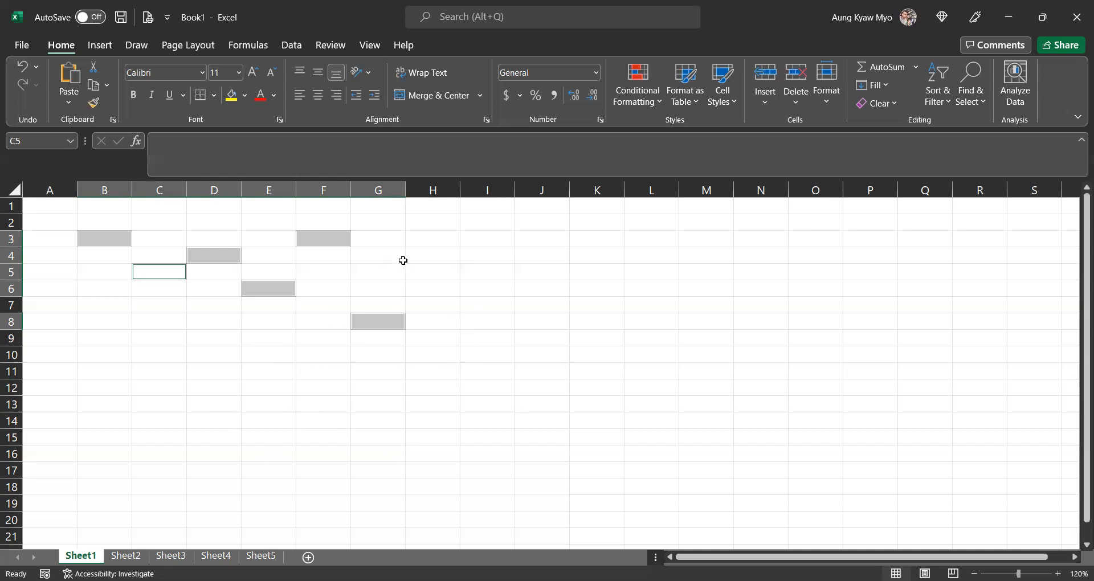
{"action": "left_click", "coordinate": [379, 266], "text": "ctrl"}
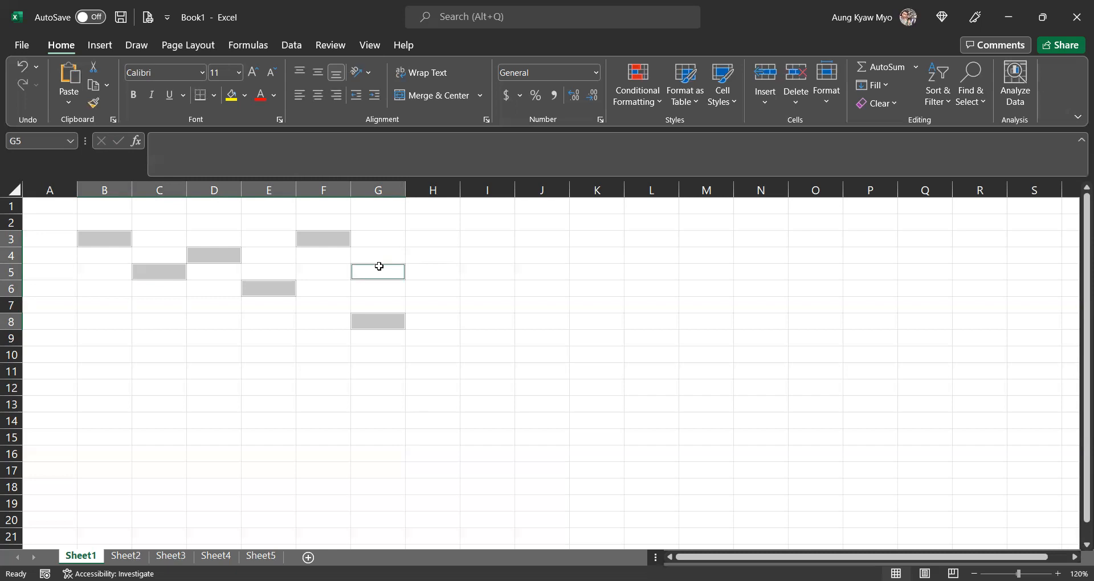
{"action": "left_click", "coordinate": [219, 332], "text": "ctrl"}
{"action": "left_click", "coordinate": [126, 320], "text": "ctrl"}
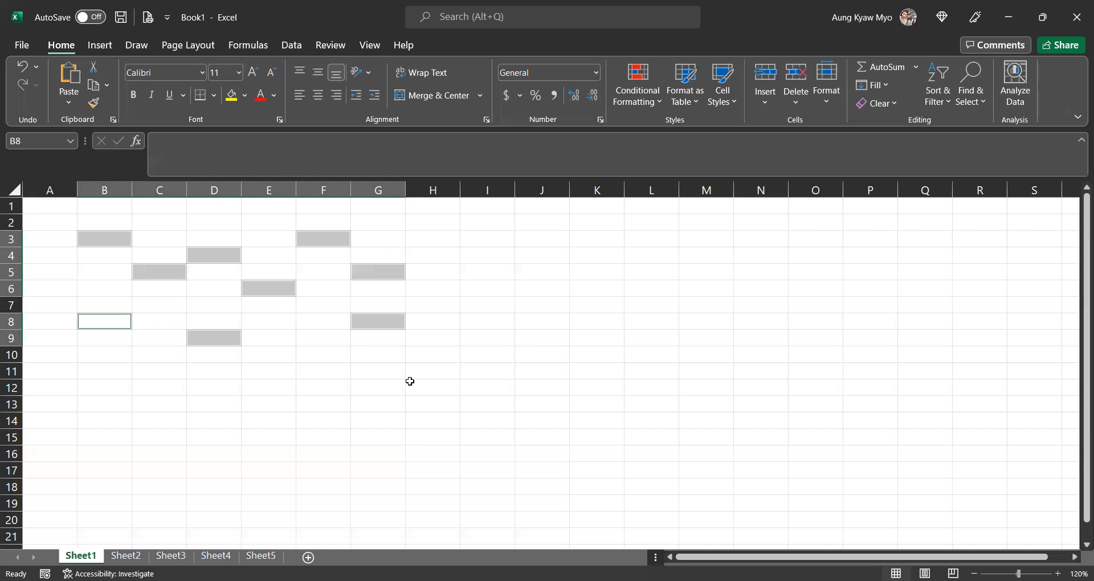
{"action": "left_click", "coordinate": [313, 400]}
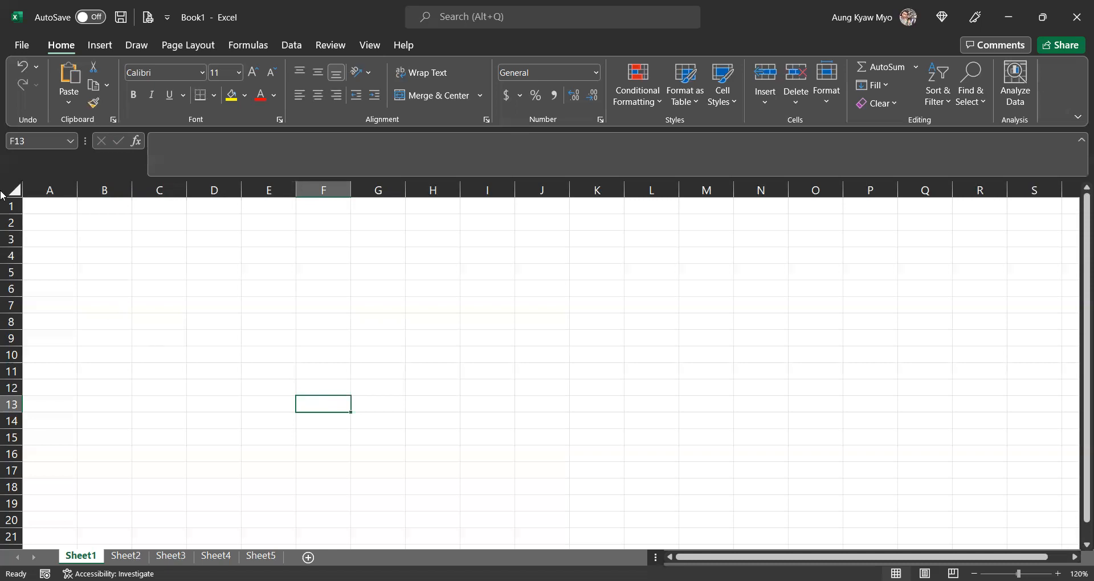
- Enter the number 2 in cell D3
{"action": "left_click", "coordinate": [213, 244]}
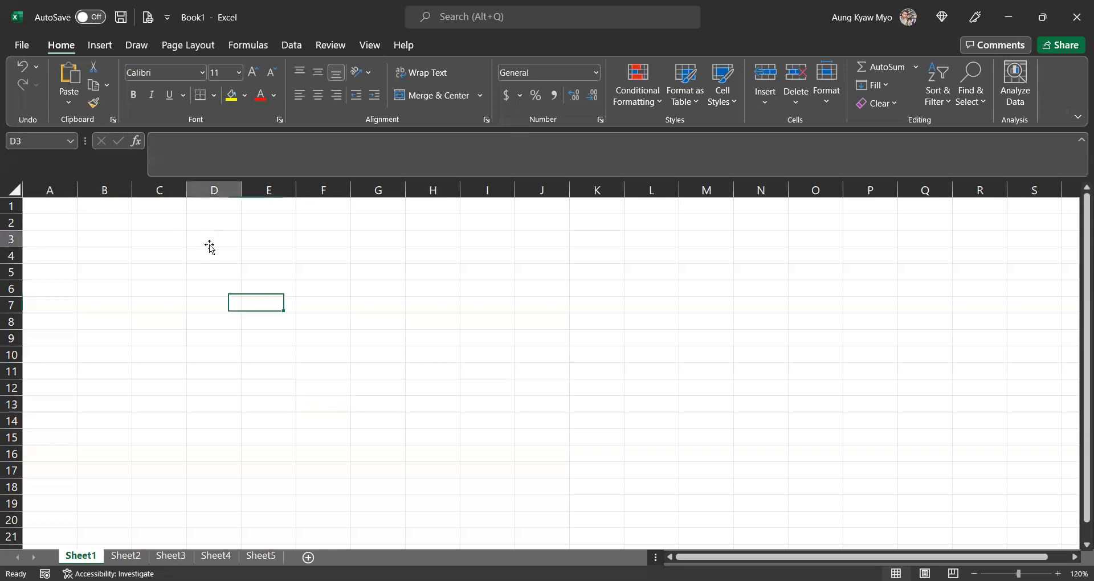
{"action": "type", "text": "2"}
{"action": "key", "text": "Return"}
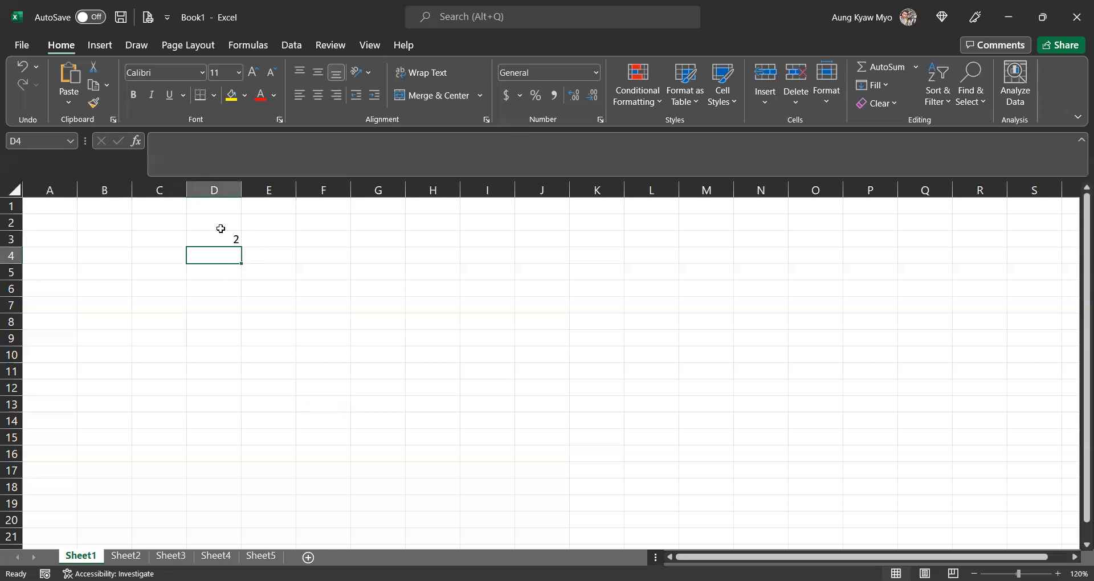
- Fill the value of cell D3 down to D13, and undo the fill
{"action": "left_click", "coordinate": [223, 236]}
{"action": "left_click_drag", "start_coordinate": [241, 247], "coordinate": [238, 409]}
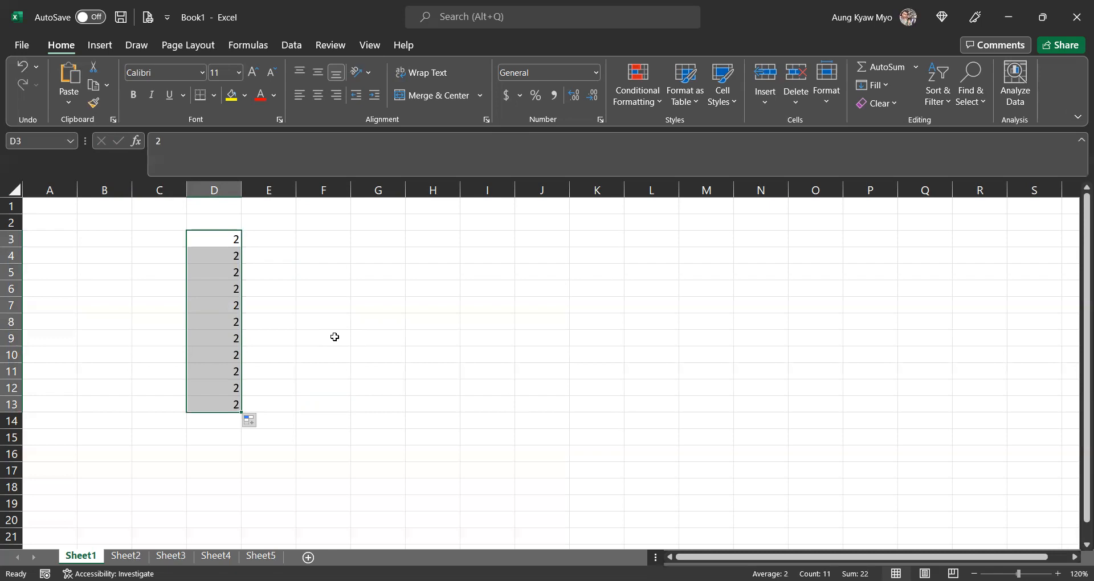
{"action": "left_click", "coordinate": [211, 239]}
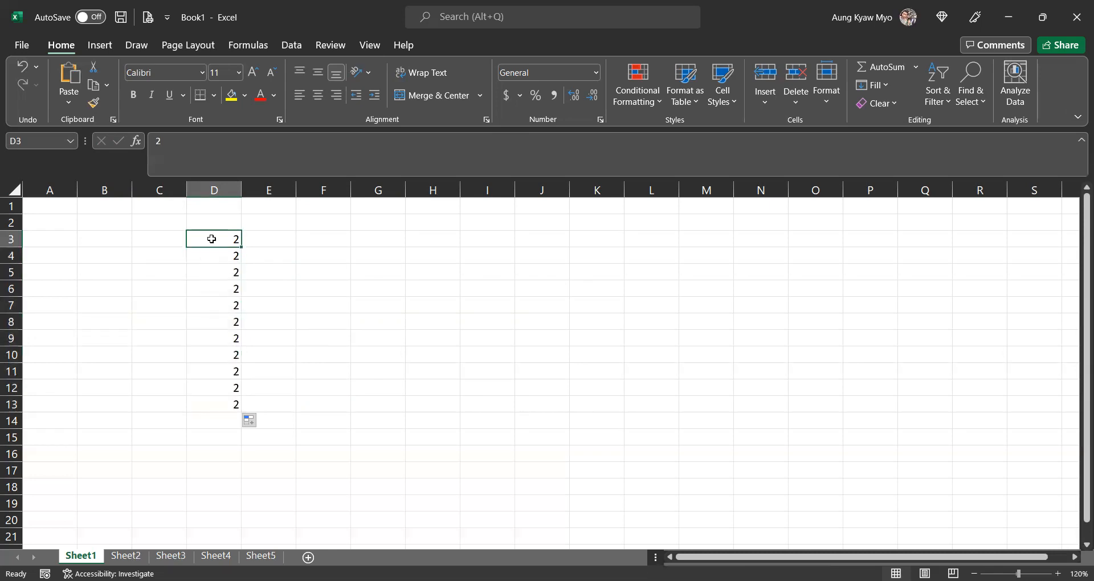
{"action": "key", "text": "ctrl+z"}
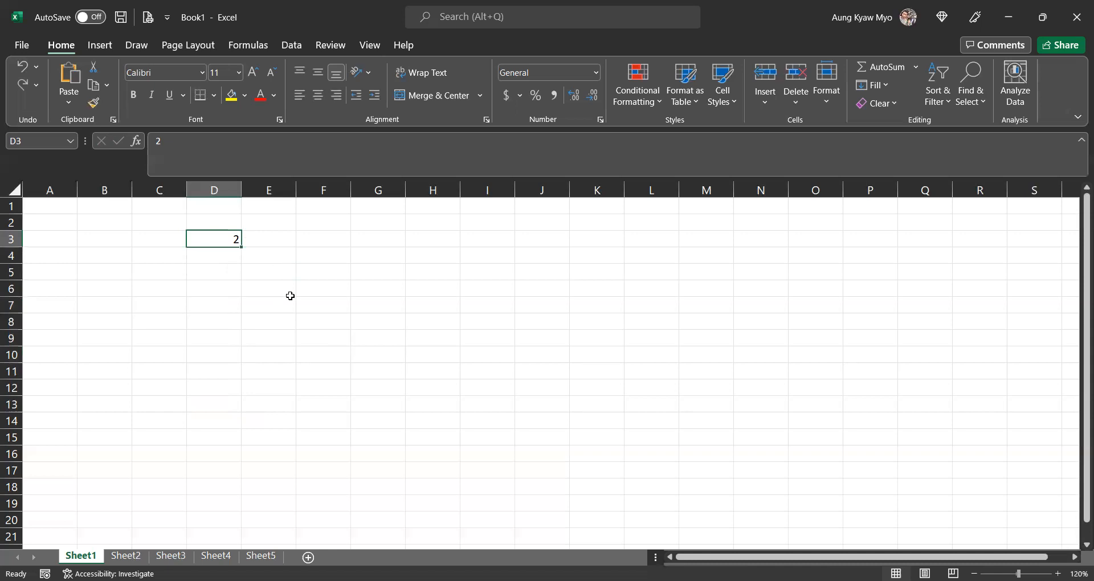
- Edit the content of cell D3 to make its value 12
{"action": "double_click", "coordinate": [219, 240]}
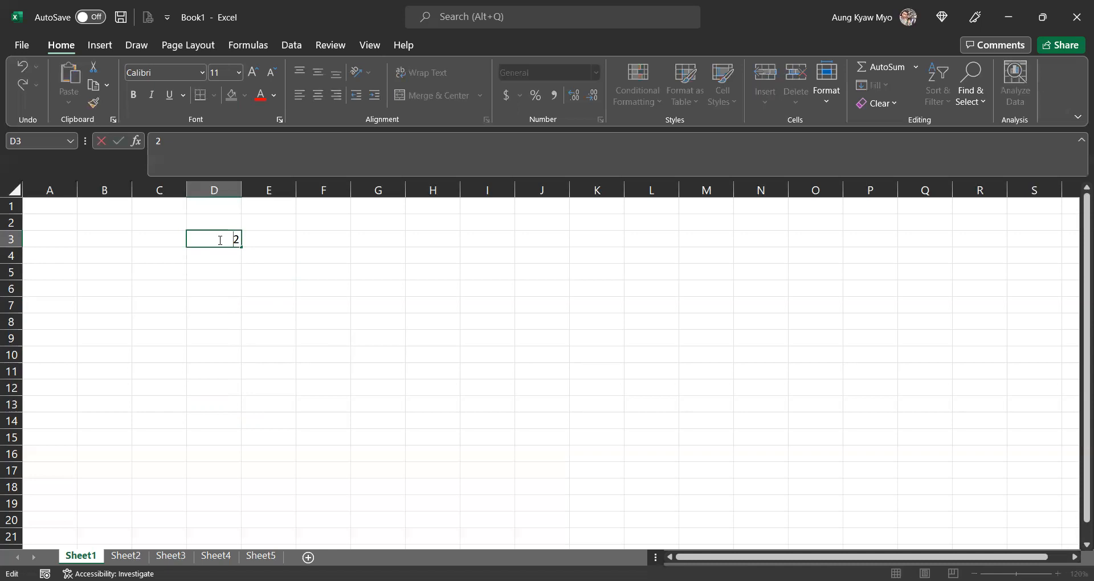
{"action": "type", "text": "1"}
{"action": "key", "text": "Return"}
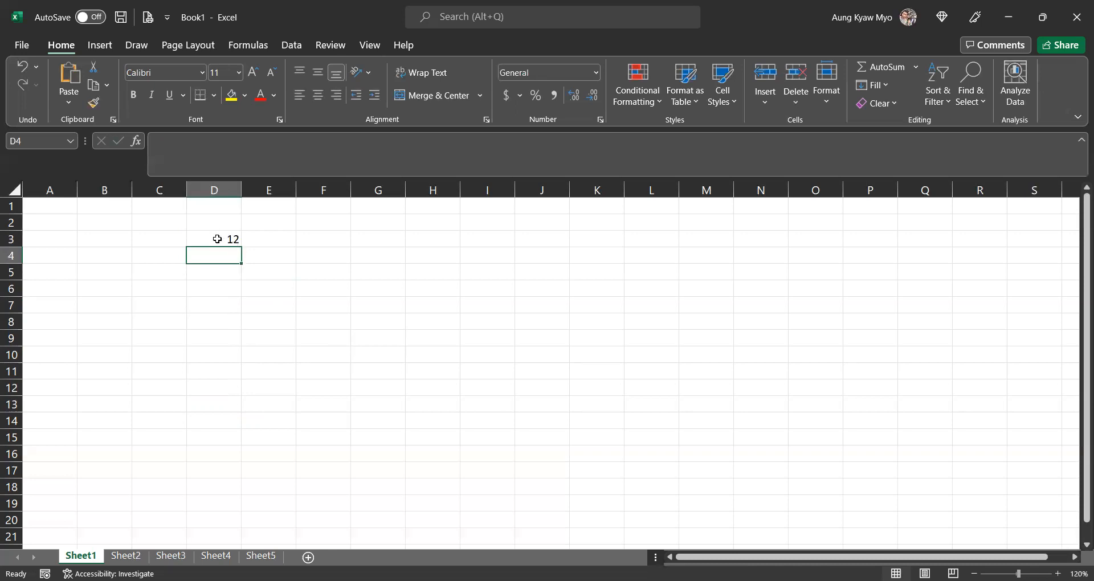
- Fill the value of cell D3 down the column to D11
{"action": "left_click", "coordinate": [217, 239]}
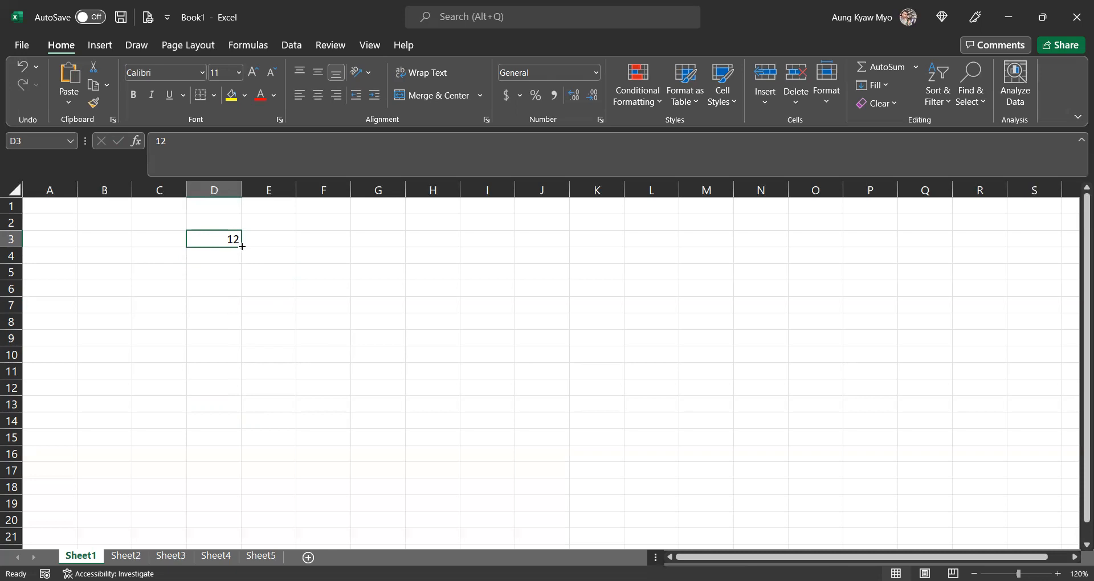
{"action": "left_click_drag", "start_coordinate": [242, 246], "coordinate": [240, 270]}
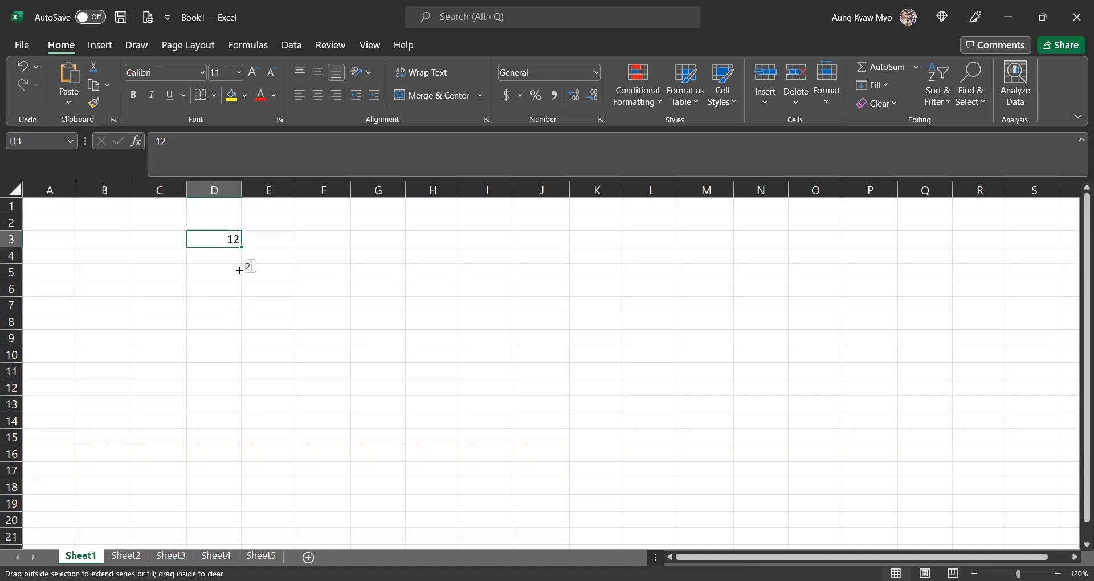
{"action": "left_click_drag", "start_coordinate": [236, 380], "coordinate": [241, 382]}
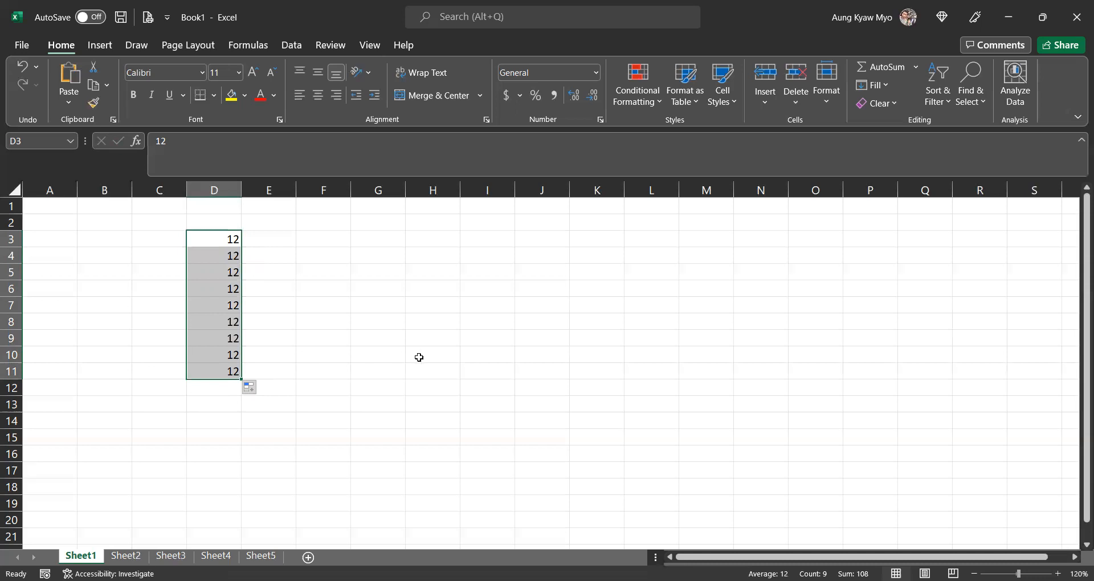
- Enter 5 in cell F3 and 10 in cell F4 as the start of a number series
{"action": "double_click", "coordinate": [320, 238]}
{"action": "type", "text": "5"}
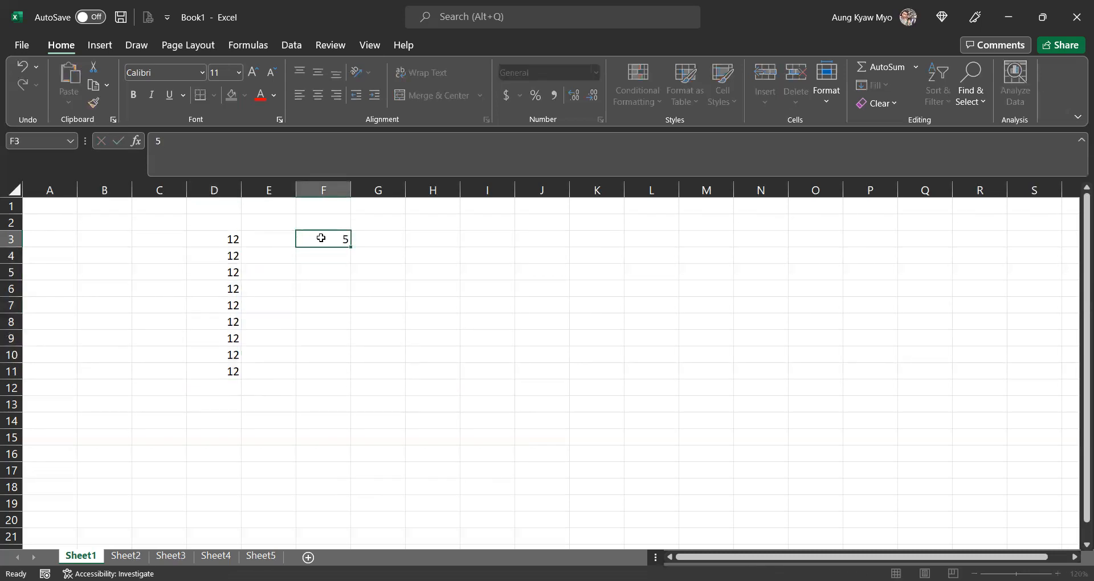
{"action": "key", "text": "Return"}
{"action": "type", "text": "10"}
{"action": "key", "text": "Return"}
- Extend the number series from F3:F4 down to F11, and release the selection by moving to J10
{"action": "left_click_drag", "start_coordinate": [321, 237], "coordinate": [320, 257]}
{"action": "left_click", "coordinate": [456, 274]}
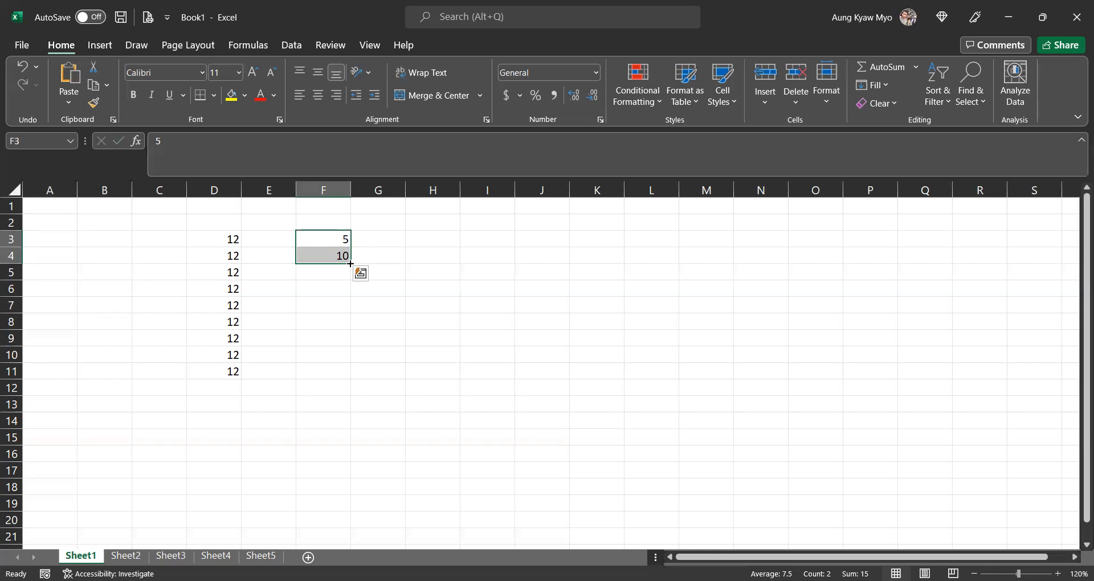
{"action": "left_click_drag", "start_coordinate": [351, 264], "coordinate": [350, 264]}
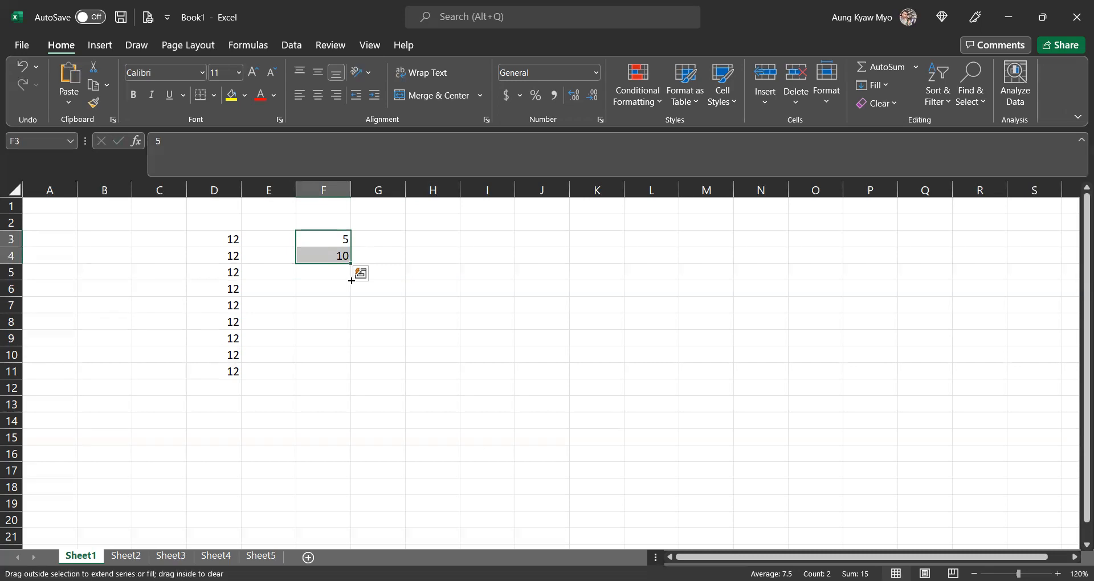
{"action": "left_click_drag", "start_coordinate": [344, 377], "coordinate": [345, 378]}
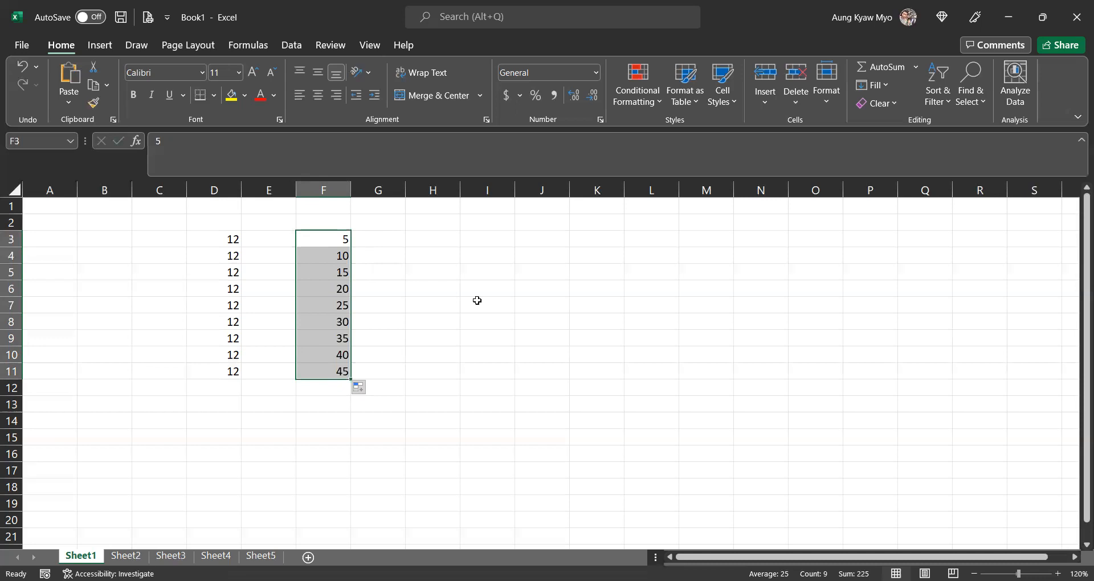
{"action": "left_click_drag", "start_coordinate": [330, 237], "coordinate": [330, 255]}
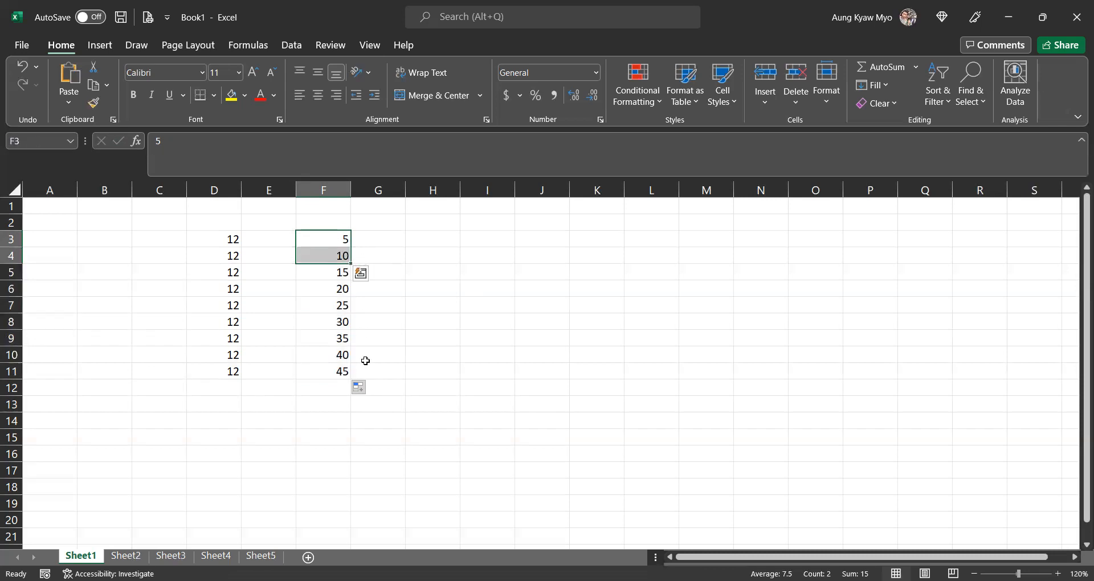
{"action": "left_click", "coordinate": [497, 317]}
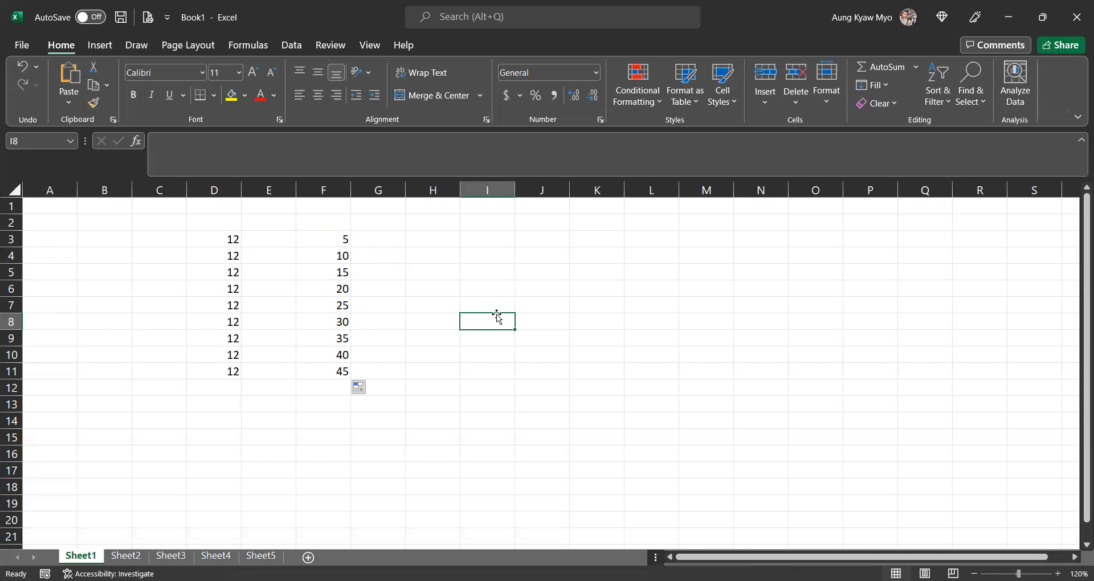
{"action": "left_click", "coordinate": [565, 358]}
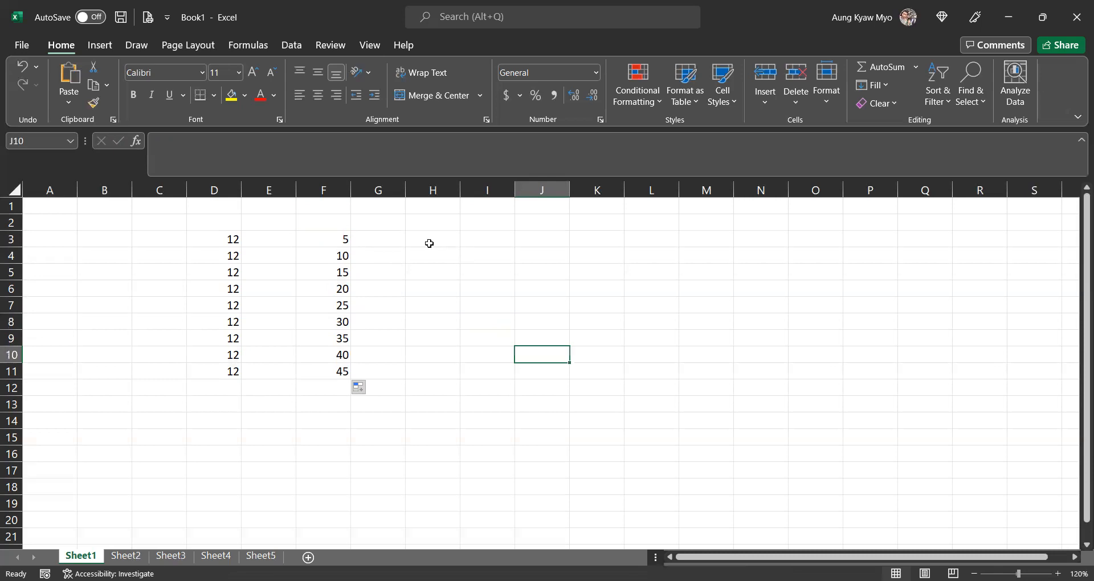
- Enter the date 8/19/2022 in cell H3 and 8/22/2022 in cell H4
{"action": "left_click", "coordinate": [429, 243]}
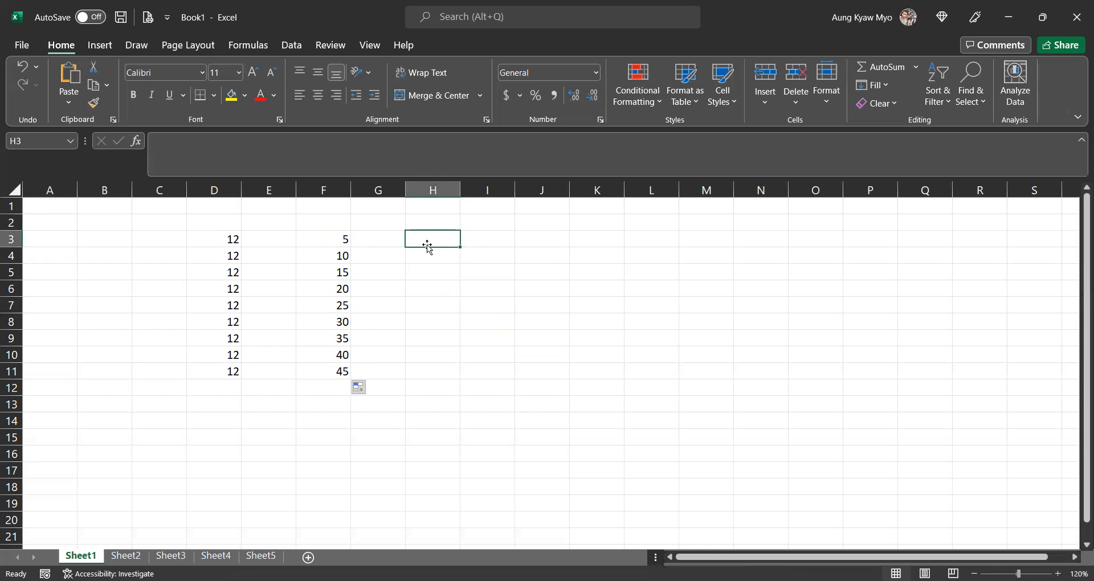
{"action": "type", "text": "8/19"}
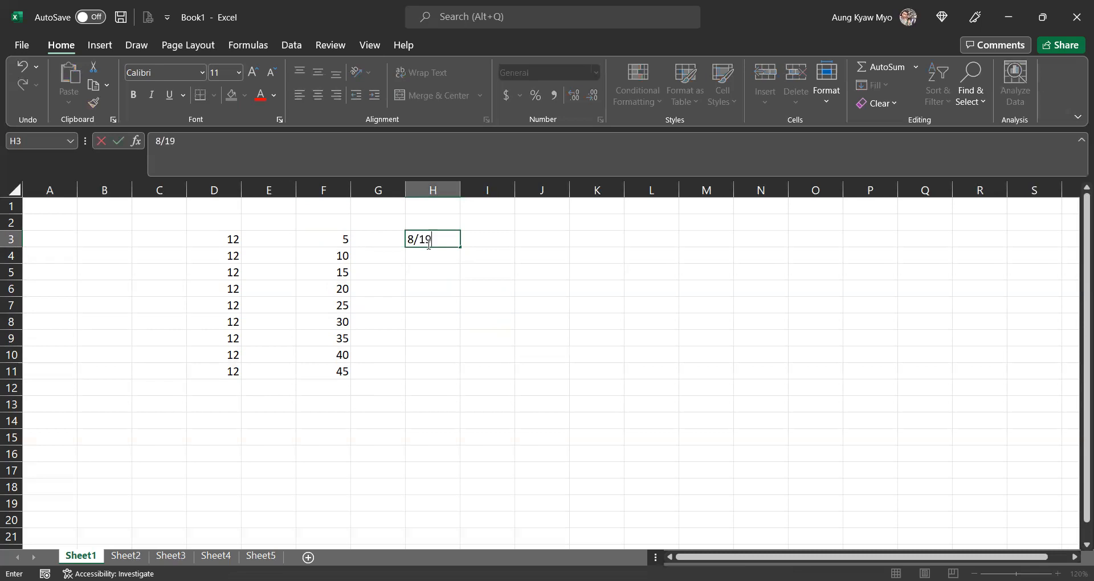
{"action": "type", "text": "/2022"}
{"action": "key", "text": "Return"}
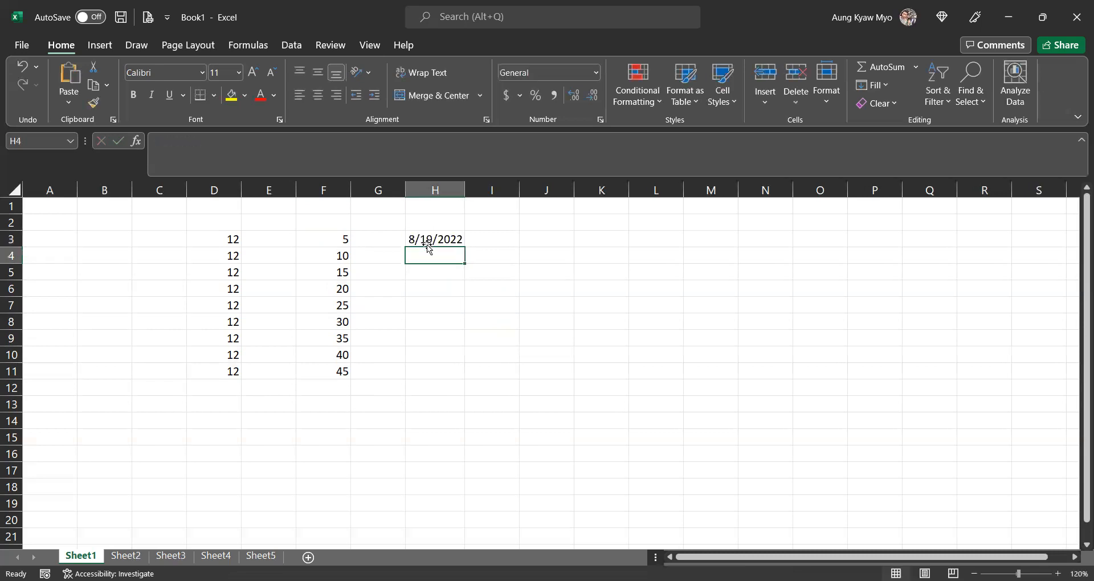
{"action": "type", "text": "8/21"}
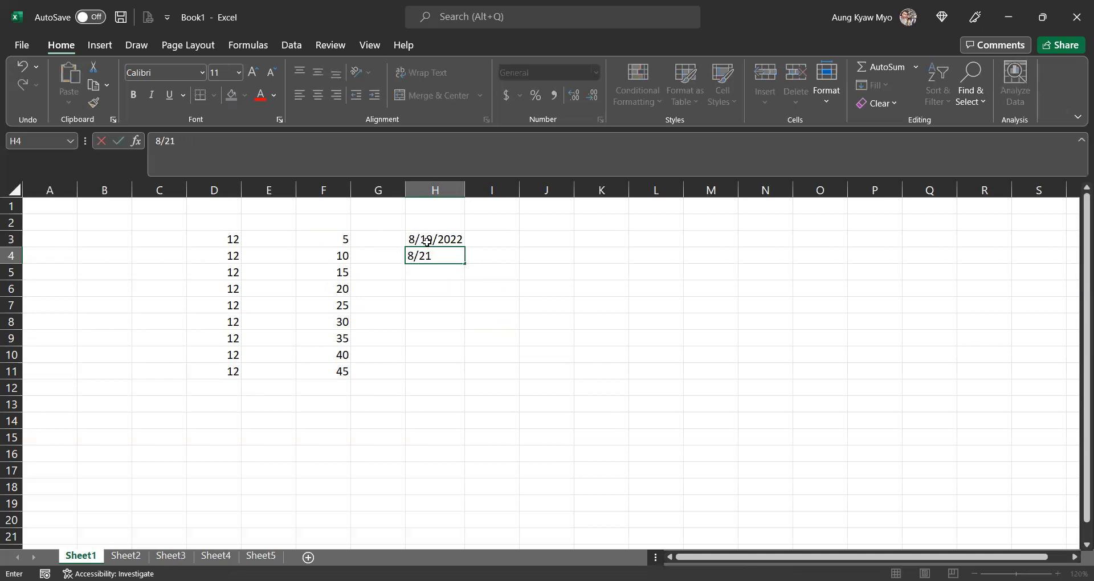
{"action": "key", "text": "BackSpace"}
{"action": "type", "text": "2/2022"}
{"action": "key", "text": "Return"}
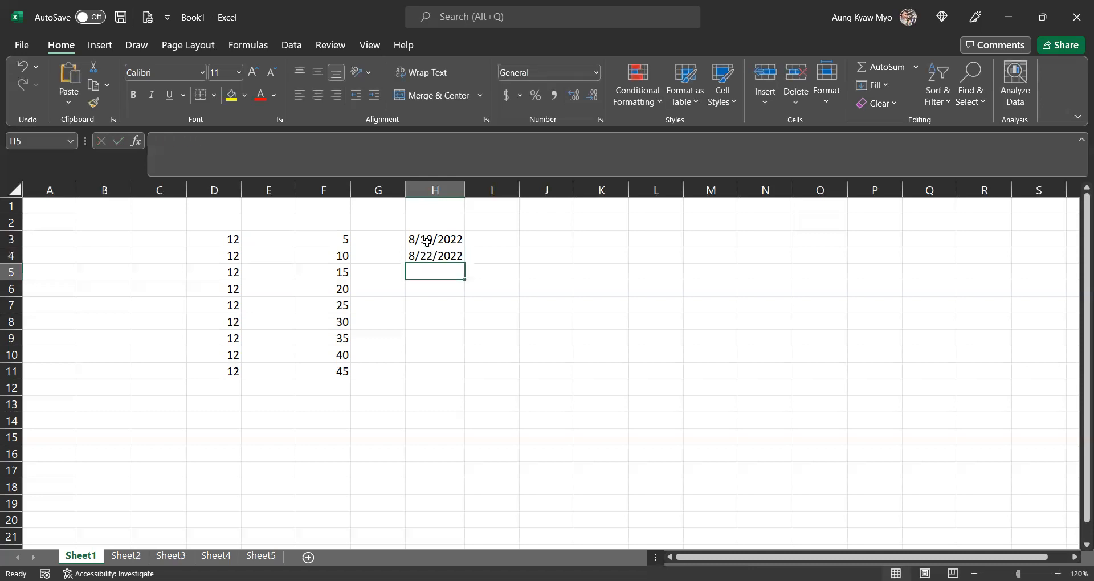
- Extend the date series from H3:H4 down to H11, and widen column H slightly
{"action": "left_click_drag", "start_coordinate": [429, 241], "coordinate": [462, 274]}
{"action": "left_click_drag", "start_coordinate": [454, 370], "coordinate": [454, 375]}
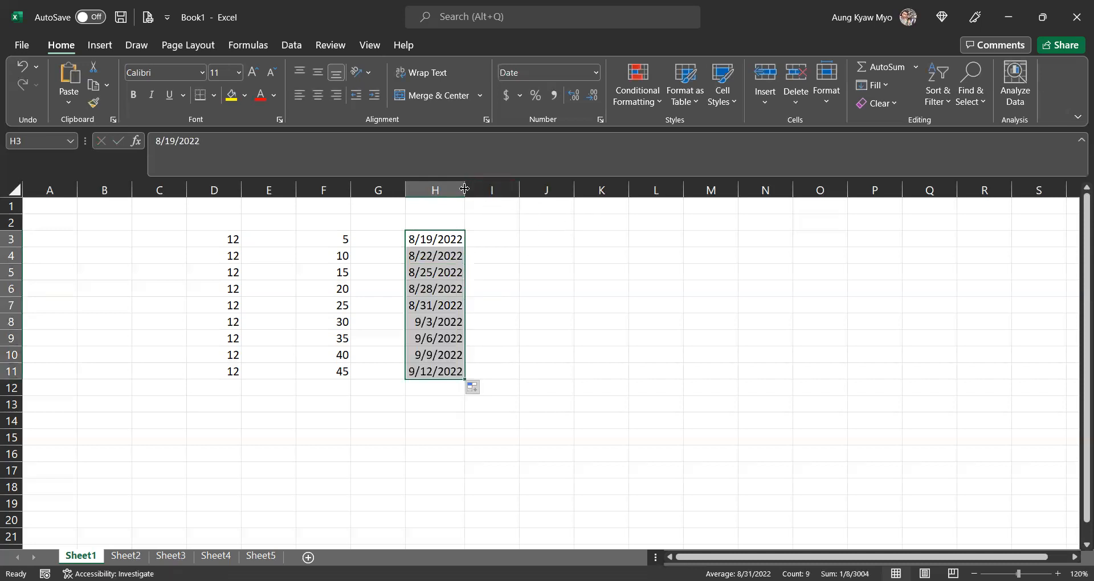
{"action": "left_click_drag", "start_coordinate": [464, 189], "coordinate": [477, 189]}
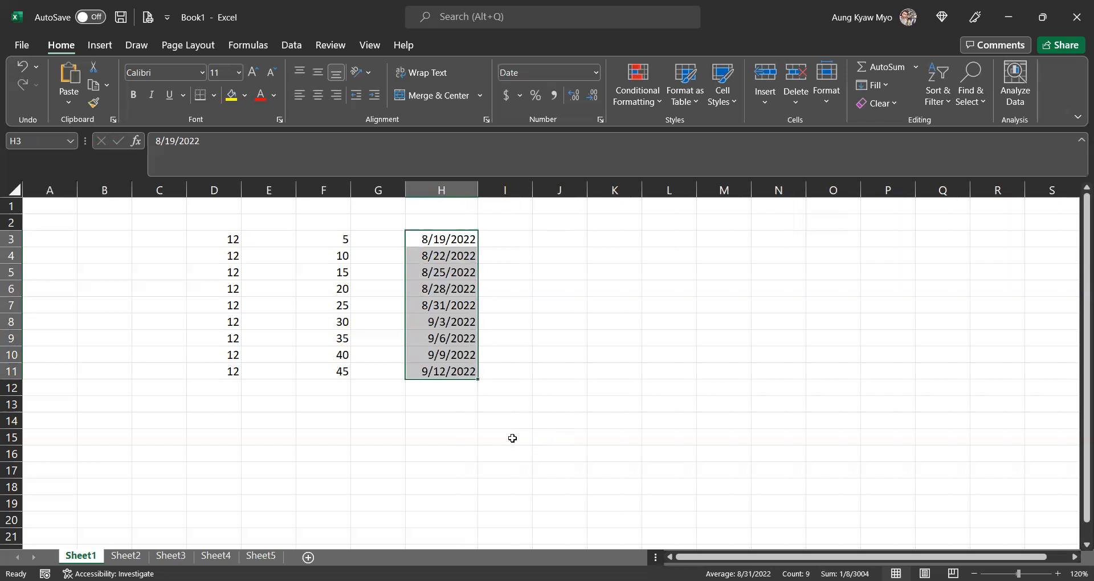
- Examine the filled dates in cells H3 to H8 one after another, finishing on the empty cell I15
{"action": "left_click", "coordinate": [446, 244]}
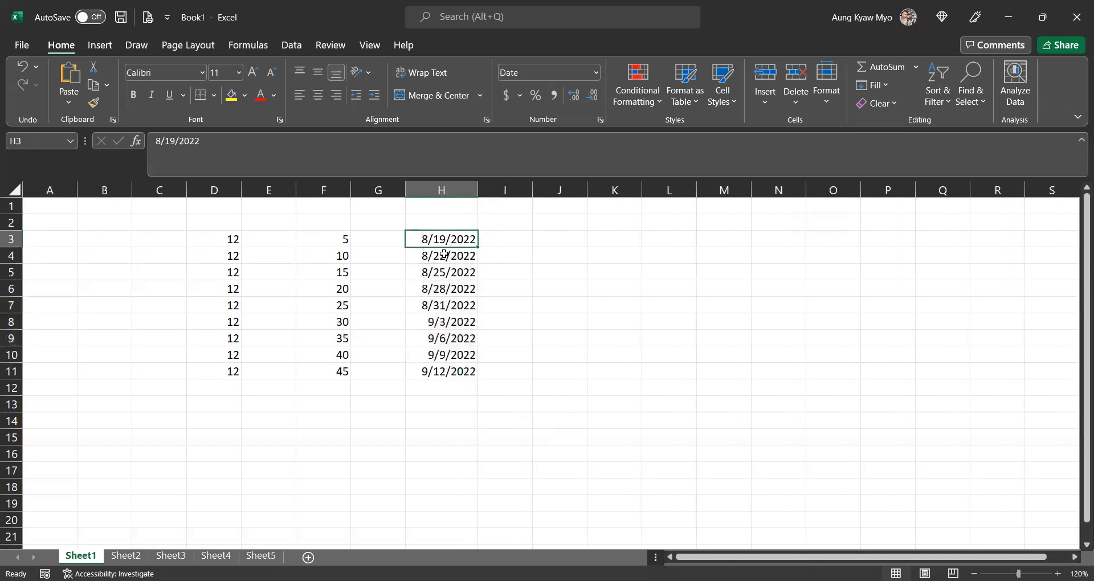
{"action": "left_click", "coordinate": [444, 256]}
{"action": "left_click", "coordinate": [441, 268]}
{"action": "left_click", "coordinate": [441, 288]}
{"action": "left_click", "coordinate": [441, 305]}
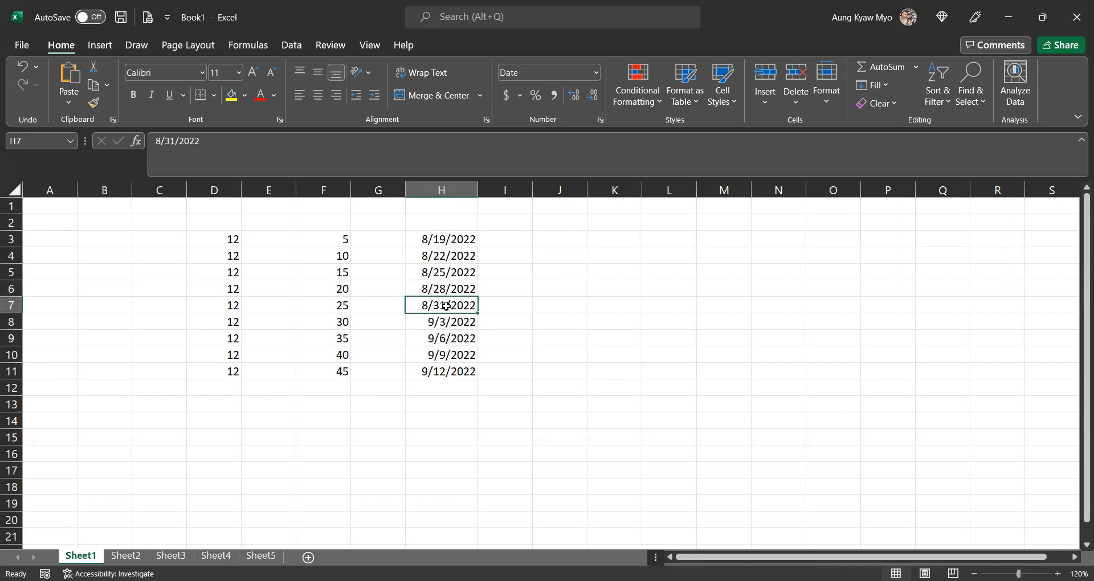
{"action": "left_click", "coordinate": [444, 323]}
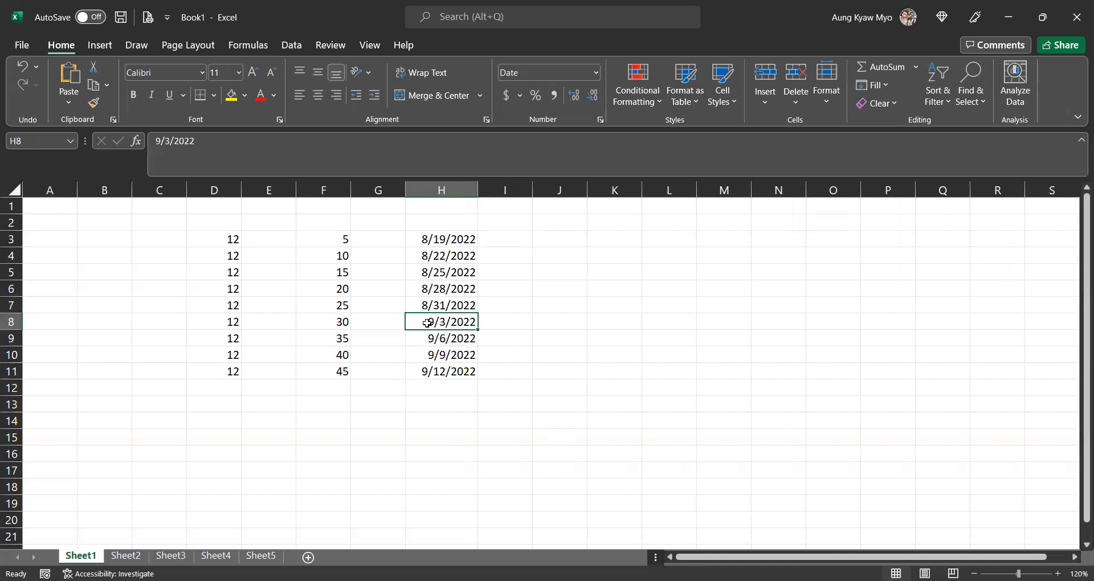
{"action": "left_click", "coordinate": [481, 432]}
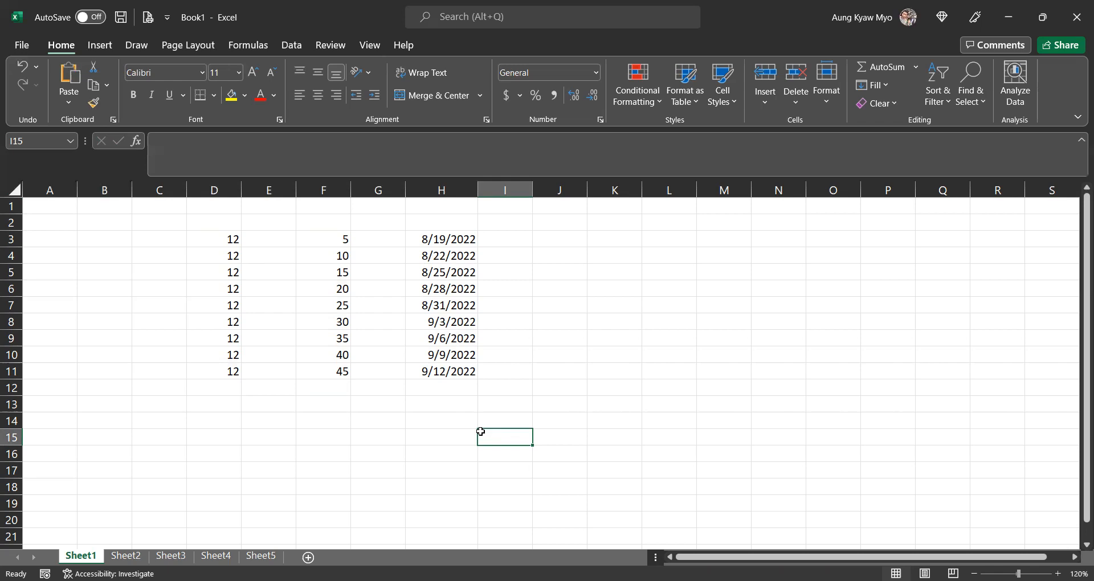
- Move the dates in H3:H11 to B3:B11, and widen column B enough to show the full dates
{"action": "left_click_drag", "start_coordinate": [440, 238], "coordinate": [430, 371]}
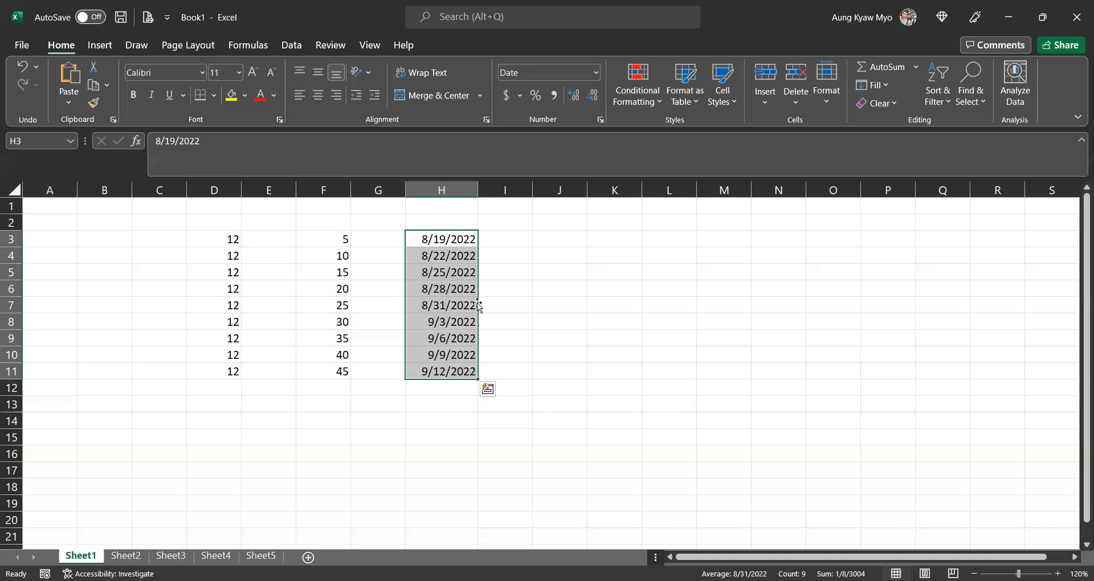
{"action": "left_click_drag", "start_coordinate": [478, 305], "coordinate": [125, 315]}
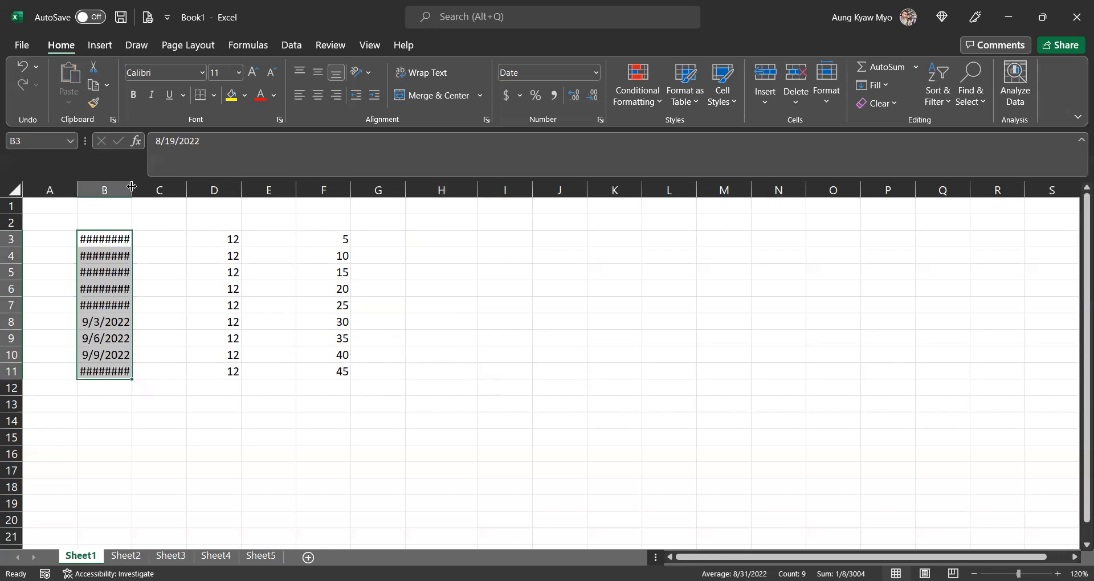
{"action": "left_click_drag", "start_coordinate": [131, 186], "coordinate": [146, 186]}
{"action": "left_click", "coordinate": [335, 466]}
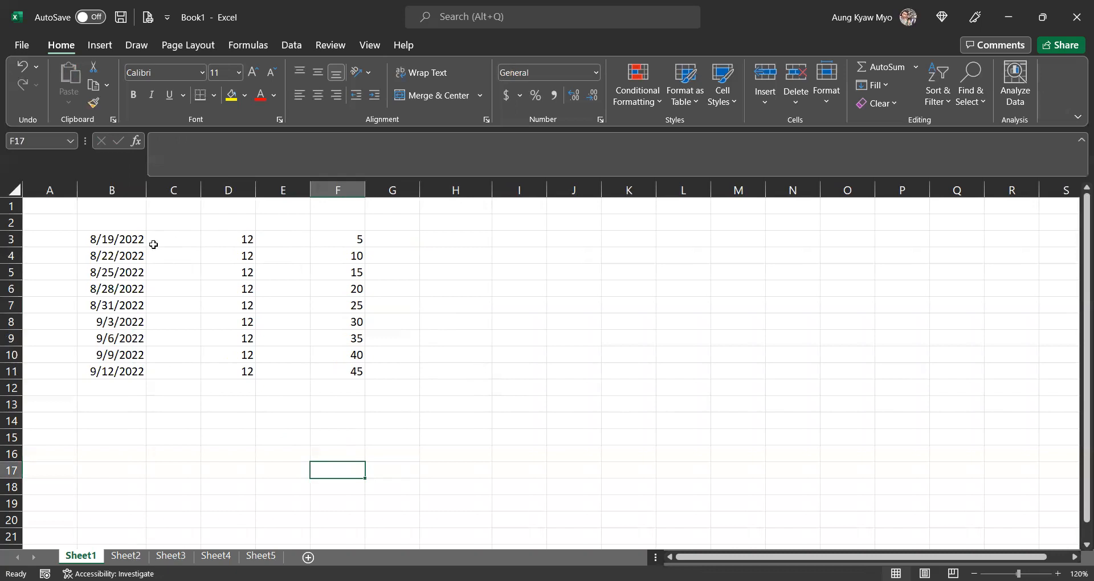
- Try to copy the number series in F3:F11 to cell I3
{"action": "left_click_drag", "start_coordinate": [339, 240], "coordinate": [341, 369]}
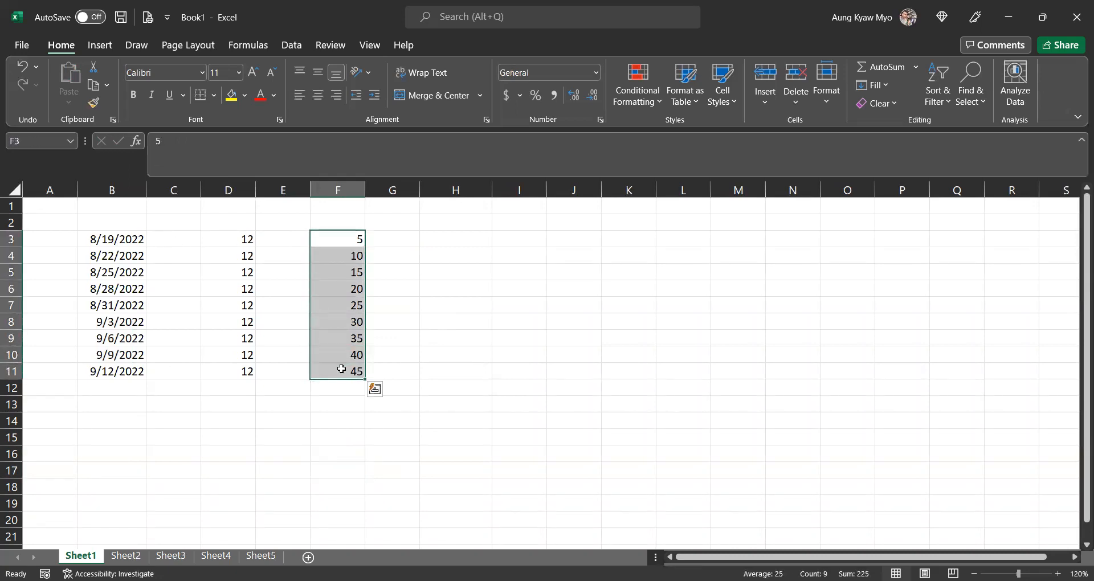
{"action": "right_click", "coordinate": [334, 299]}
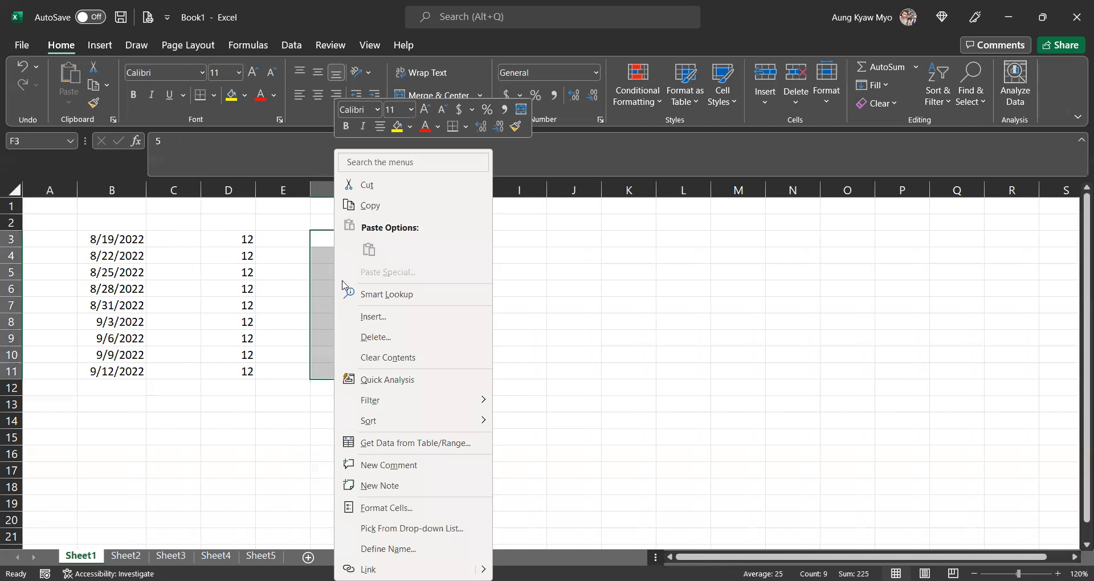
{"action": "left_click", "coordinate": [390, 211]}
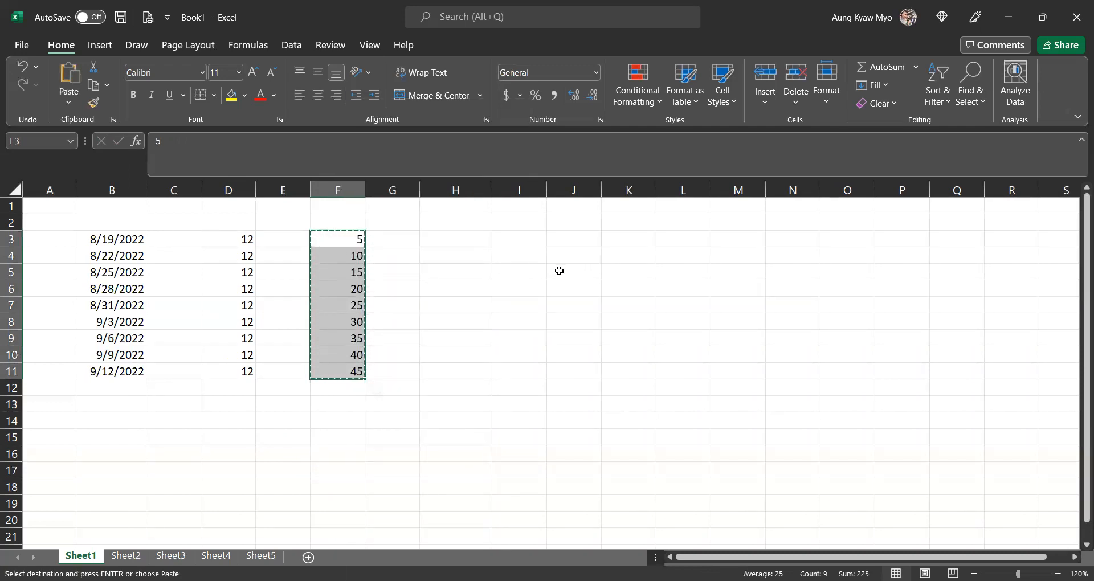
{"action": "left_click", "coordinate": [521, 239]}
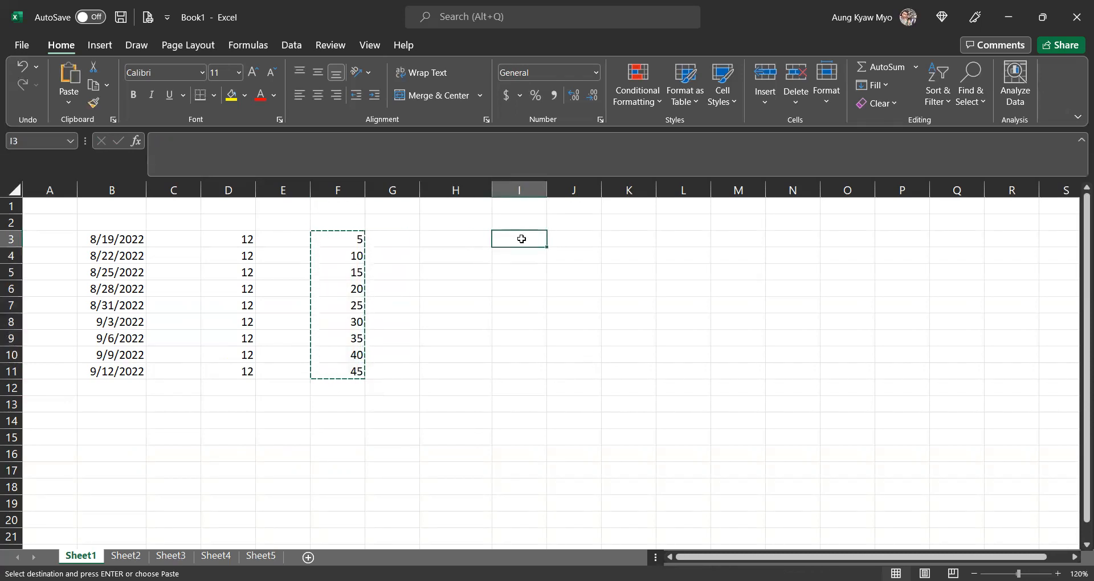
{"action": "double_click", "coordinate": [522, 239]}
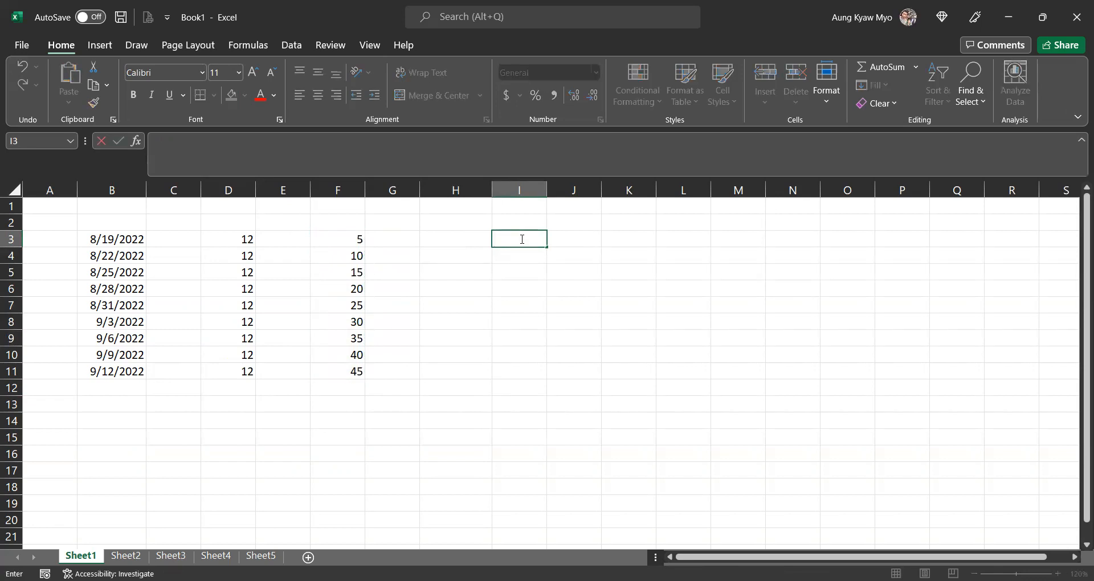
{"action": "left_click", "coordinate": [655, 242]}
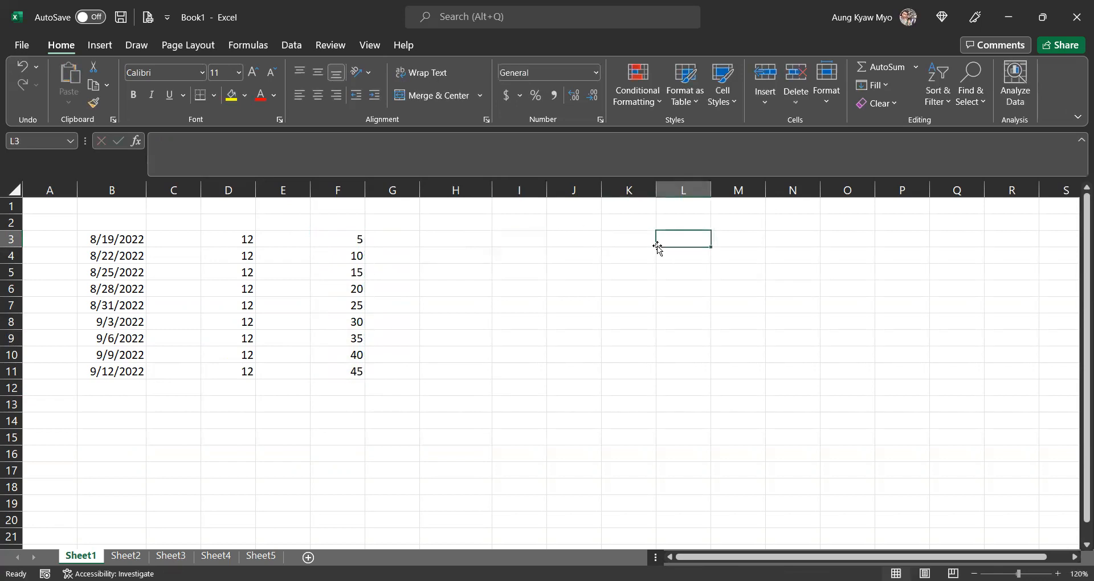
{"action": "left_click", "coordinate": [509, 238]}
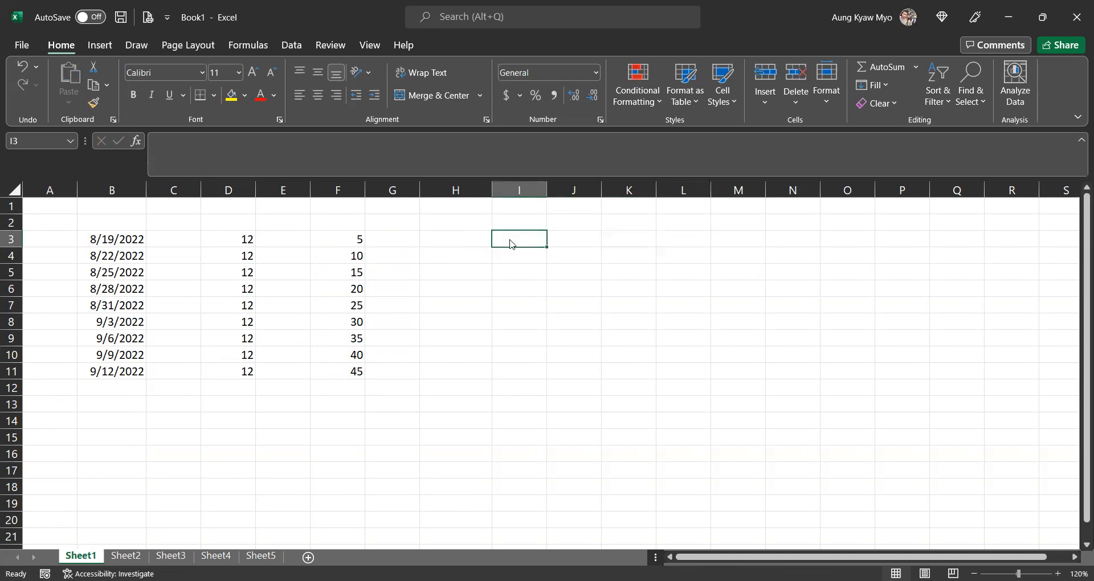
{"action": "right_click", "coordinate": [510, 239]}
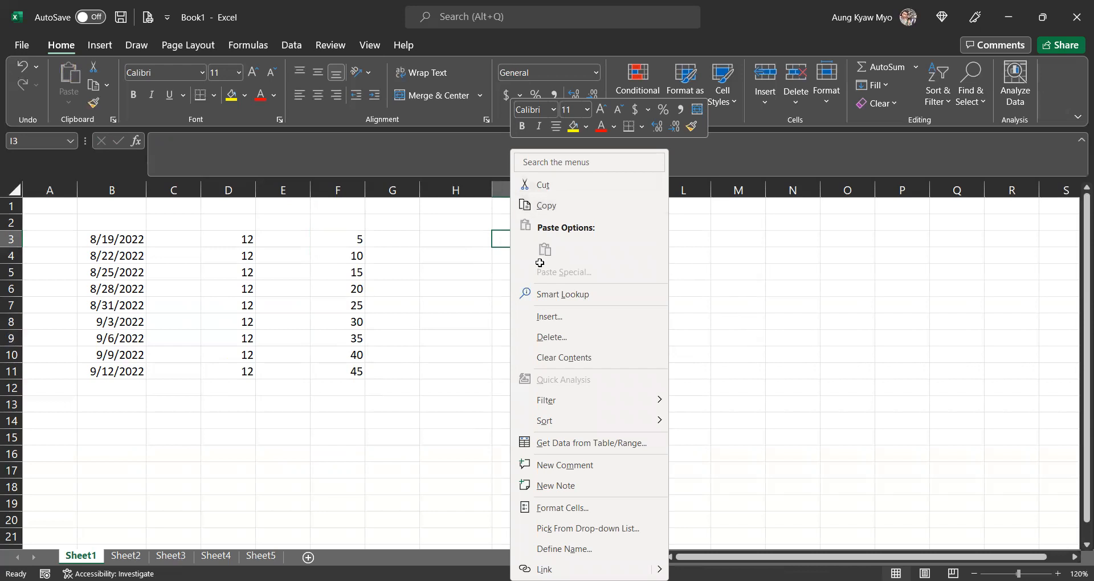
{"action": "left_click", "coordinate": [505, 239]}
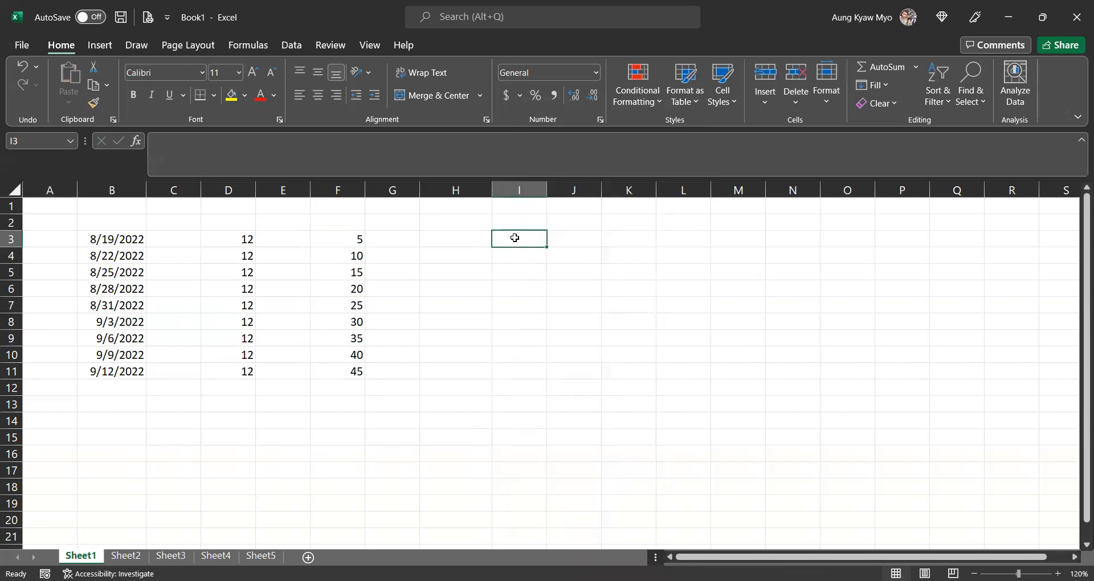
- Copy the number series in F3:F11 to H3:H11, and end the copy mode
{"action": "left_click_drag", "start_coordinate": [336, 239], "coordinate": [335, 366]}
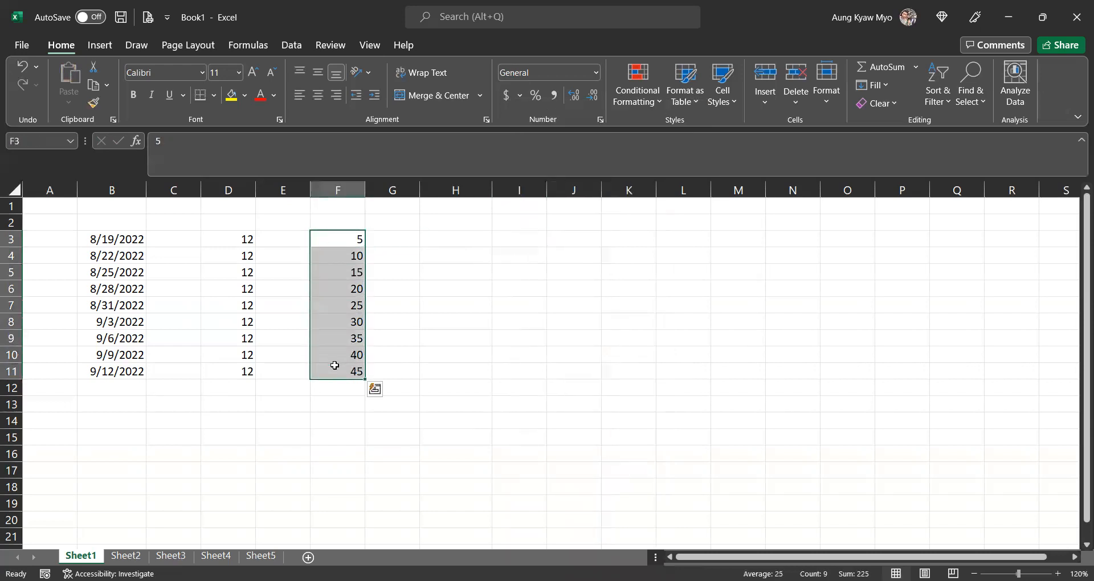
{"action": "right_click", "coordinate": [334, 365]}
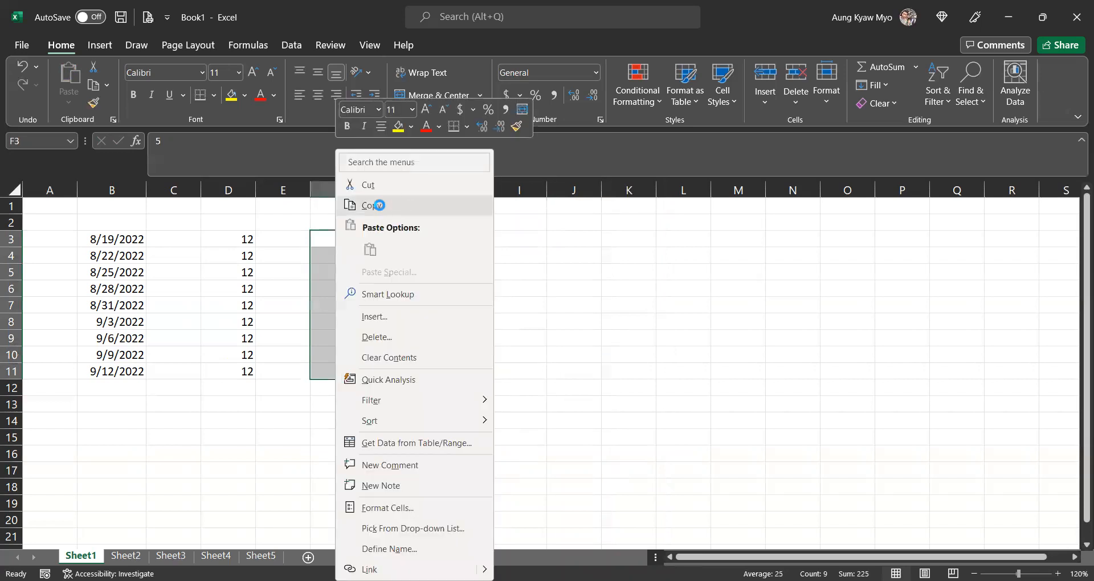
{"action": "left_click", "coordinate": [380, 208]}
{"action": "left_click", "coordinate": [470, 240]}
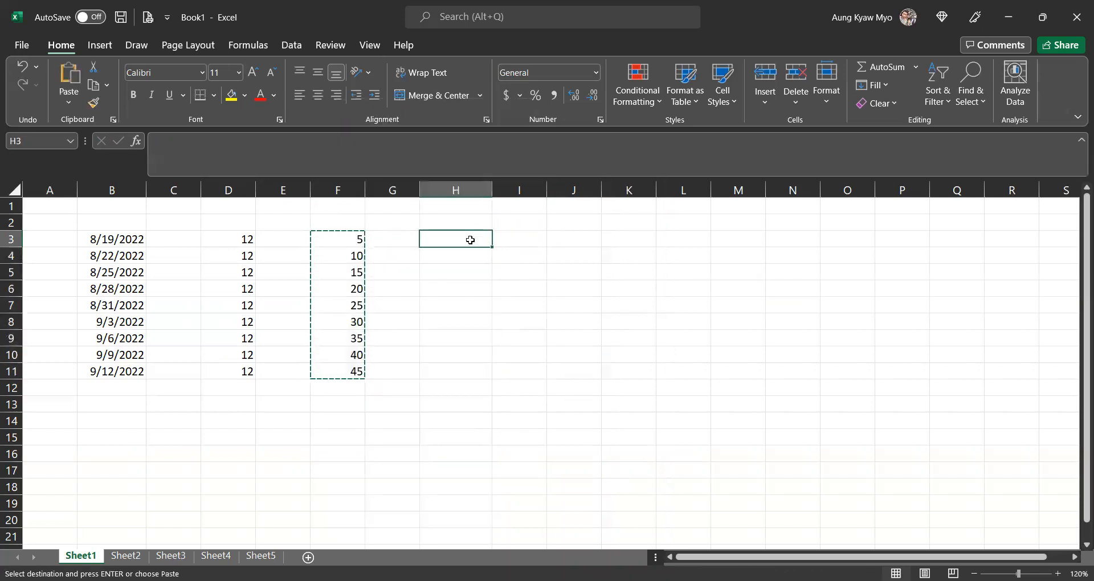
{"action": "right_click", "coordinate": [470, 239]}
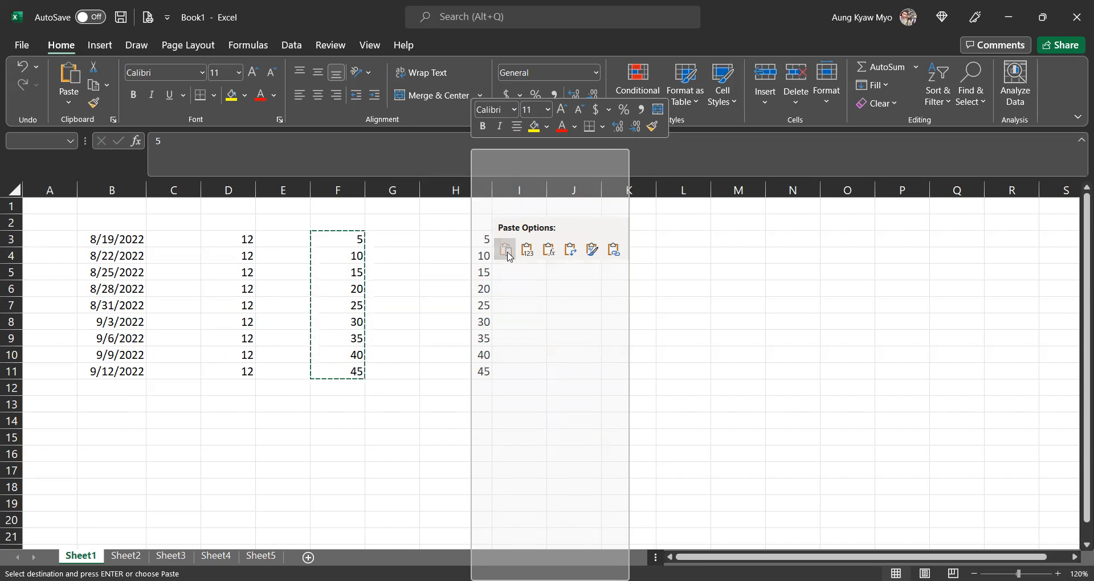
{"action": "left_click", "coordinate": [507, 251]}
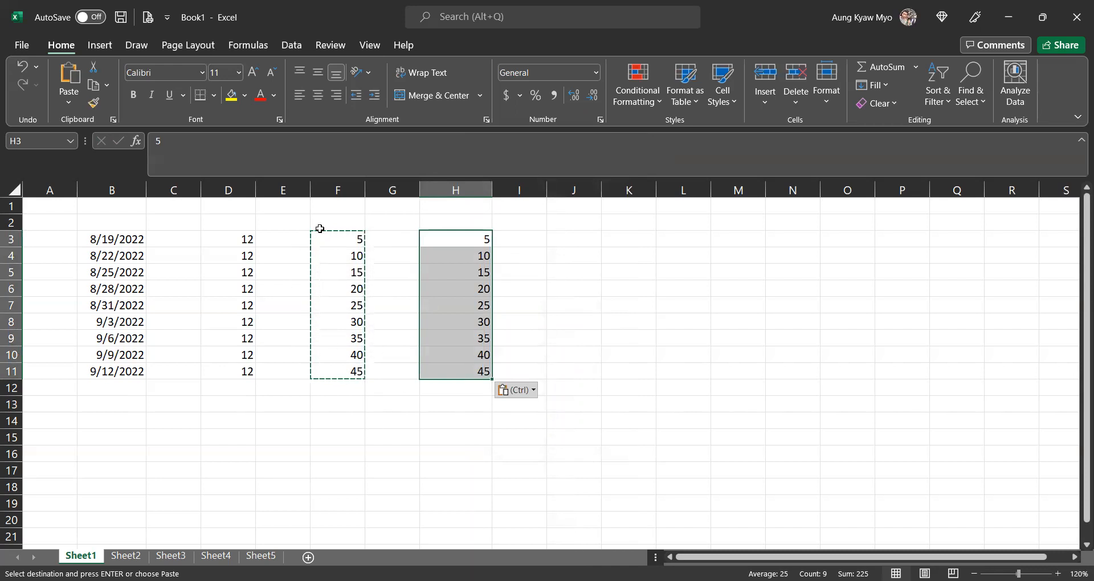
{"action": "left_click", "coordinate": [406, 351]}
{"action": "key", "text": "Escape"}
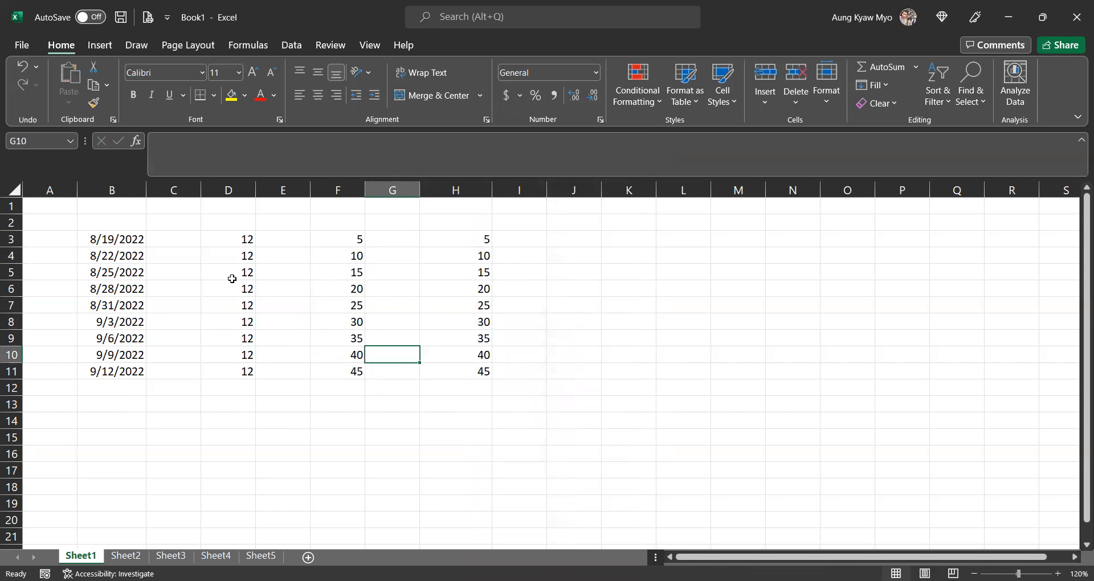
- Insert a blank row above row 7, and undo the insertion
{"action": "left_click", "coordinate": [10, 305]}
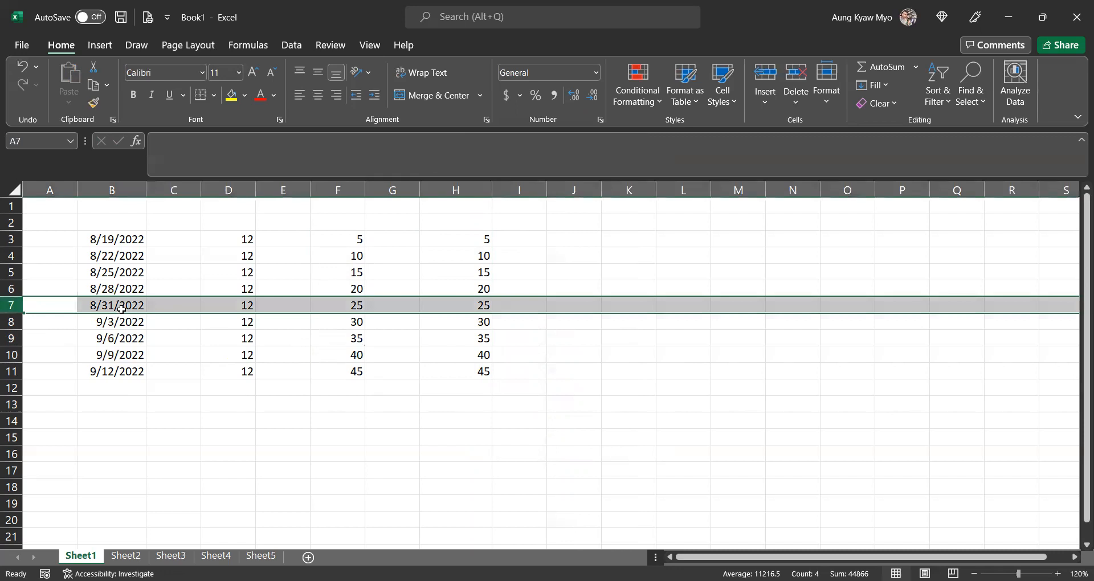
{"action": "right_click", "coordinate": [10, 305]}
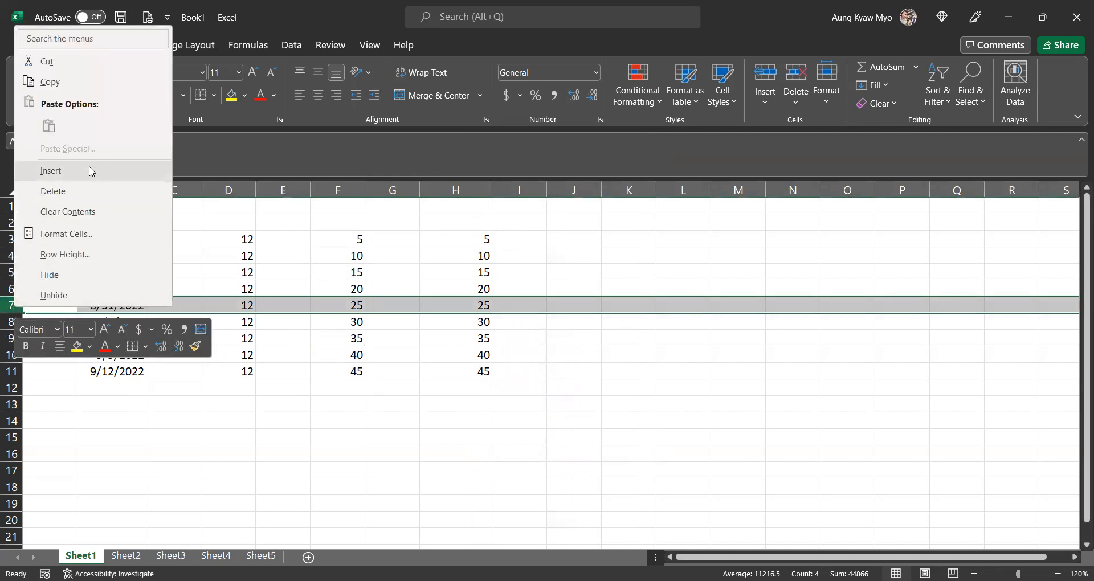
{"action": "left_click", "coordinate": [50, 170]}
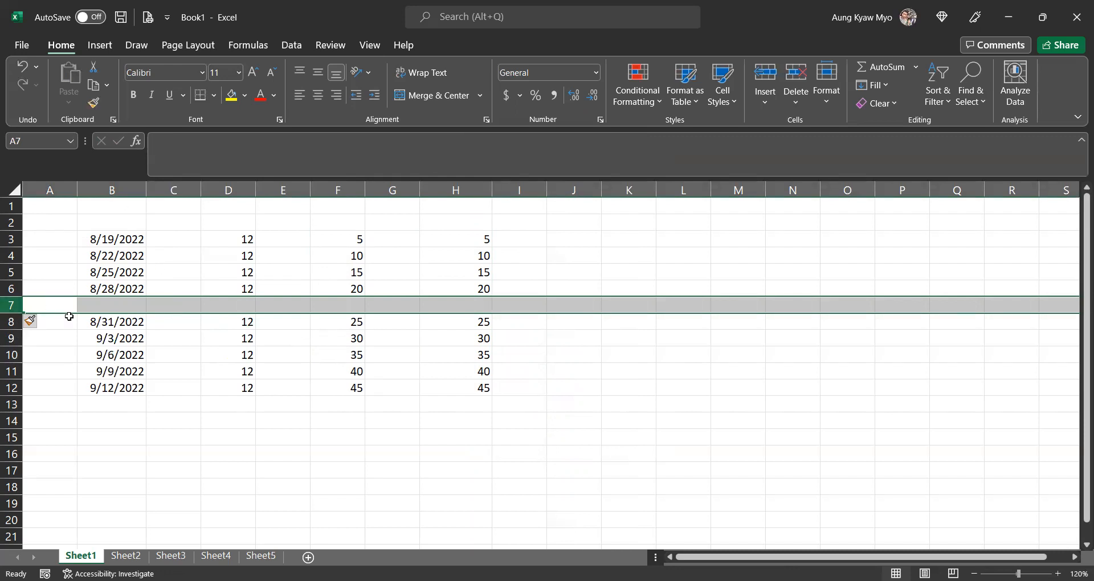
{"action": "key", "text": "ctrl+z"}
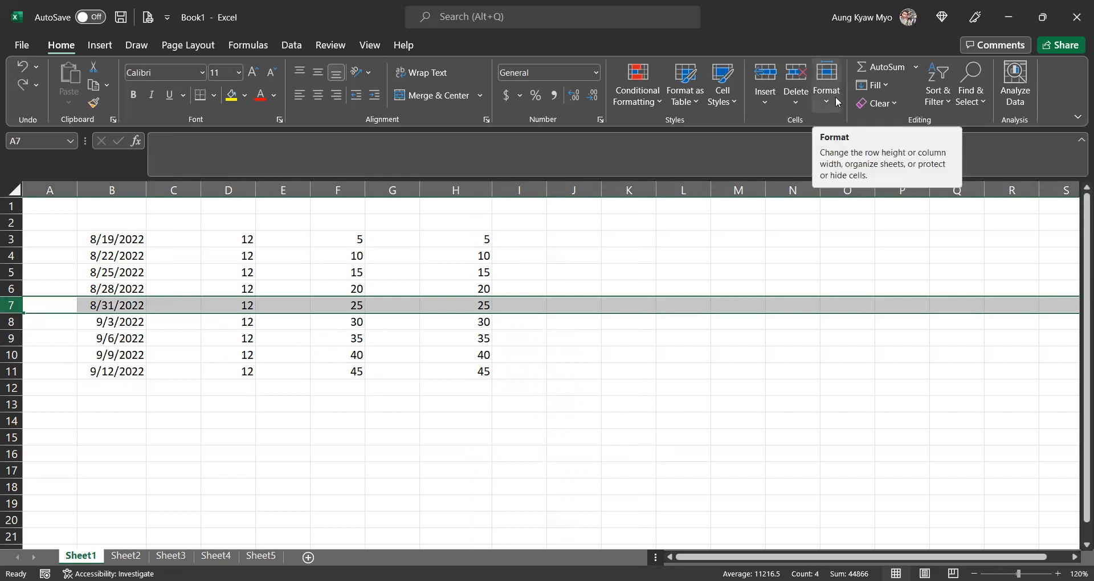
- Try the Insert Sheet Rows command on the selected row 7, and undo the added row
{"action": "left_click", "coordinate": [99, 46]}
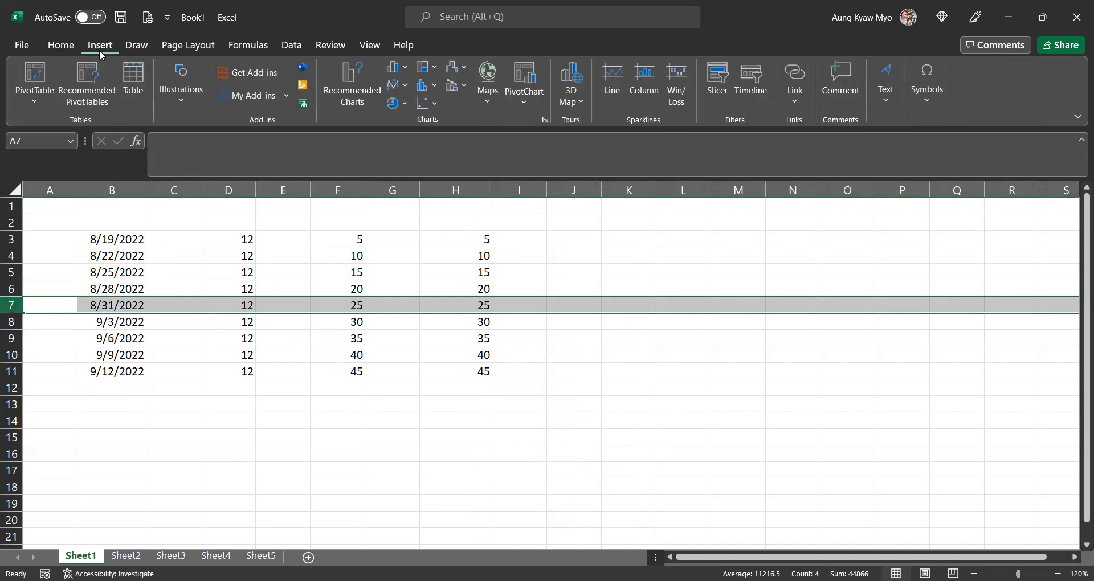
{"action": "left_click", "coordinate": [57, 47]}
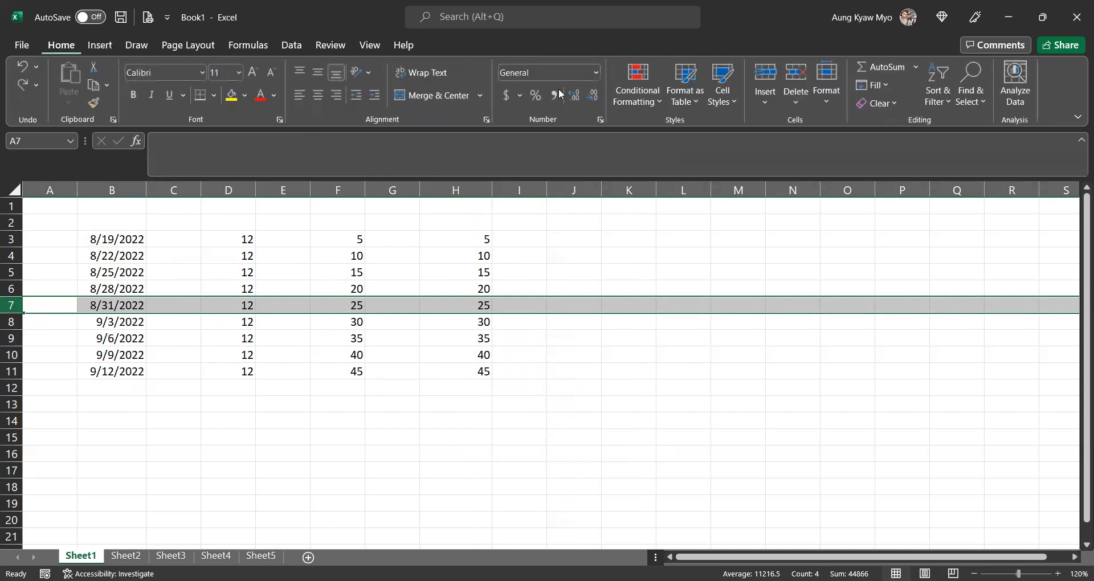
{"action": "left_click", "coordinate": [931, 106]}
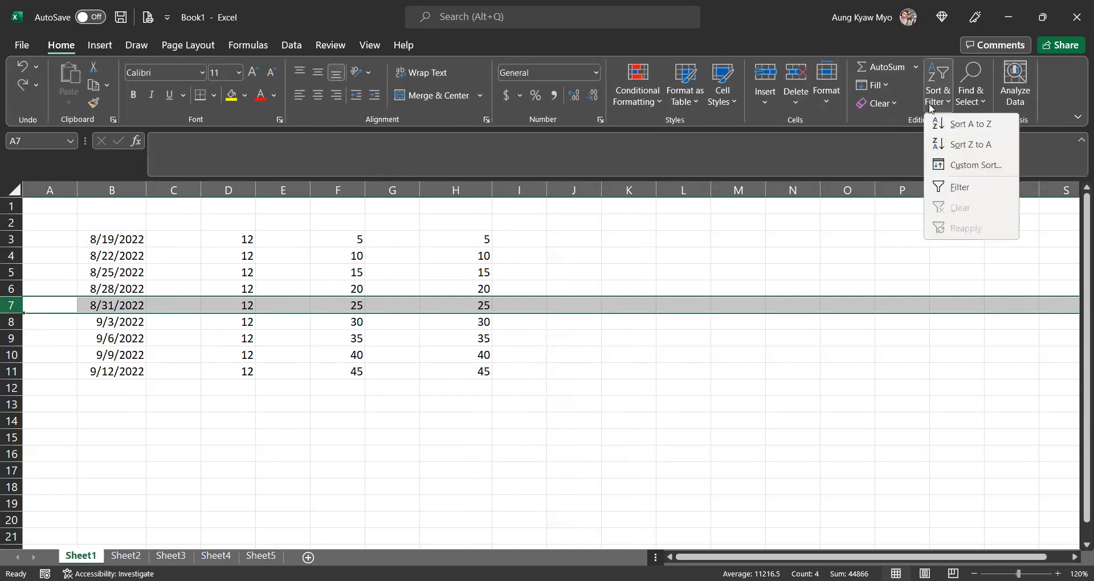
{"action": "left_click", "coordinate": [827, 99]}
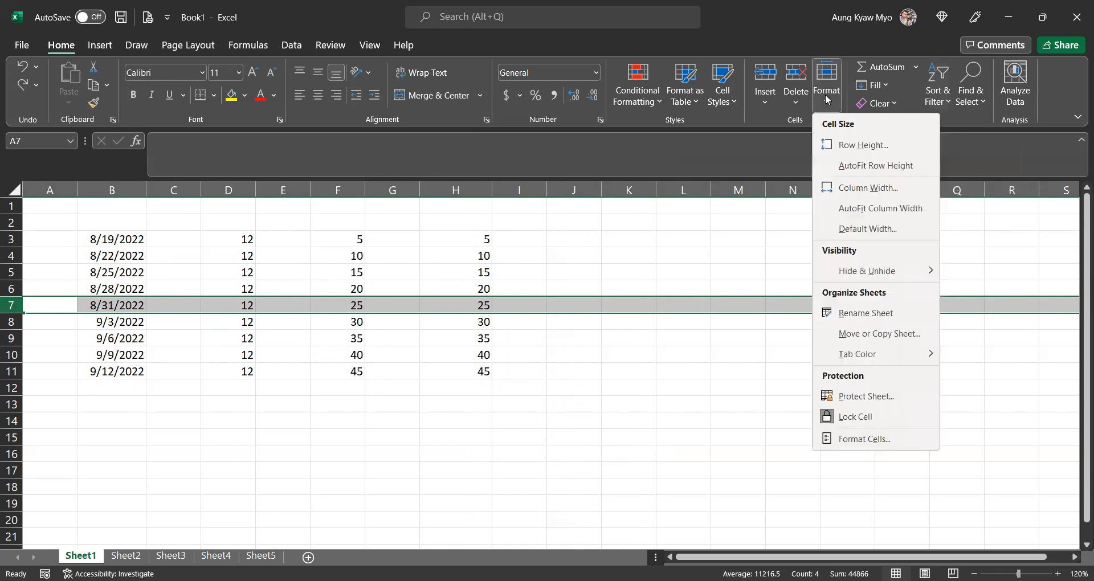
{"action": "left_click", "coordinate": [761, 103]}
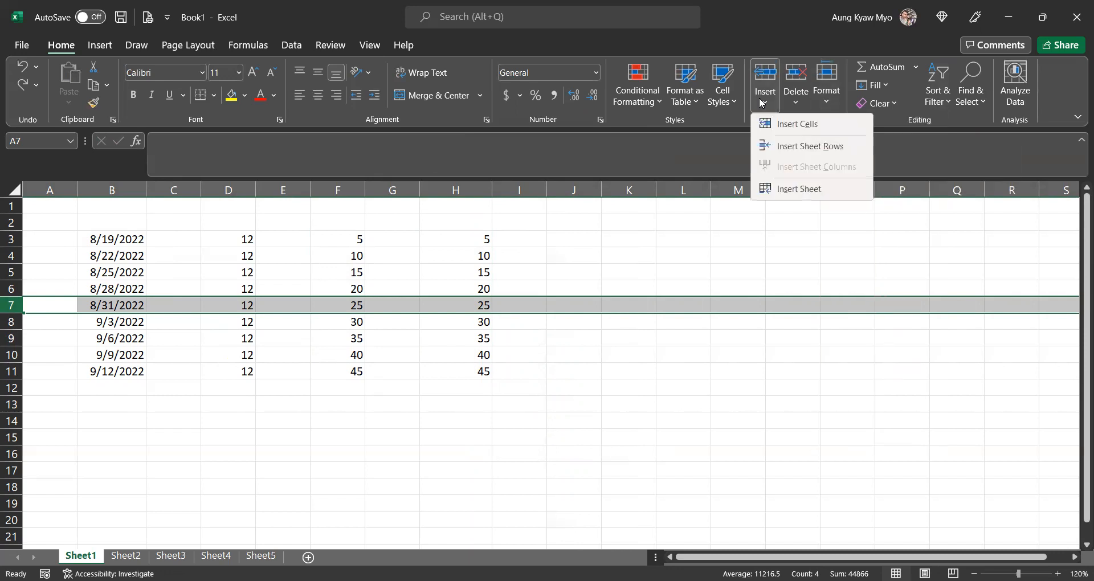
{"action": "left_click", "coordinate": [791, 149]}
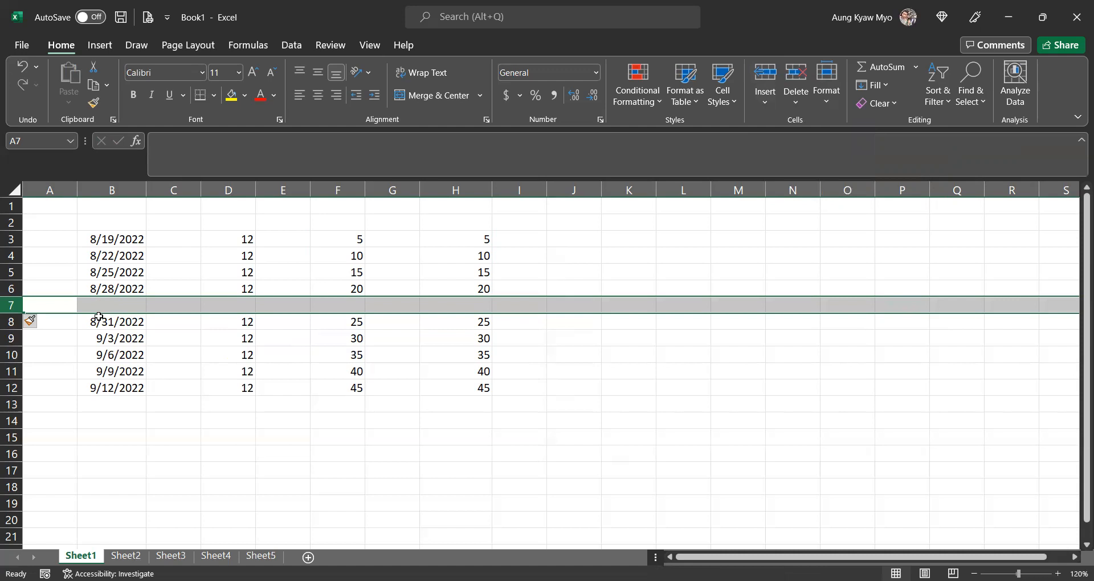
{"action": "key", "text": "ctrl+z"}
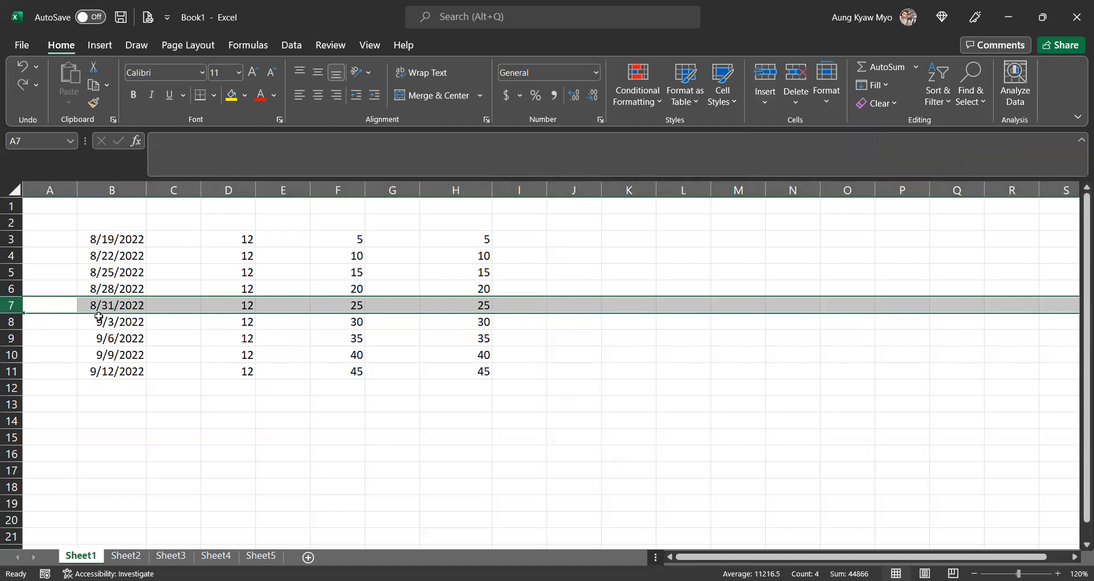
- Try the Insert Sheet Columns command on column B, undo the added column, and select cell E14
{"action": "left_click", "coordinate": [767, 104]}
{"action": "left_click", "coordinate": [767, 104]}
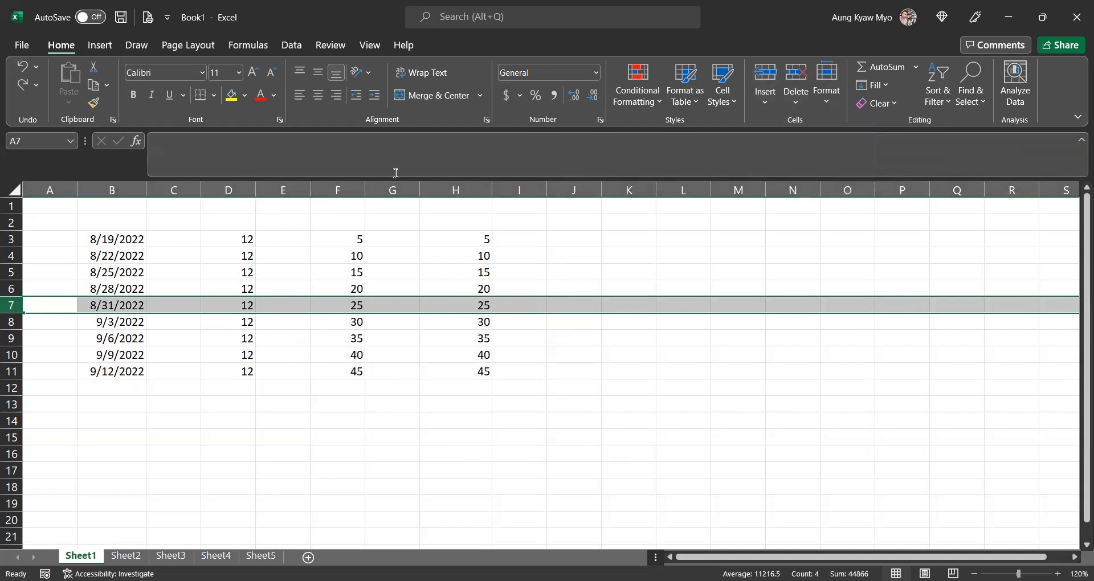
{"action": "left_click", "coordinate": [129, 187]}
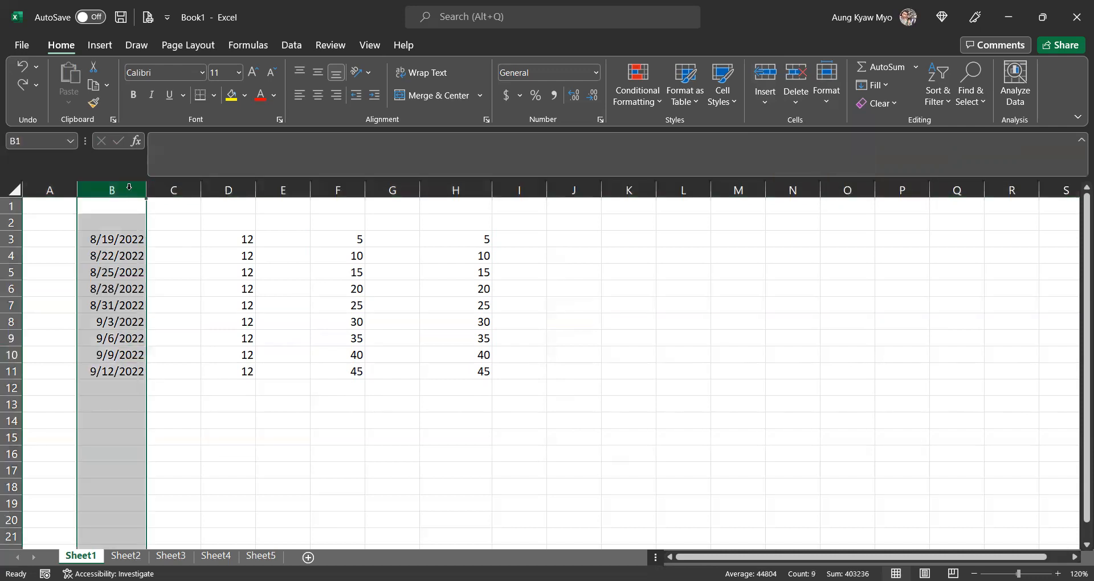
{"action": "left_click", "coordinate": [763, 104]}
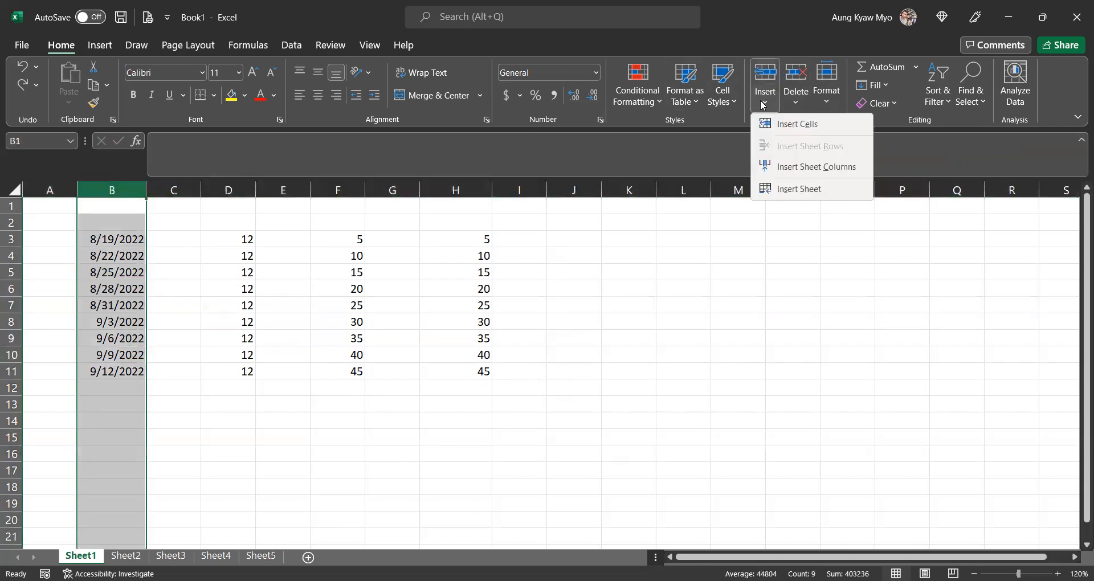
{"action": "left_click", "coordinate": [795, 167]}
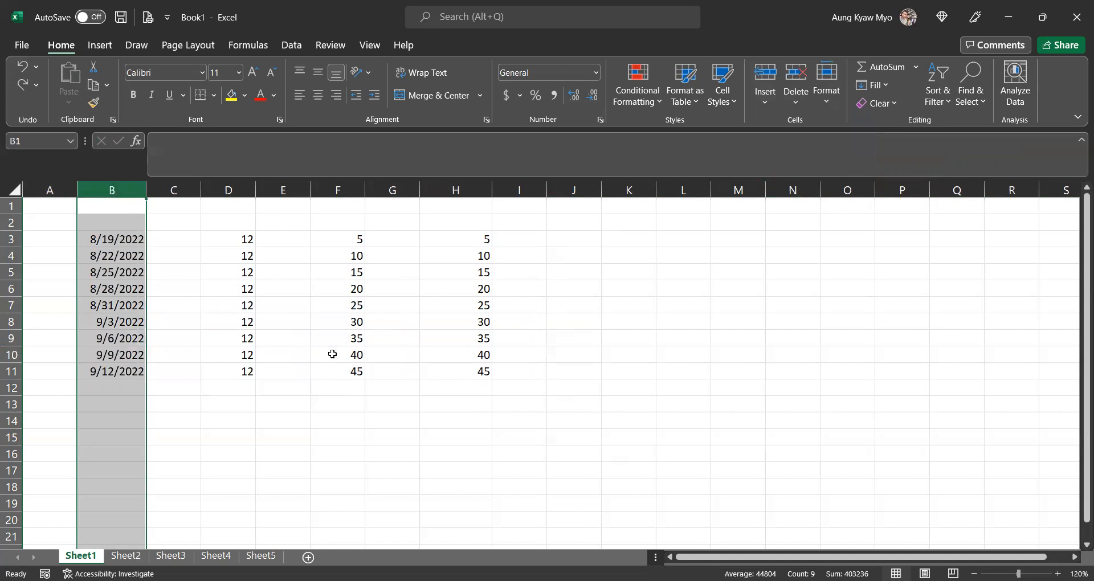
{"action": "key", "text": "ctrl+z"}
{"action": "left_click", "coordinate": [309, 419]}
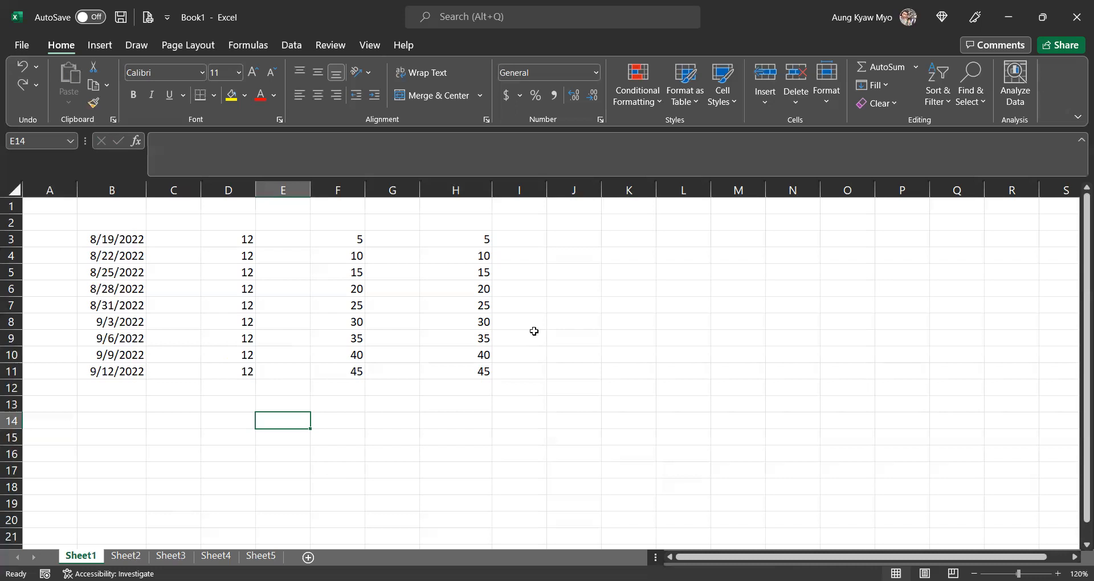
- Enter Jan and Feb in J3 and J4, and fill the month series down to J11
{"action": "left_click", "coordinate": [591, 239]}
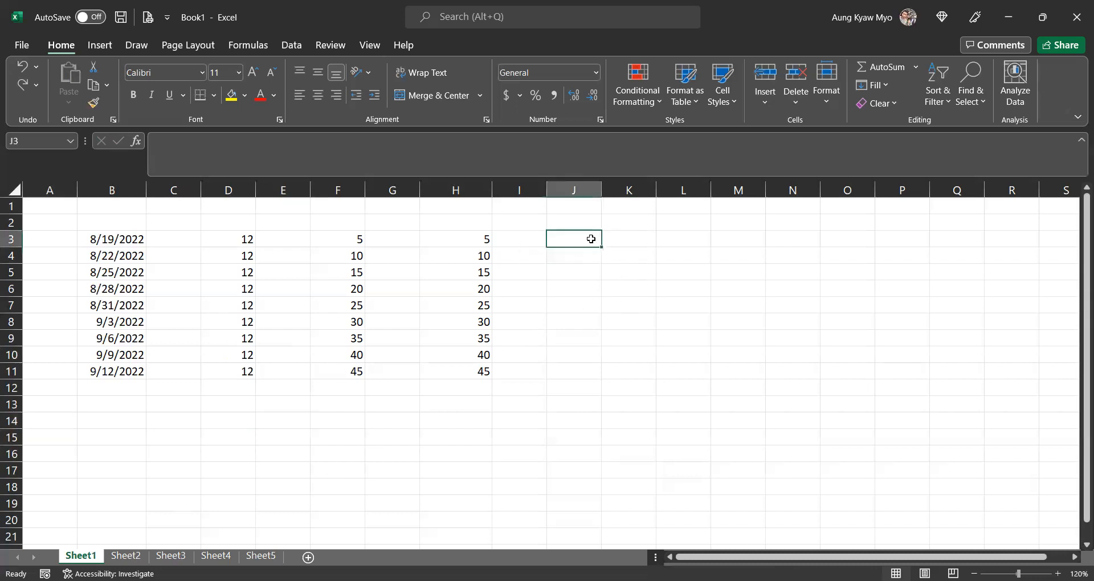
{"action": "type", "text": "Jan"}
{"action": "key", "text": "Return"}
{"action": "type", "text": "Feb"}
{"action": "key", "text": "Return"}
{"action": "left_click_drag", "start_coordinate": [590, 239], "coordinate": [600, 379]}
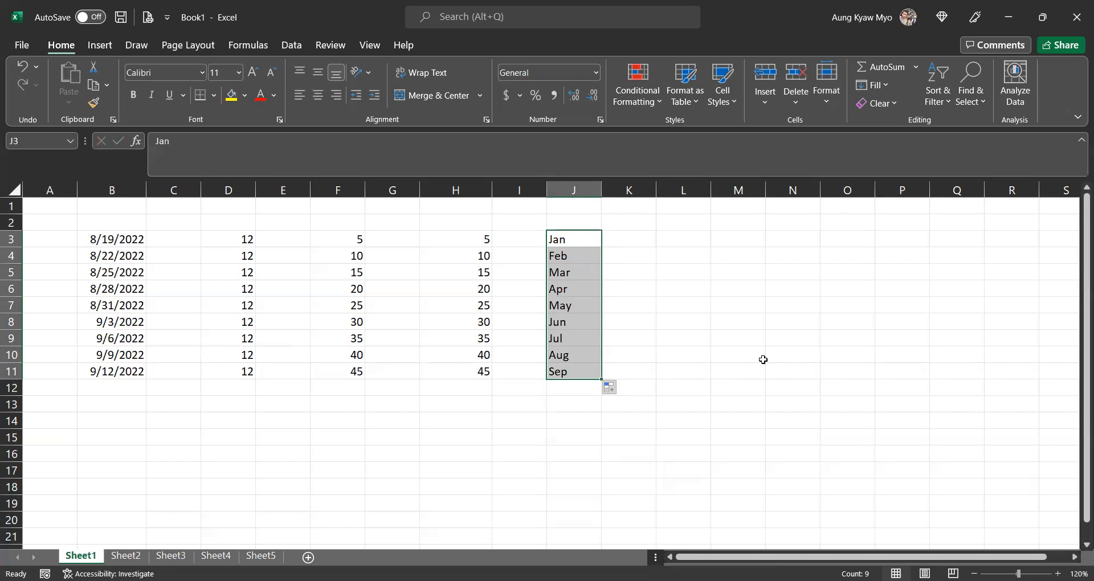
- Enter Class 1 and Class 2 in L3 and L4, and fill the series down to L11
{"action": "left_click", "coordinate": [684, 242]}
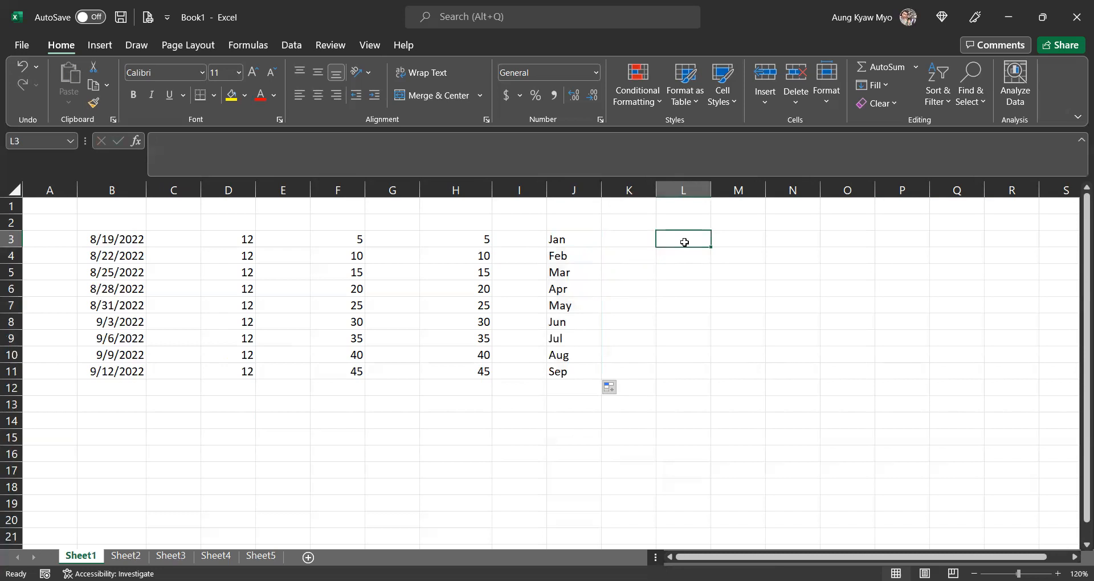
{"action": "double_click", "coordinate": [684, 242]}
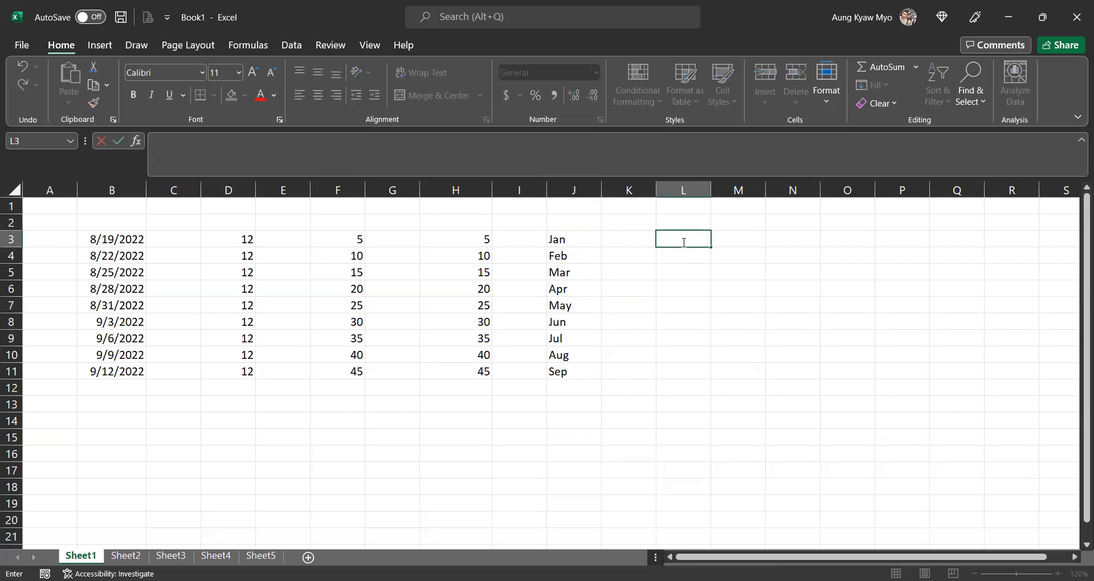
{"action": "type", "text": "Class 1"}
{"action": "key", "text": "Return"}
{"action": "type", "text": "Class 2"}
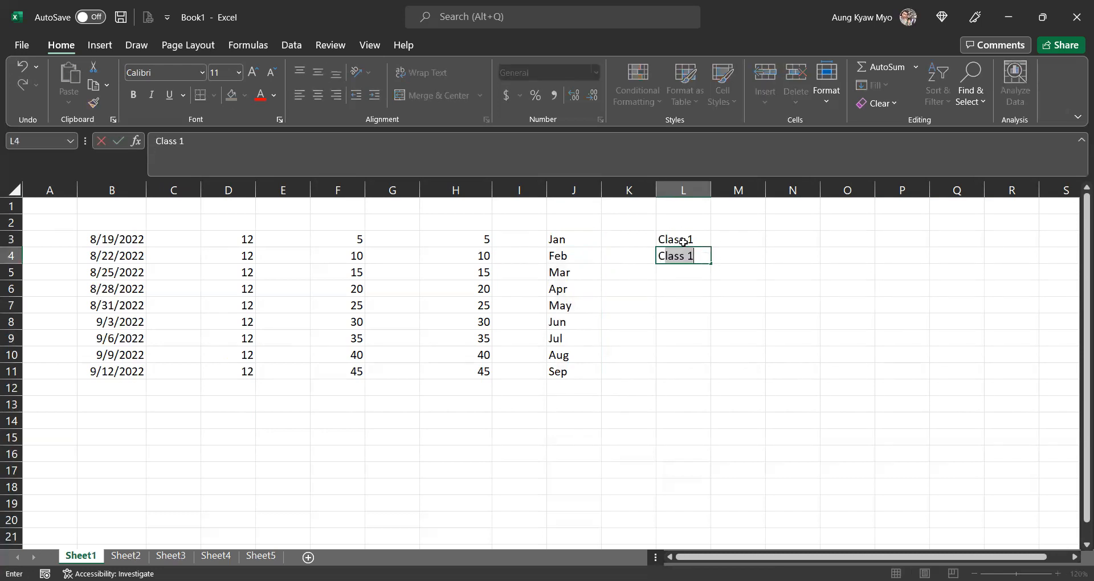
{"action": "key", "text": "Return"}
{"action": "left_click_drag", "start_coordinate": [683, 242], "coordinate": [700, 377]}
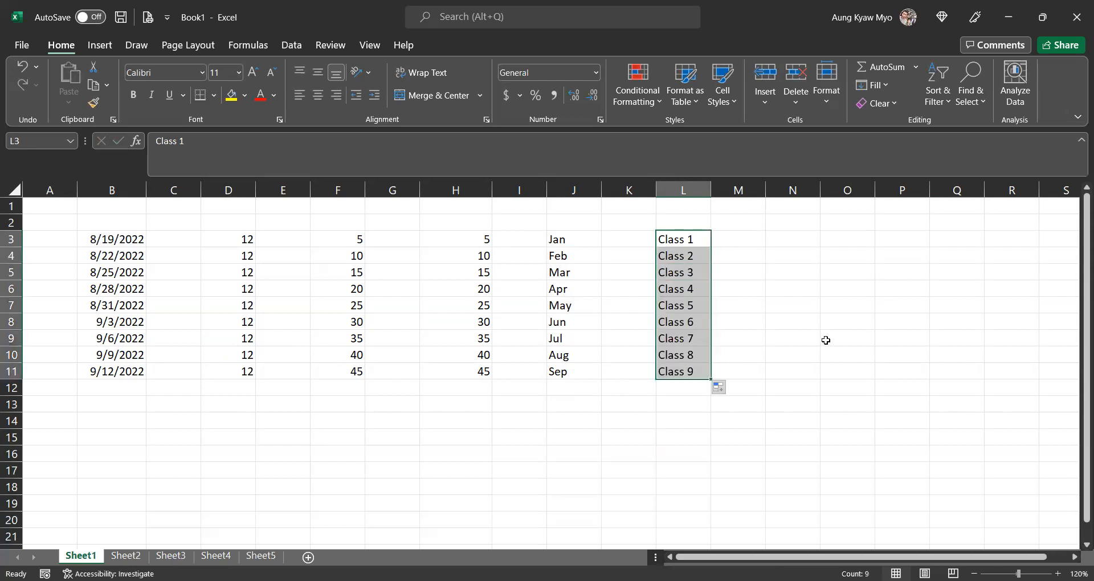
{"action": "left_click", "coordinate": [826, 340]}
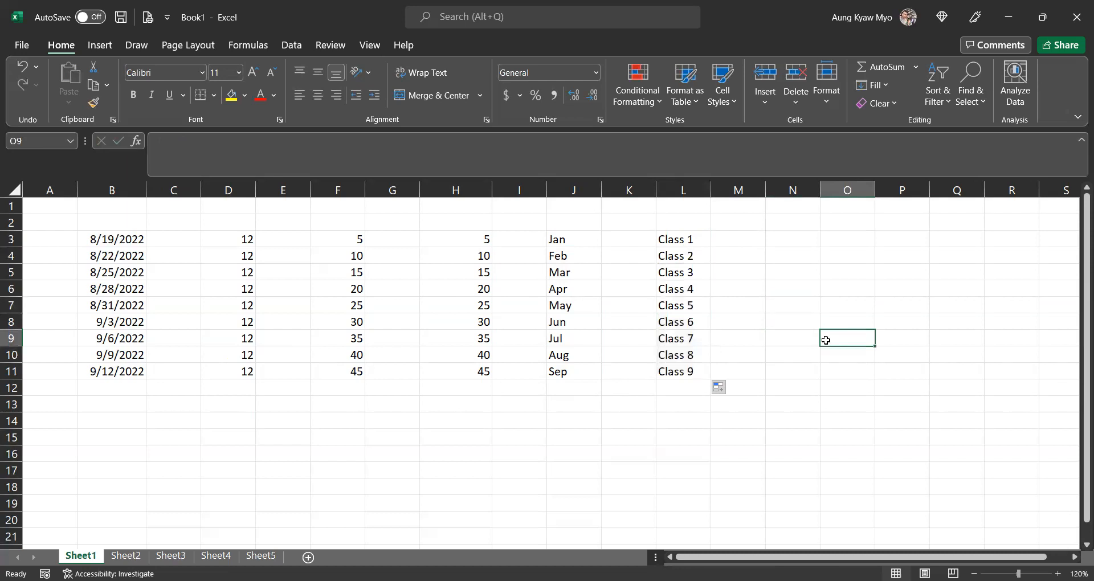
- Enter Mon and Tue in N3 and N4, and fill the weekday series down to N9
{"action": "left_click", "coordinate": [775, 241]}
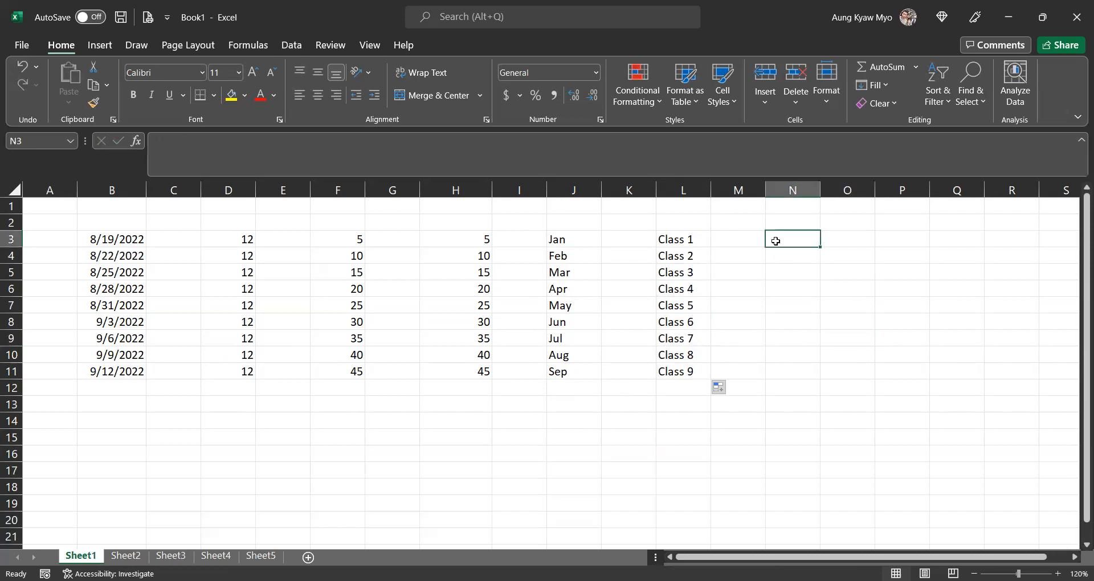
{"action": "type", "text": "Mon"}
{"action": "key", "text": "Return"}
{"action": "type", "text": "Tue"}
{"action": "key", "text": "Return"}
{"action": "left_click", "coordinate": [776, 241]}
{"action": "left_click_drag", "start_coordinate": [775, 257], "coordinate": [818, 340]}
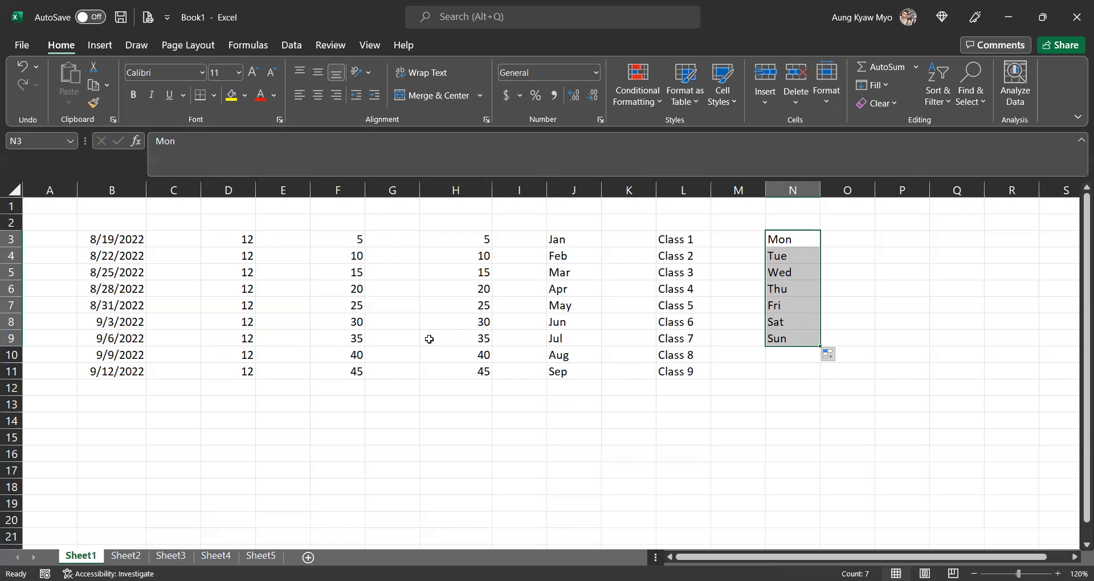
- Enter 8:00 AM in B14 and 9:30 AM in C14 as the start of a time series
{"action": "left_click", "coordinate": [116, 418]}
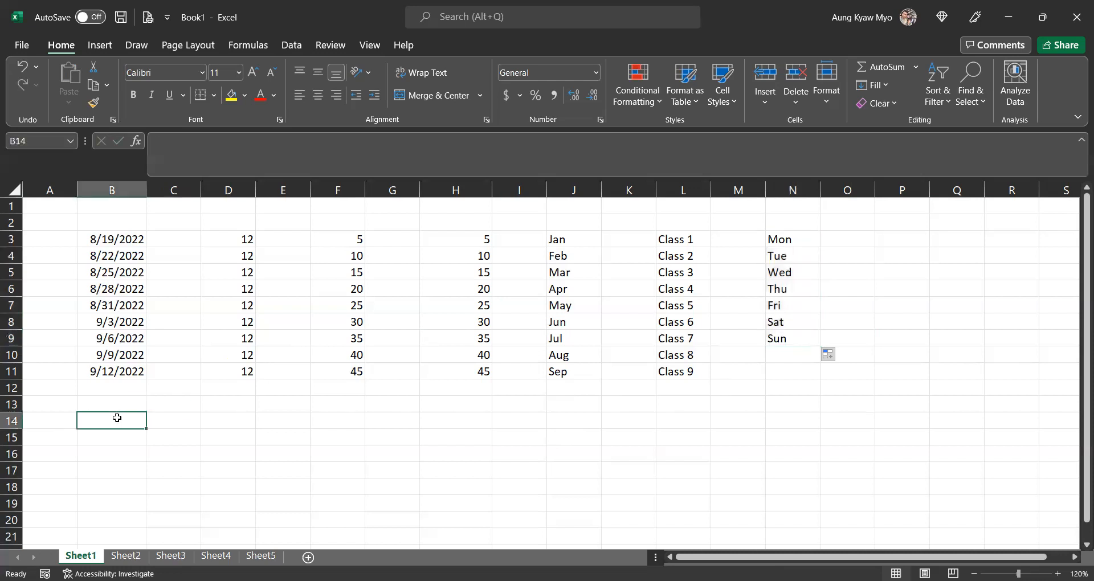
{"action": "type", "text": "8"}
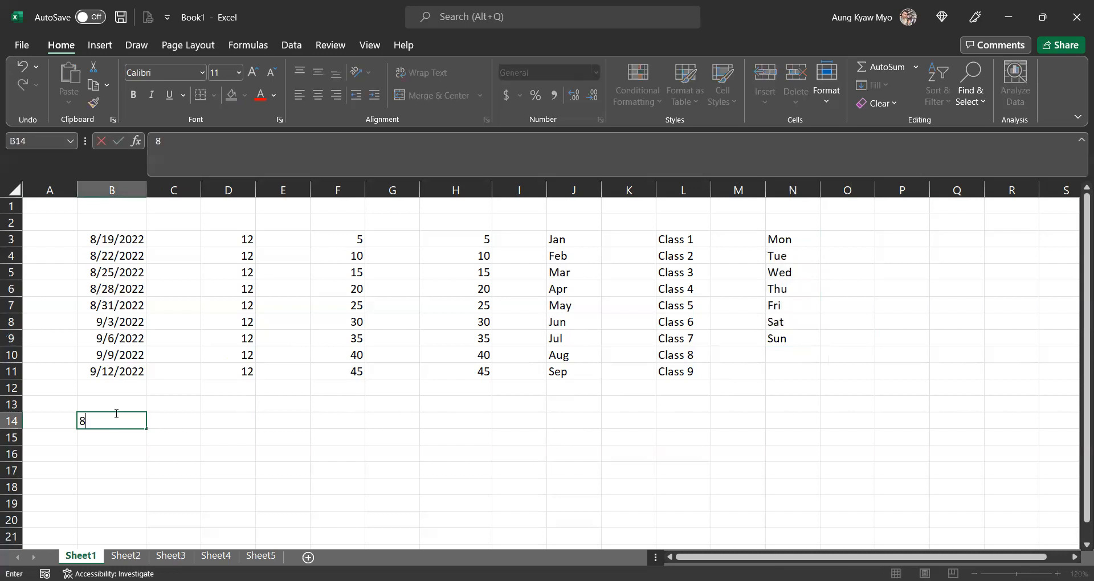
{"action": "type", "text": ":00 AM"}
{"action": "key", "text": "Tab"}
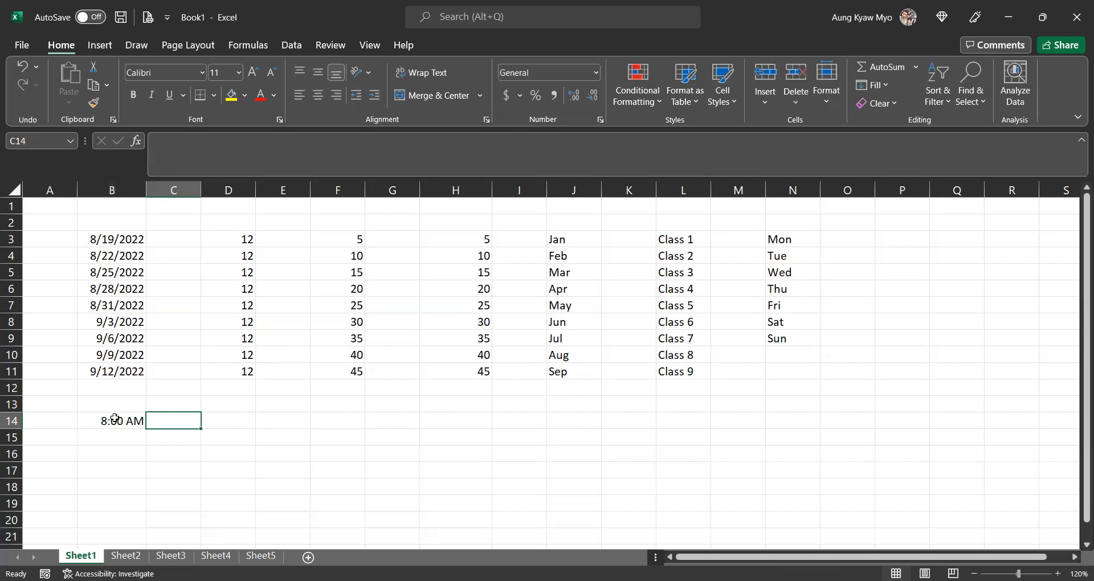
{"action": "type", "text": "7"}
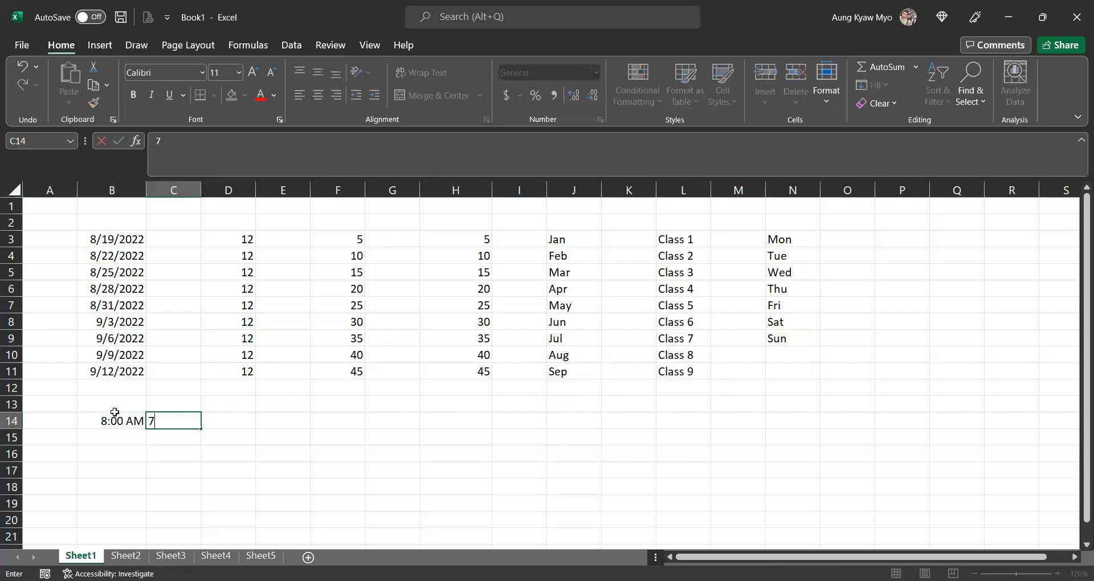
{"action": "key", "text": "BackSpace"}
{"action": "type", "text": "9:30 AM"}
{"action": "key", "text": "Return"}
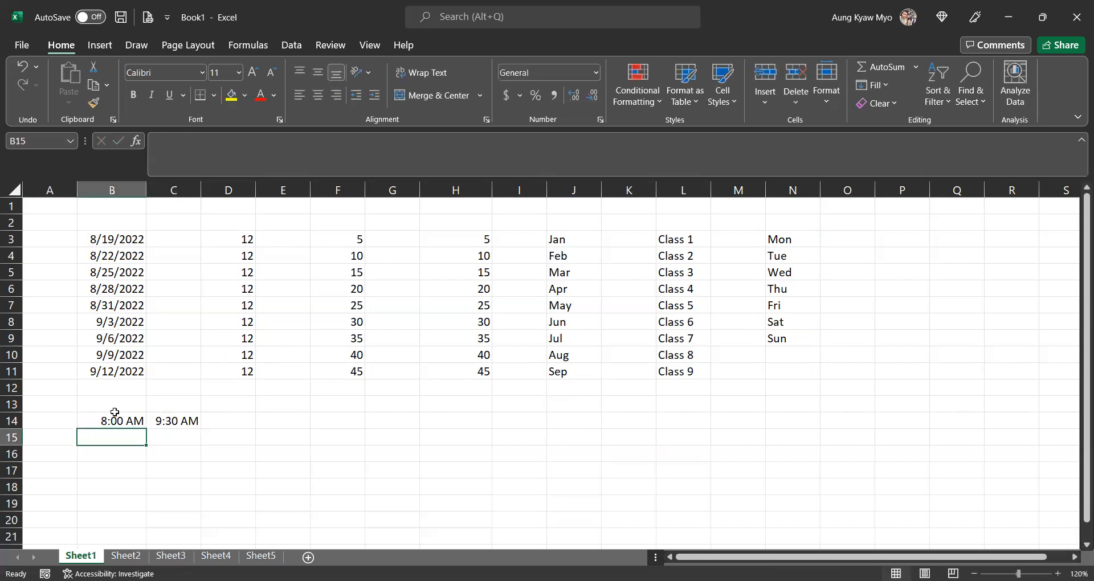
- Fill the time series from B14:C14 across the row to N14
{"action": "left_click_drag", "start_coordinate": [115, 418], "coordinate": [651, 416]}
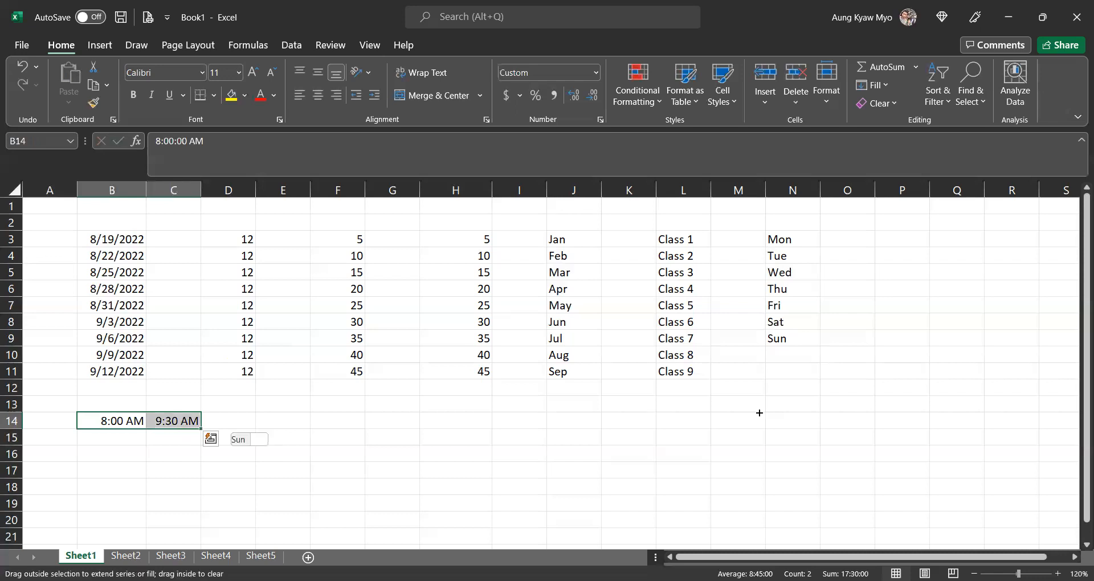
{"action": "left_click_drag", "start_coordinate": [807, 416], "coordinate": [807, 417]}
{"action": "left_click", "coordinate": [354, 478]}
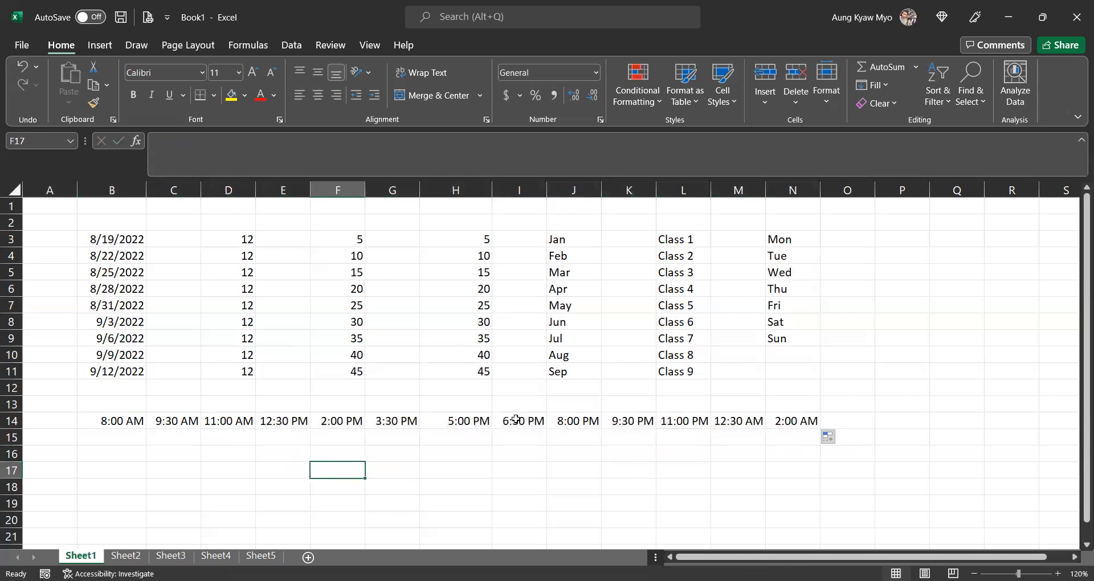
- Examine the times in row 14 cell by cell from C14 to I14
{"action": "left_click", "coordinate": [175, 423]}
{"action": "left_click", "coordinate": [223, 425]}
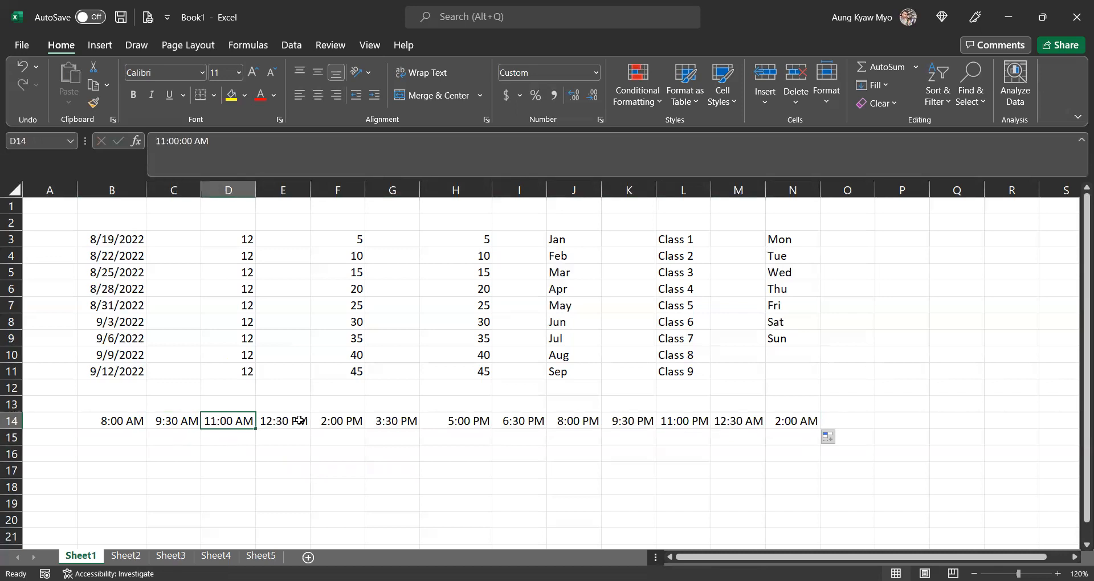
{"action": "left_click", "coordinate": [290, 424]}
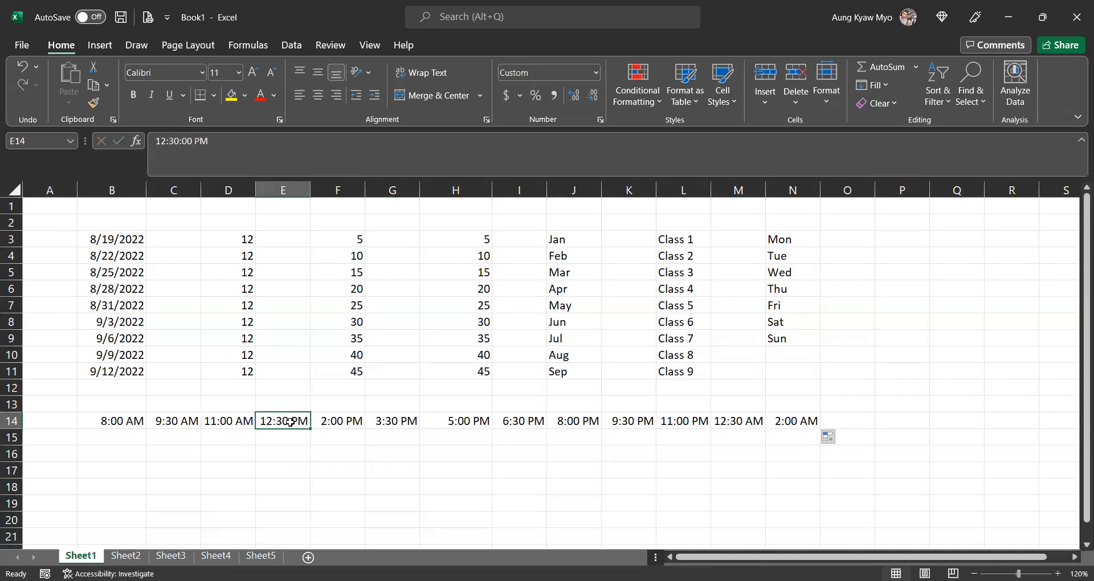
{"action": "left_click", "coordinate": [342, 423]}
{"action": "left_click", "coordinate": [387, 423]}
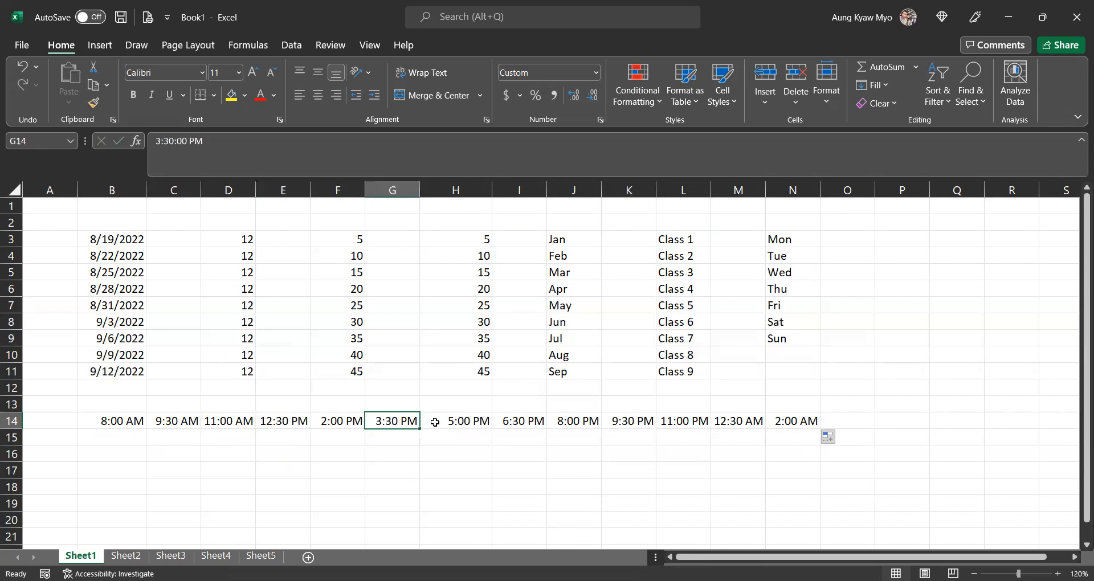
{"action": "left_click", "coordinate": [455, 423]}
{"action": "left_click", "coordinate": [533, 424]}
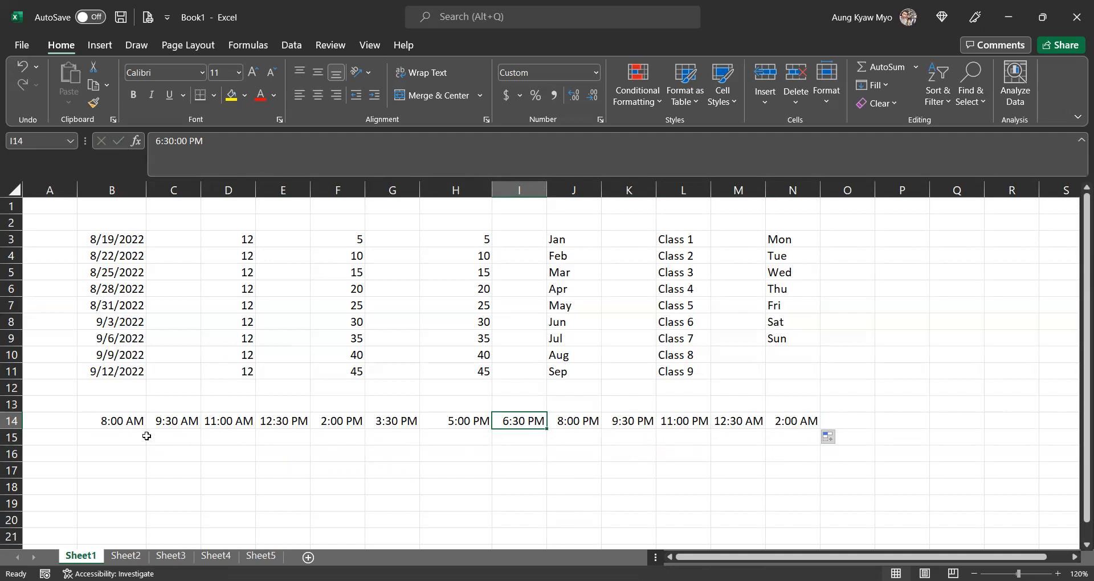
- Enter Yangon and Bangkok in B16 and B17, and fill the pair down to B22
{"action": "left_click", "coordinate": [126, 434]}
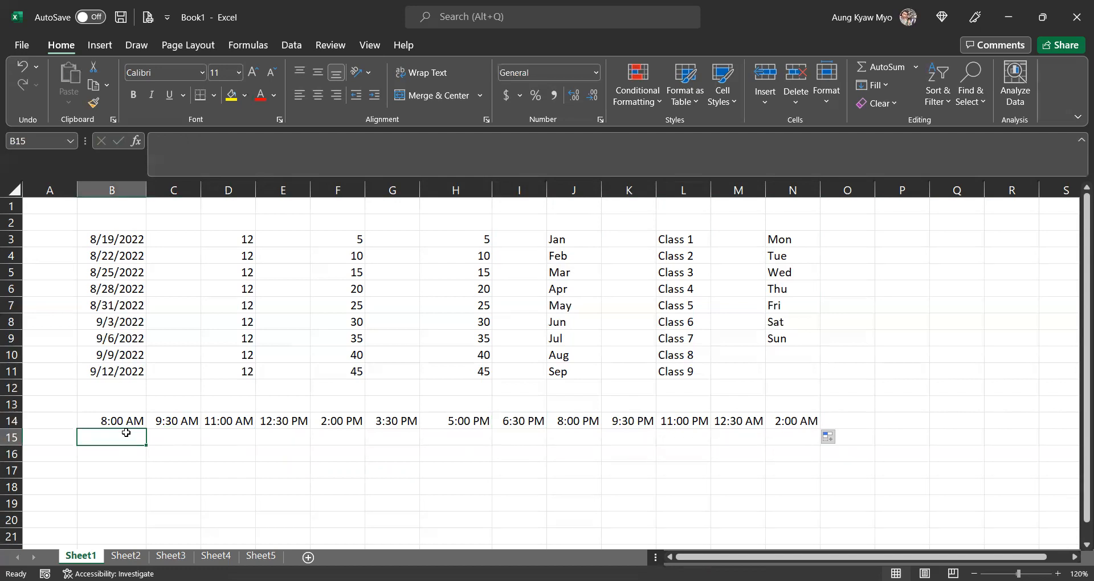
{"action": "scroll", "coordinate": [126, 434], "scroll_direction": "down", "scroll_amount": 4}
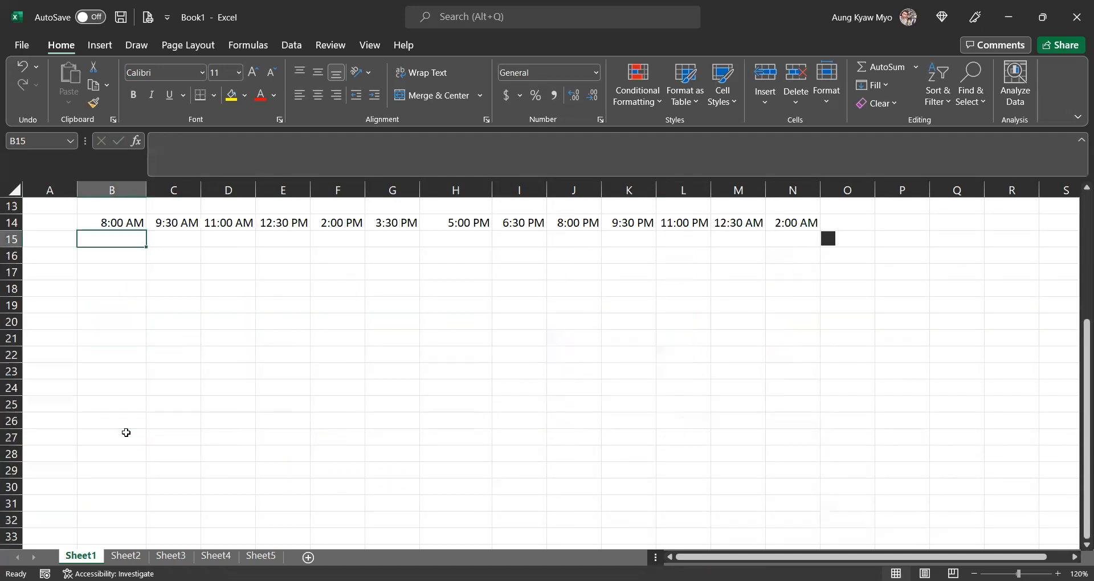
{"action": "left_click", "coordinate": [129, 258]}
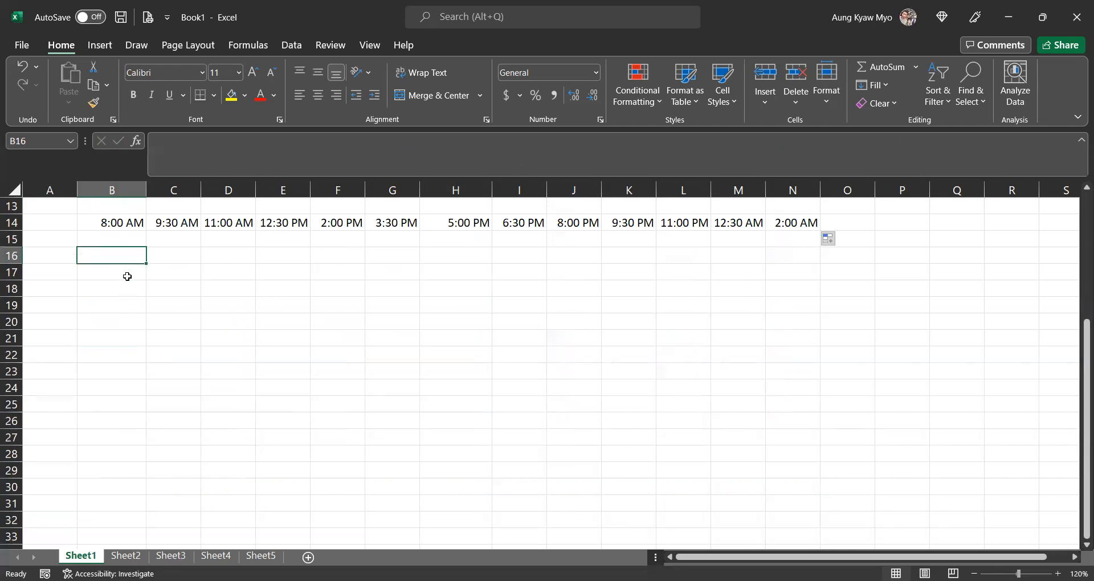
{"action": "type", "text": "Yangon"}
{"action": "left_click", "coordinate": [128, 277]}
{"action": "type", "text": "Ban"}
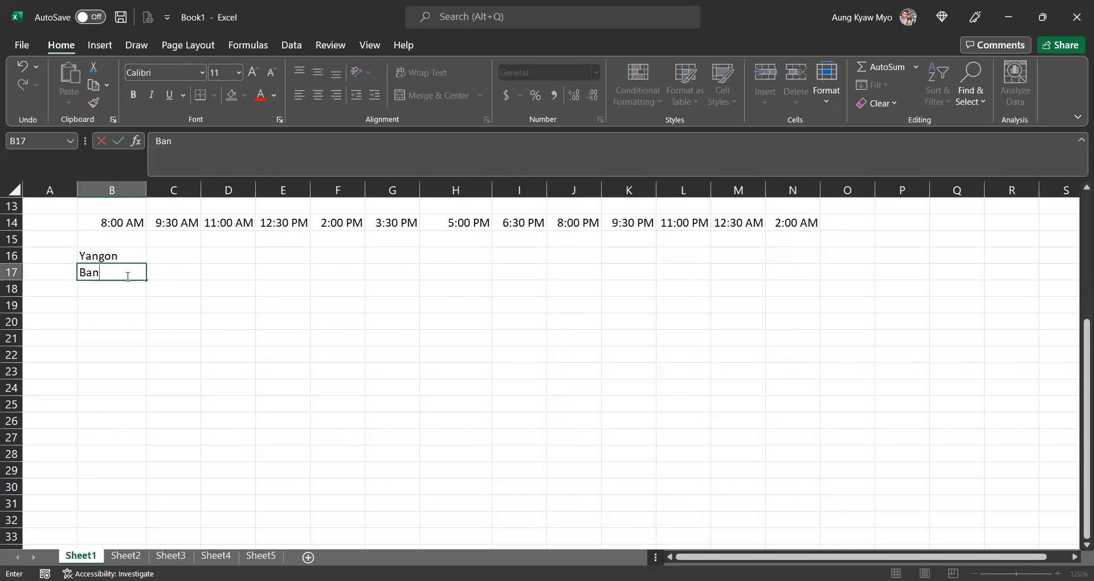
{"action": "type", "text": "gkok"}
{"action": "left_click_drag", "start_coordinate": [118, 255], "coordinate": [149, 365]}
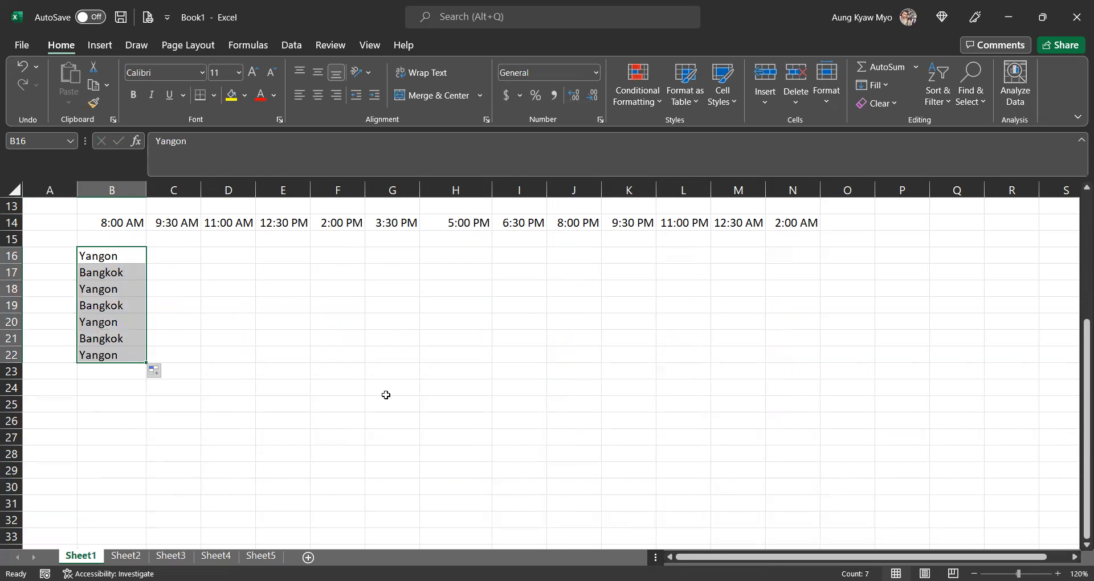
- Clear the city names below Yangon in cells B17 through B23
{"action": "left_click", "coordinate": [109, 272]}
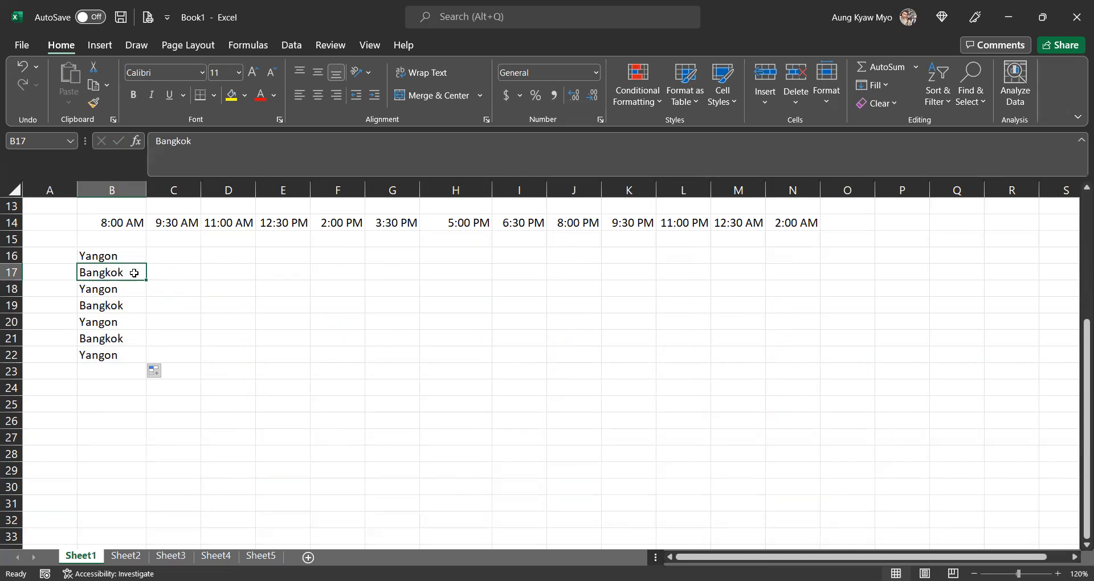
{"action": "left_click_drag", "start_coordinate": [127, 287], "coordinate": [108, 357]}
{"action": "key", "text": "BackSpace"}
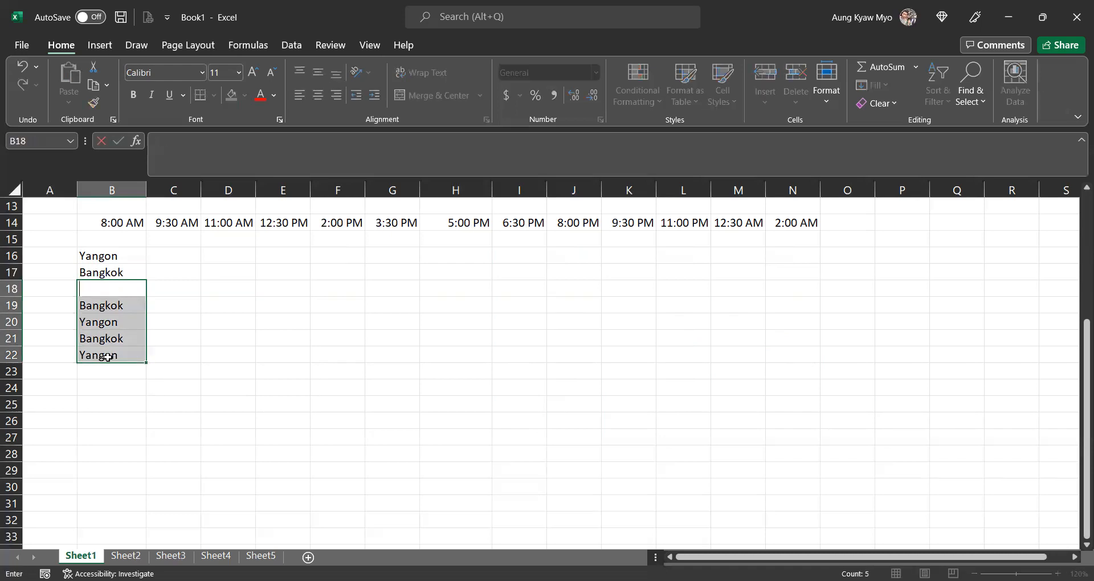
{"action": "left_click", "coordinate": [251, 329]}
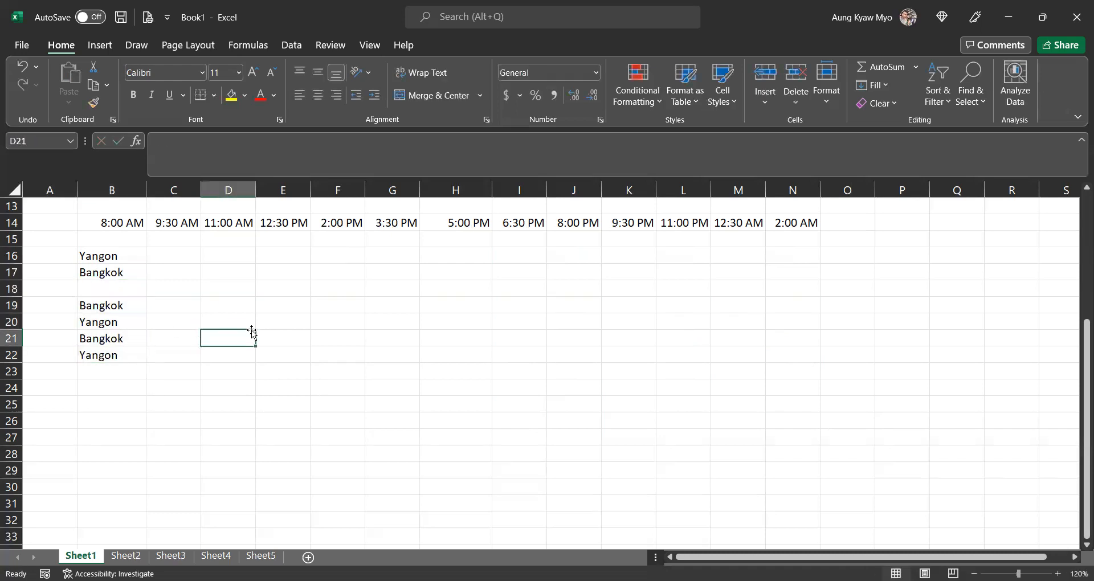
{"action": "left_click_drag", "start_coordinate": [114, 276], "coordinate": [124, 364]}
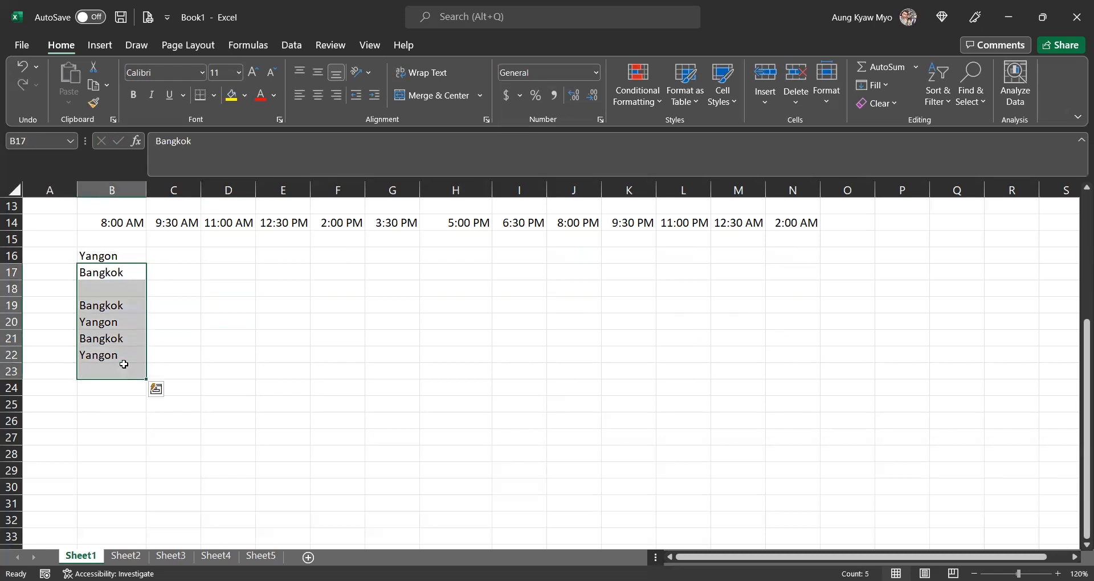
{"action": "key", "text": "Delete"}
- Enter Tokyo in B17, and try filling the Yangon and Tokyo pair down column B before undoing that fill
{"action": "left_click", "coordinate": [114, 269]}
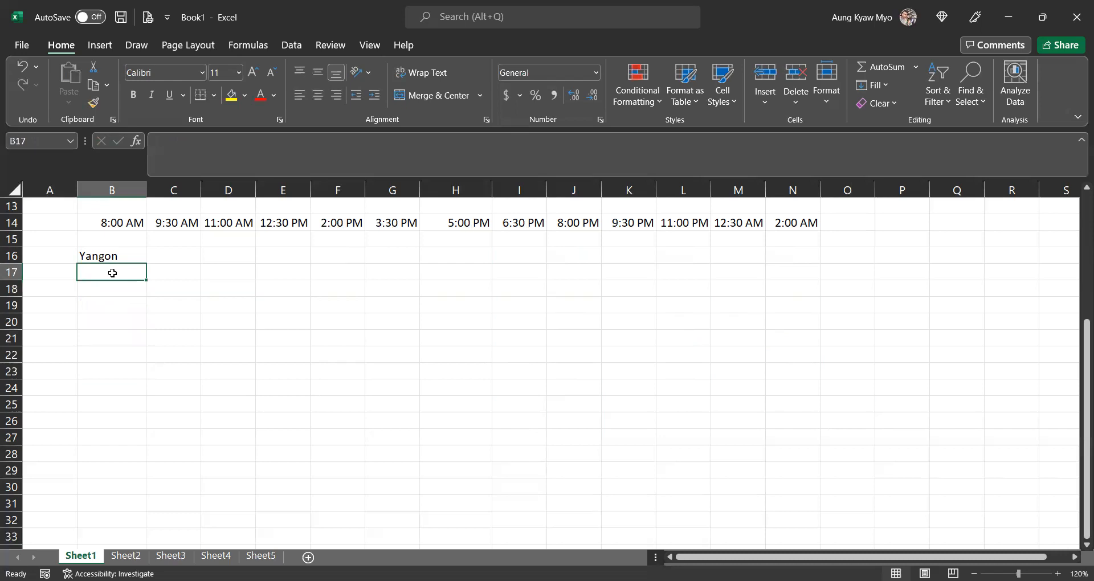
{"action": "type", "text": "Tokyo"}
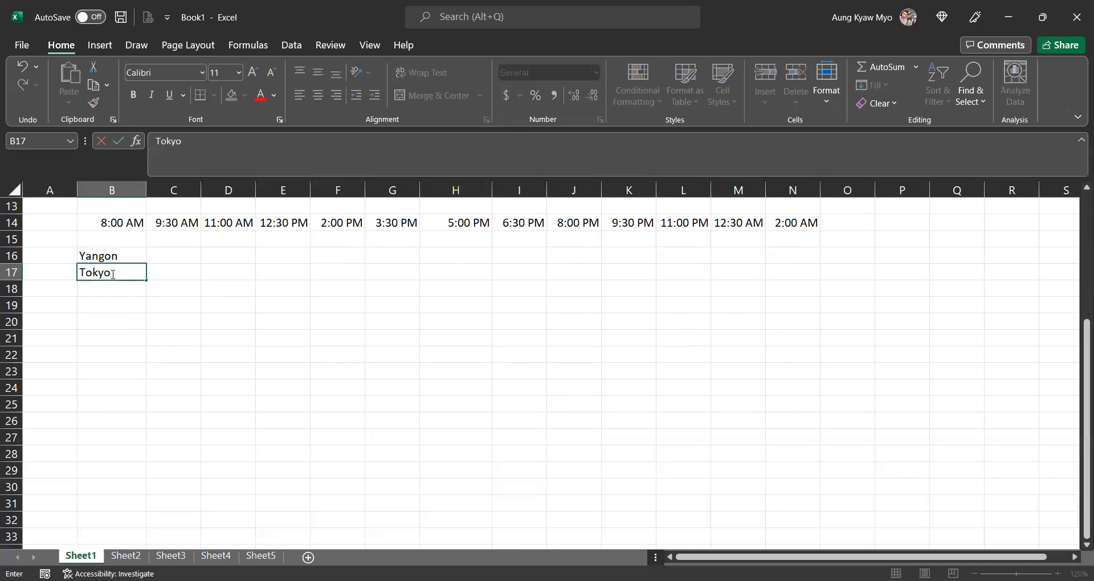
{"action": "left_click_drag", "start_coordinate": [123, 256], "coordinate": [146, 311]}
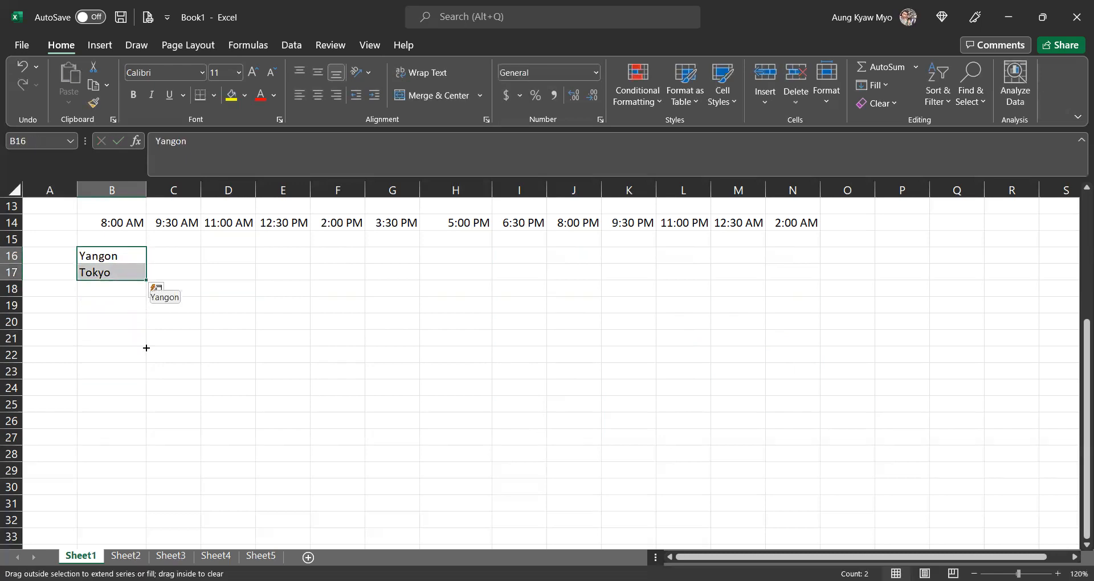
{"action": "left_click_drag", "start_coordinate": [146, 348], "coordinate": [146, 348]}
{"action": "key", "text": "ctrl+z"}
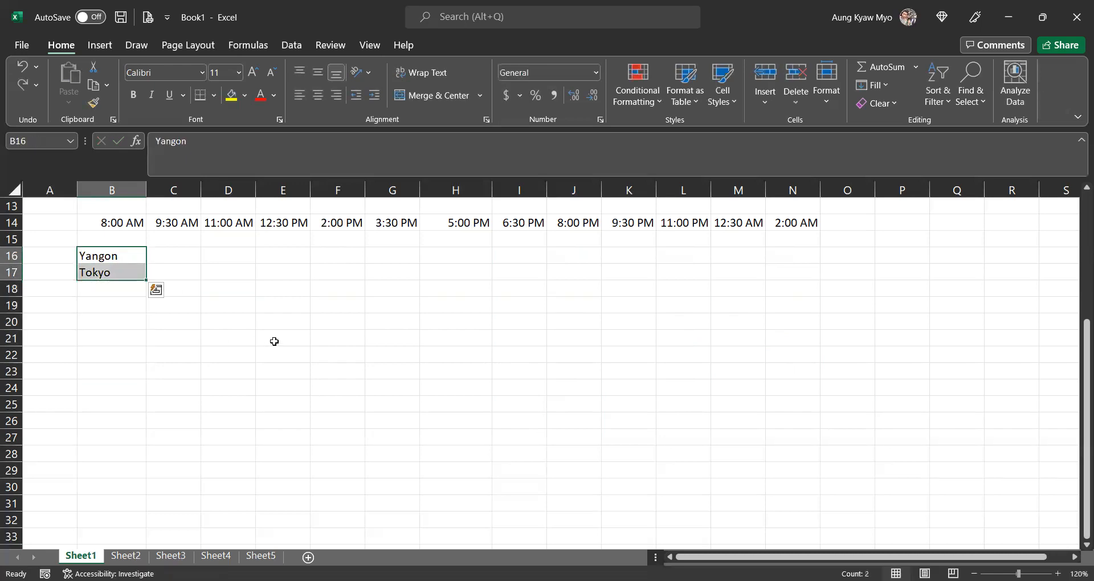
- Clear Yangon from B16 and fill Tokyo from B17 down to B22
{"action": "left_click", "coordinate": [111, 254]}
{"action": "key", "text": "Delete"}
{"action": "left_click", "coordinate": [117, 273]}
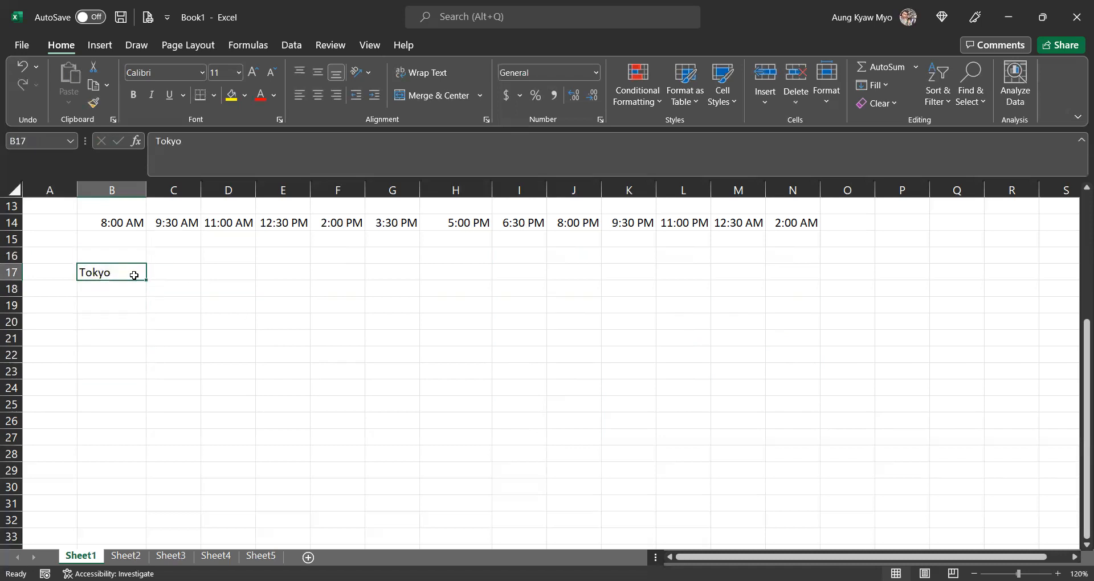
{"action": "left_click_drag", "start_coordinate": [159, 369], "coordinate": [157, 356]}
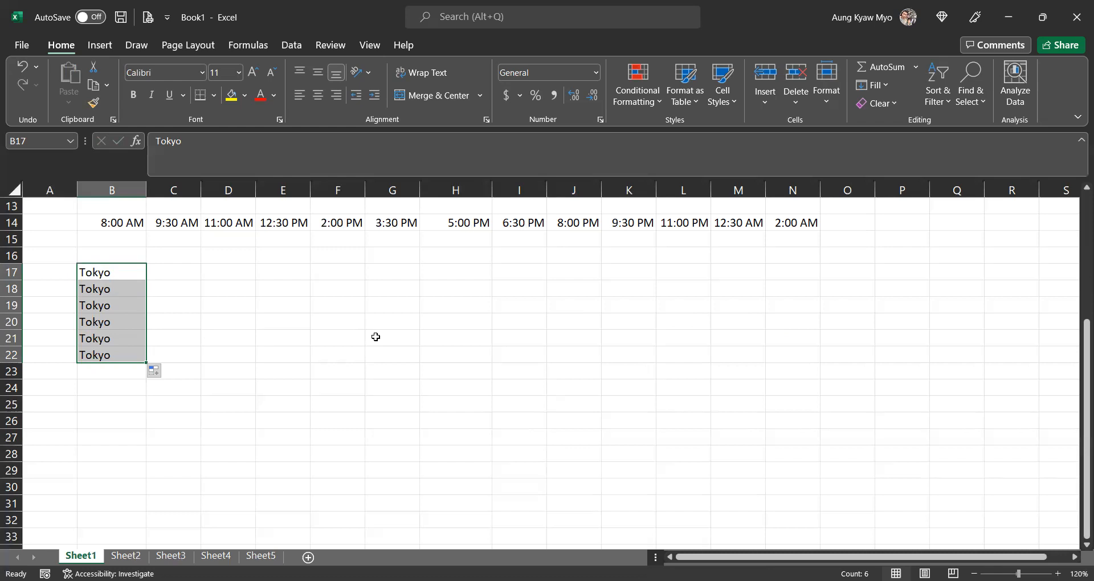
- Clear the repeated Tokyo entries in B18 through B22
{"action": "left_click", "coordinate": [114, 282]}
{"action": "left_click_drag", "start_coordinate": [113, 282], "coordinate": [108, 356]}
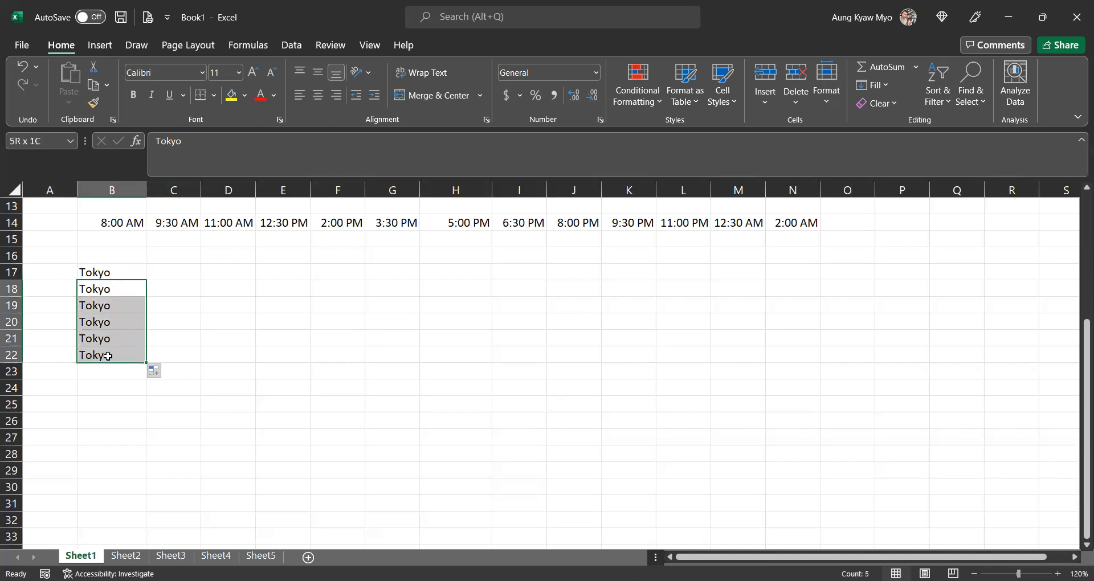
{"action": "key", "text": "BackSpace"}
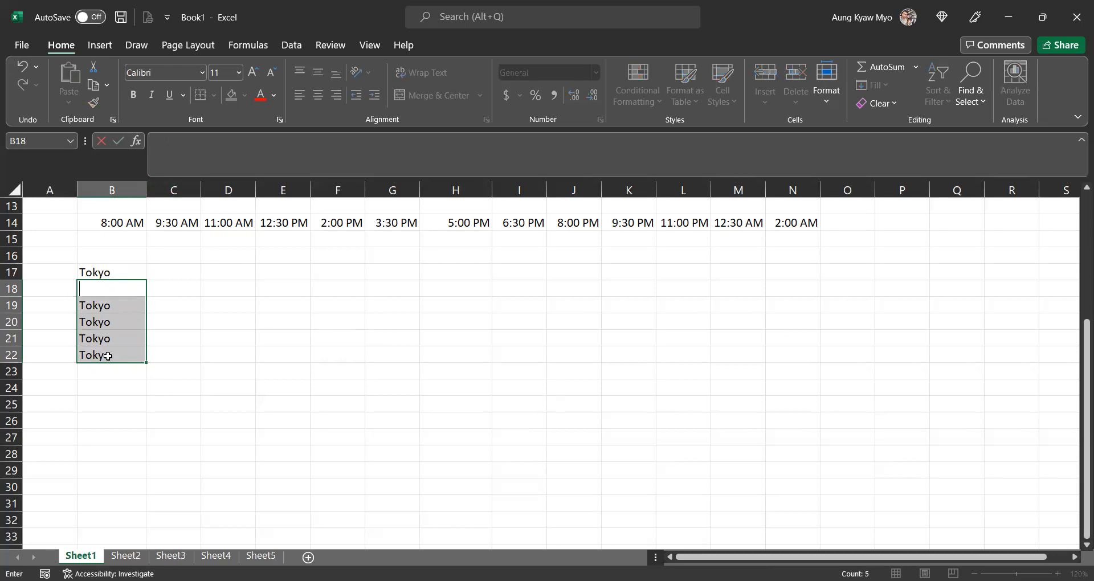
{"action": "left_click", "coordinate": [252, 342]}
{"action": "left_click", "coordinate": [118, 290]}
{"action": "left_click_drag", "start_coordinate": [117, 289], "coordinate": [118, 353]}
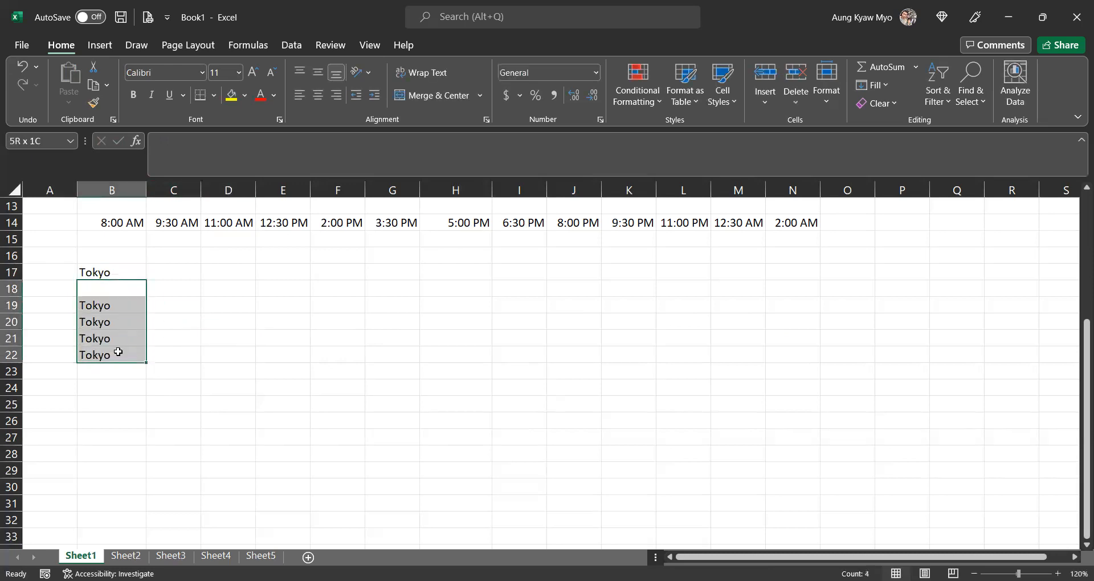
{"action": "key", "text": "Delete"}
- Enter Soeul in B18, directly below Tokyo
{"action": "left_click", "coordinate": [127, 290]}
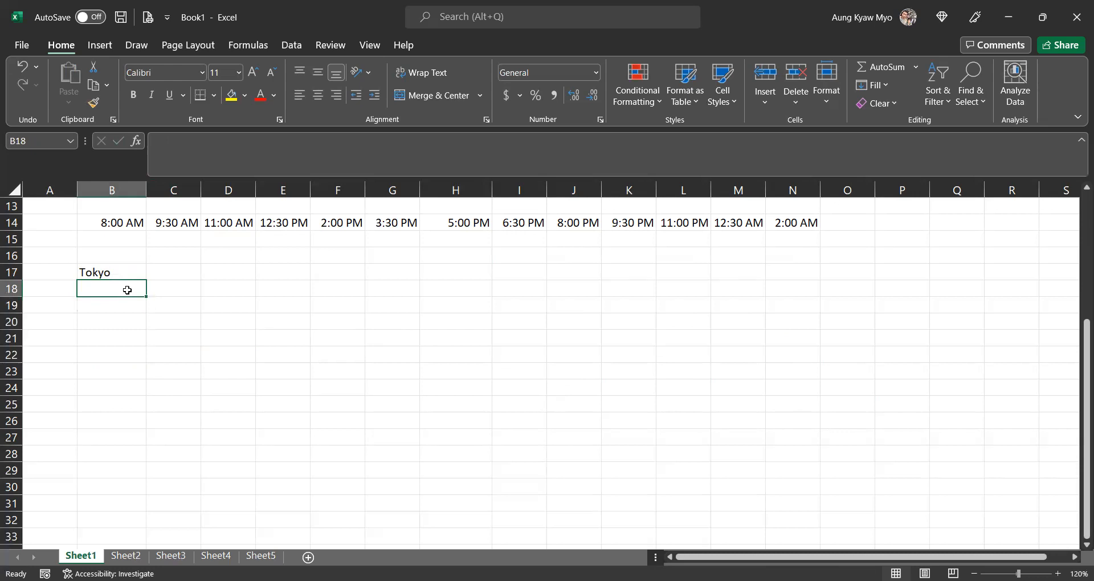
{"action": "type", "text": "Soel"}
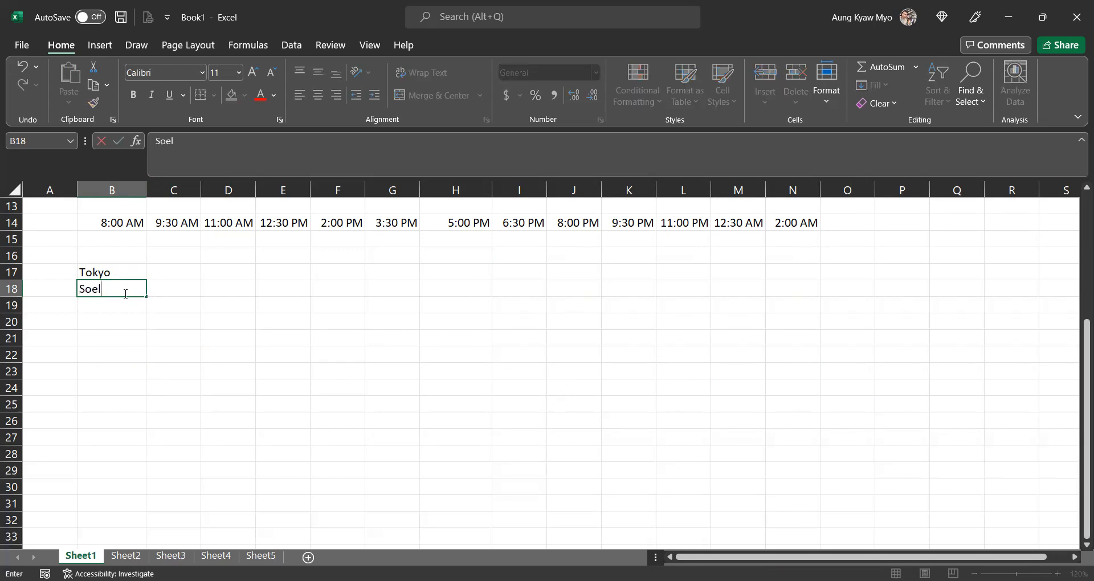
{"action": "key", "text": "BackSpace"}
{"action": "key", "text": "BackSpace"}
{"action": "type", "text": "uel"}
{"action": "key", "text": "BackSpace"}
{"action": "key", "text": "BackSpace"}
{"action": "key", "text": "BackSpace"}
{"action": "type", "text": "eul"}
{"action": "key", "text": "Return"}
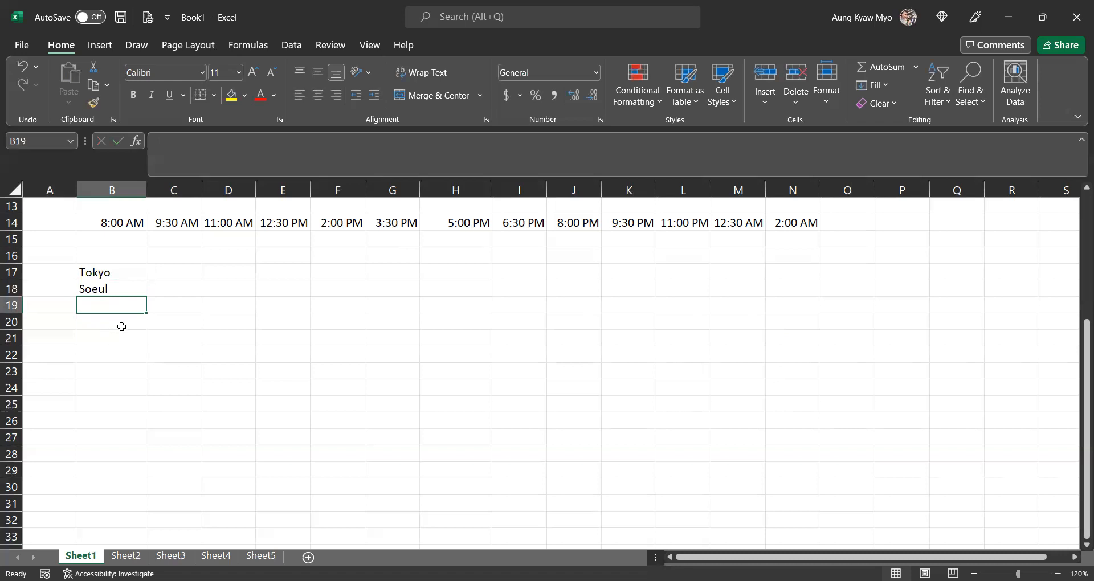
- Enter Hong Kong in B19 as the third city in the list
{"action": "type", "text": "Bajing"}
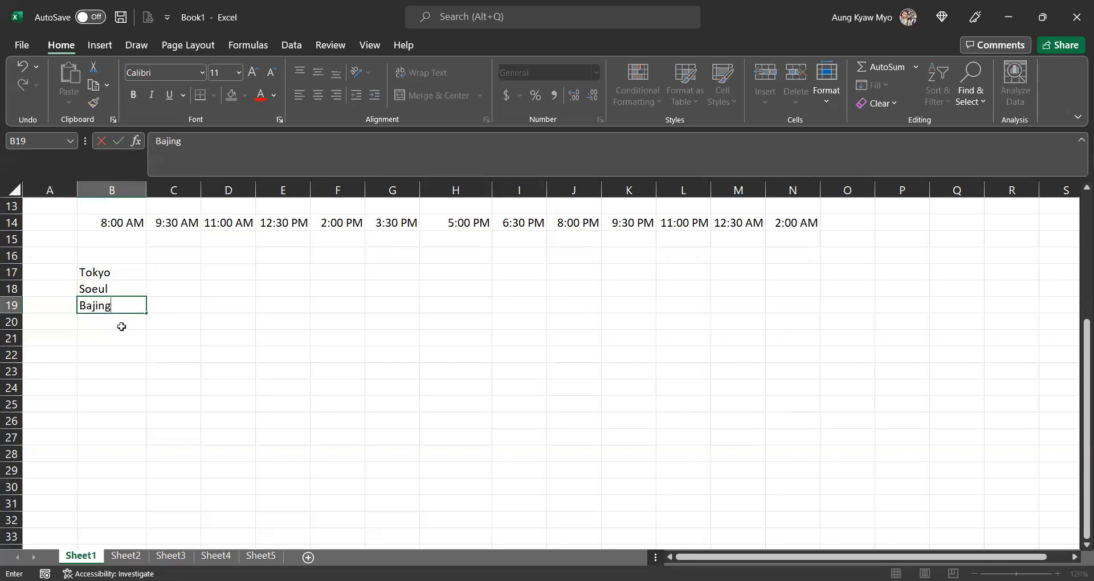
{"action": "key", "text": "BackSpace"}
{"action": "key", "text": "BackSpace"}
{"action": "key", "text": "BackSpace"}
{"action": "key", "text": "BackSpace"}
{"action": "key", "text": "BackSpace"}
{"action": "key", "text": "BackSpace"}
{"action": "type", "text": "Hong"}
{"action": "type", "text": "kong"}
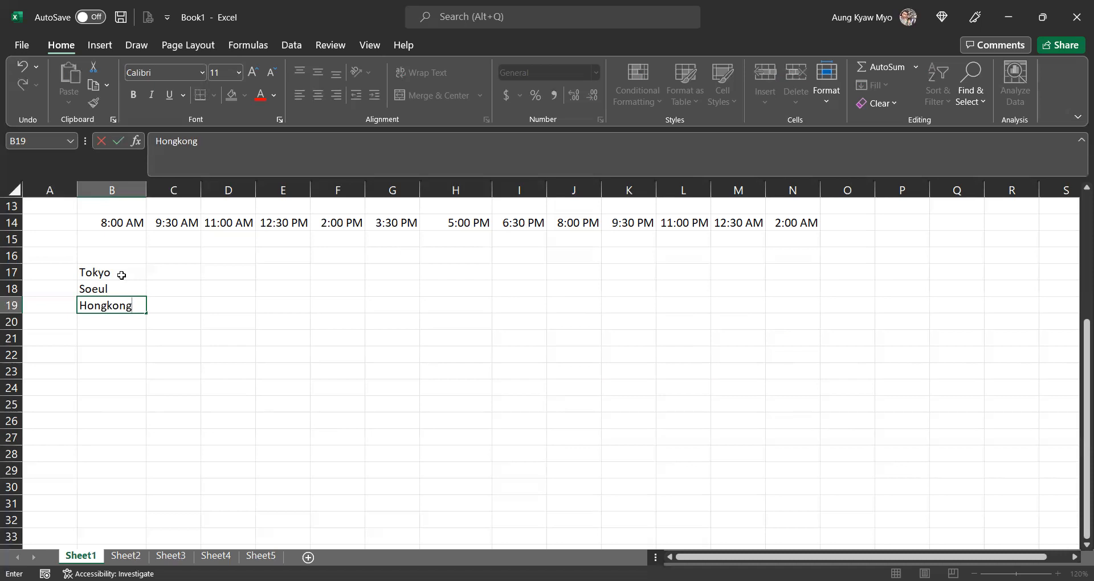
{"action": "key", "text": "BackSpace"}
{"action": "key", "text": "BackSpace"}
{"action": "key", "text": "BackSpace"}
{"action": "key", "text": "BackSpace"}
{"action": "type", "text": "Kong"}
{"action": "key", "text": "Return"}
- Try to extend the Tokyo, Soeul, Hong Kong list in B17:B19 by filling it down column B
{"action": "left_click_drag", "start_coordinate": [122, 275], "coordinate": [126, 309]}
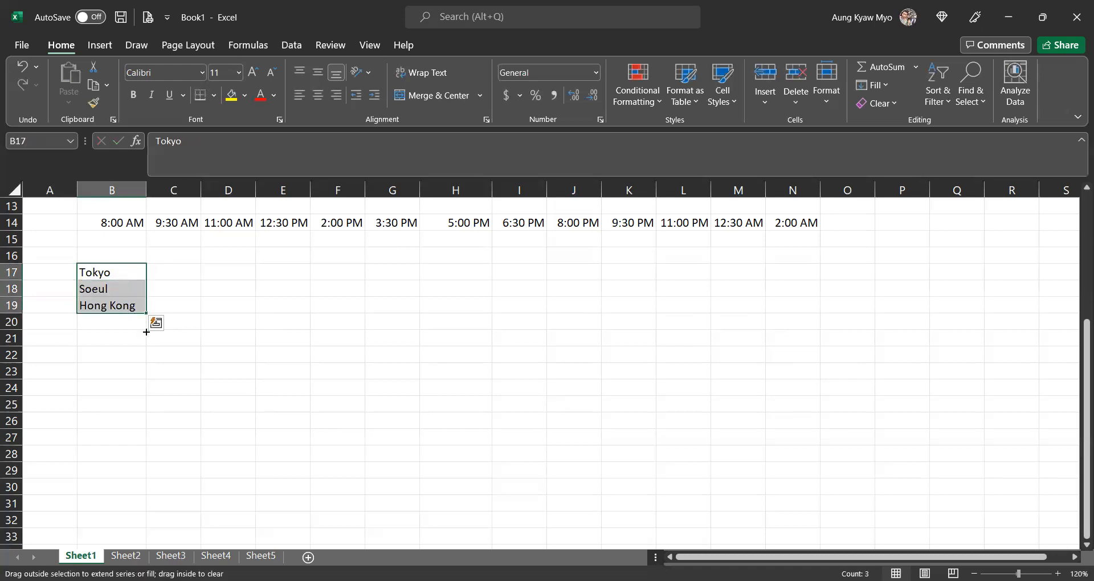
{"action": "left_click_drag", "start_coordinate": [148, 381], "coordinate": [147, 381]}
{"action": "key", "text": "ctrl+z"}
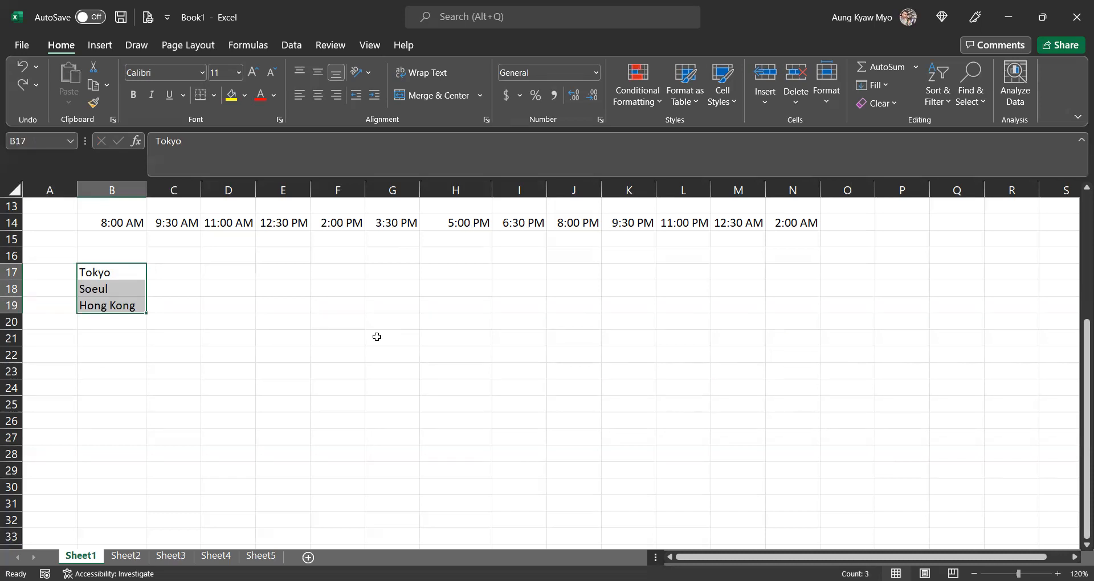
- Open the custom lists editor from the General section of Excel's advanced options
{"action": "left_click", "coordinate": [11, 47]}
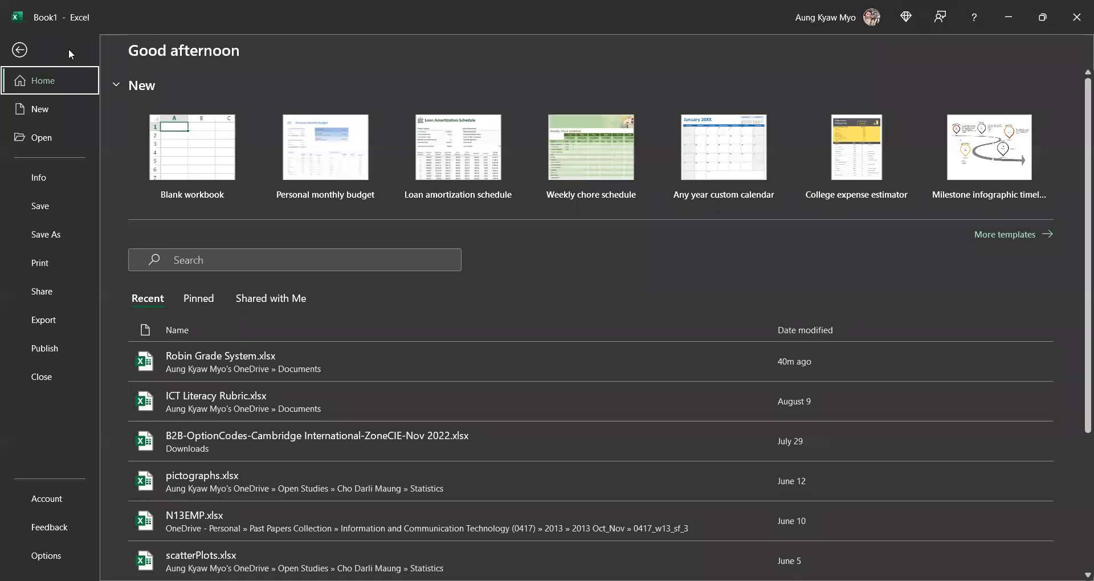
{"action": "left_click", "coordinate": [23, 51]}
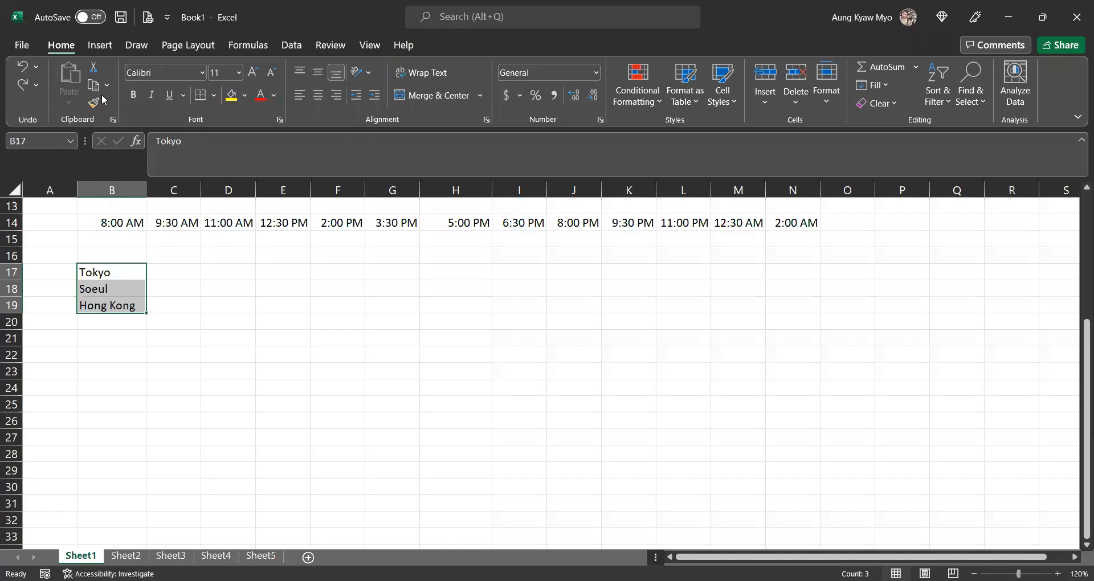
{"action": "left_click", "coordinate": [23, 52]}
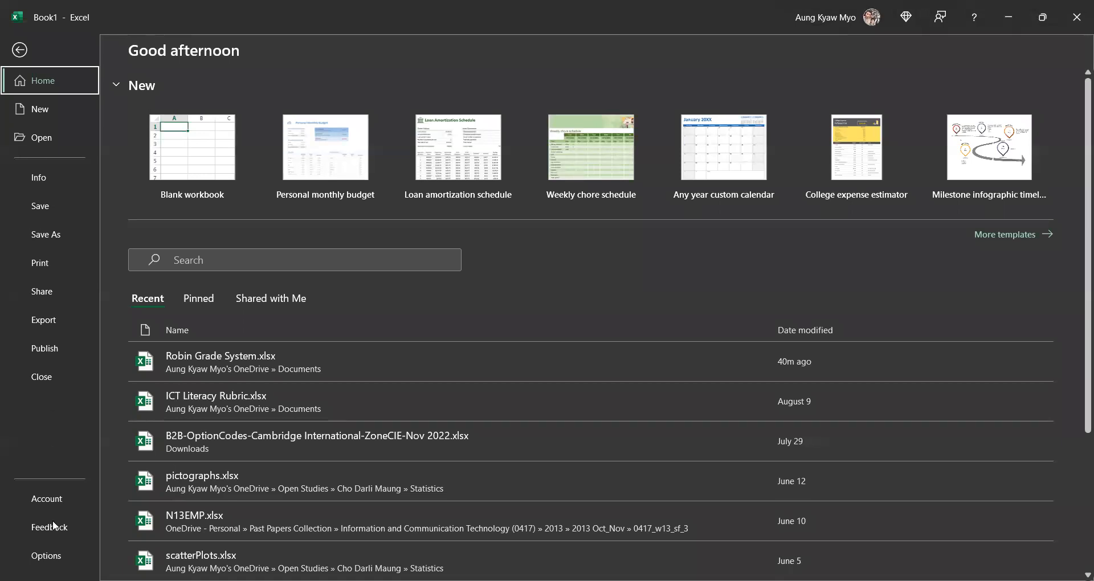
{"action": "left_click", "coordinate": [46, 555]}
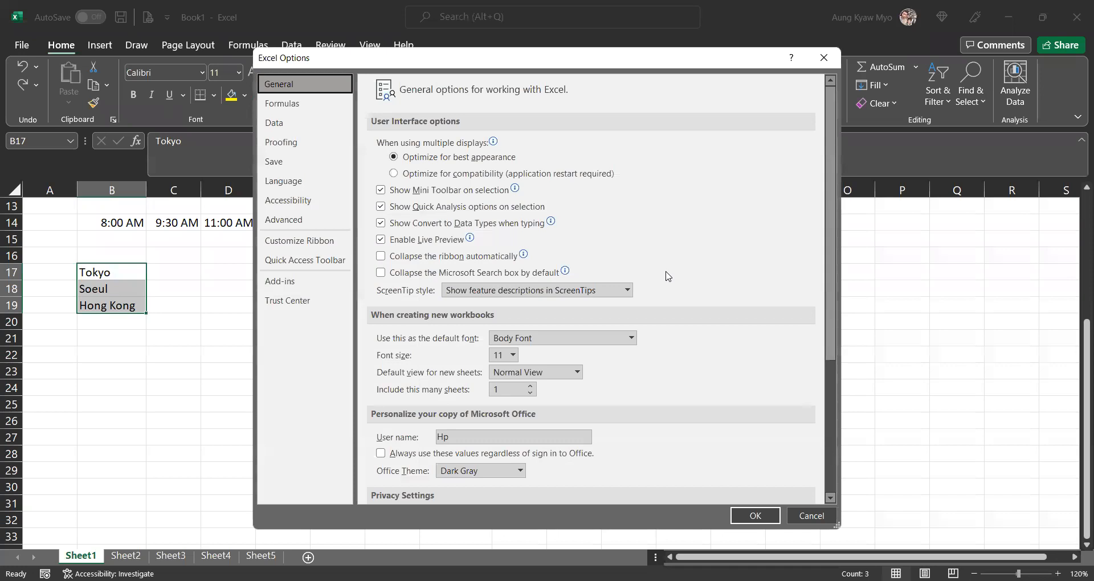
{"action": "left_click", "coordinate": [312, 219]}
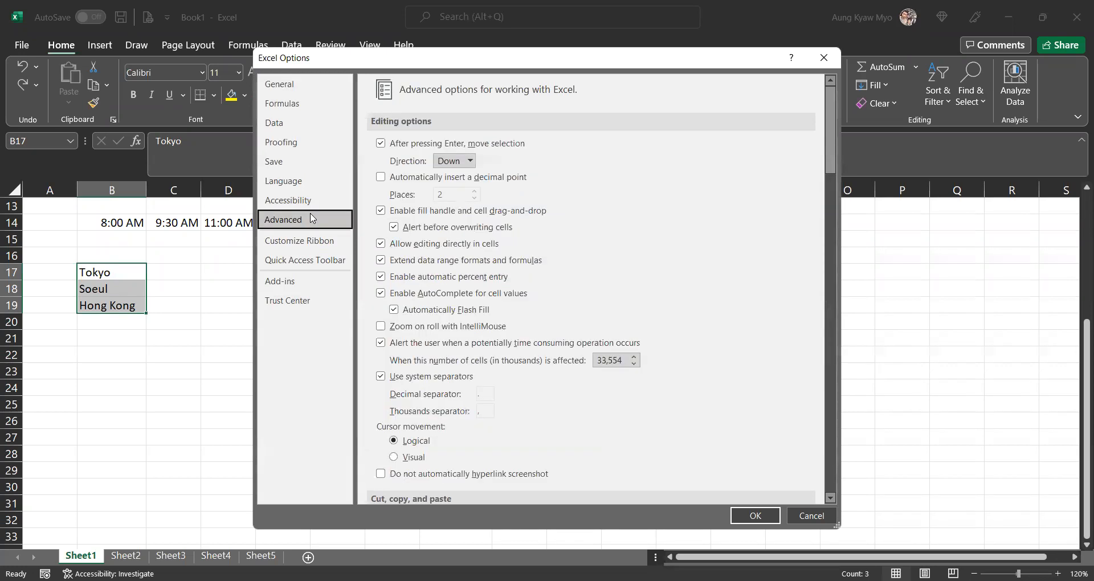
{"action": "scroll", "coordinate": [715, 290], "scroll_direction": "down", "scroll_amount": 4}
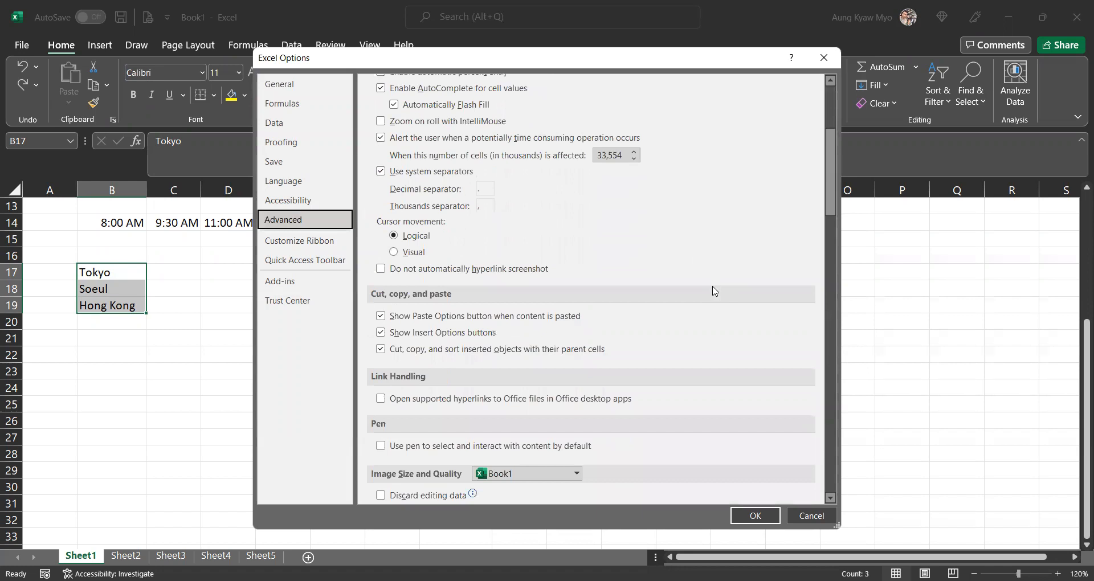
{"action": "scroll", "coordinate": [714, 290], "scroll_direction": "down", "scroll_amount": 4}
{"action": "scroll", "coordinate": [714, 290], "scroll_direction": "down", "scroll_amount": 7}
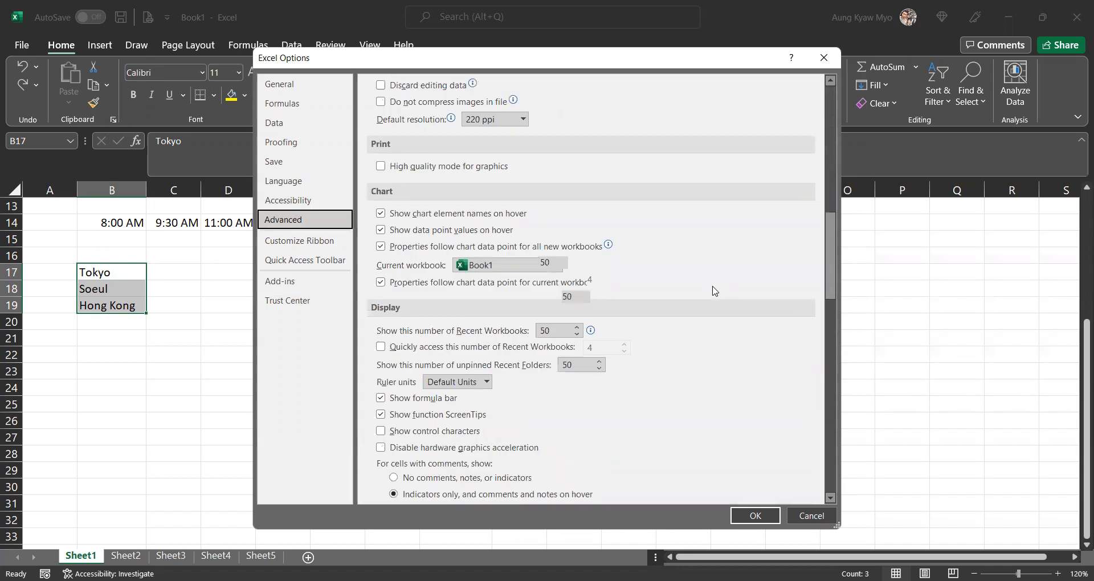
{"action": "scroll", "coordinate": [714, 291], "scroll_direction": "down", "scroll_amount": 7}
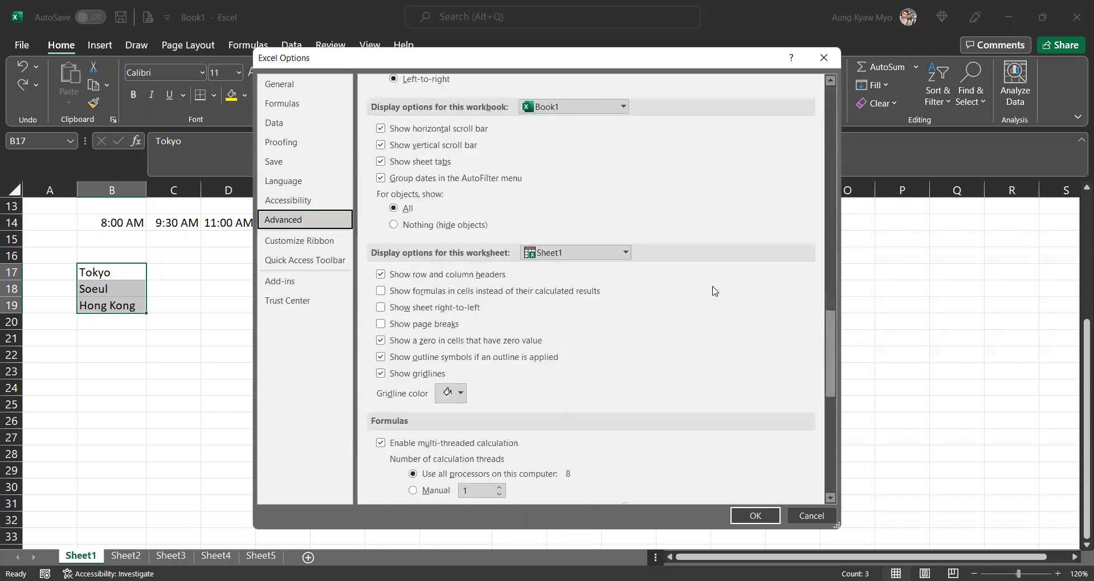
{"action": "scroll", "coordinate": [714, 290], "scroll_direction": "down", "scroll_amount": 5}
{"action": "scroll", "coordinate": [714, 291], "scroll_direction": "down", "scroll_amount": 4}
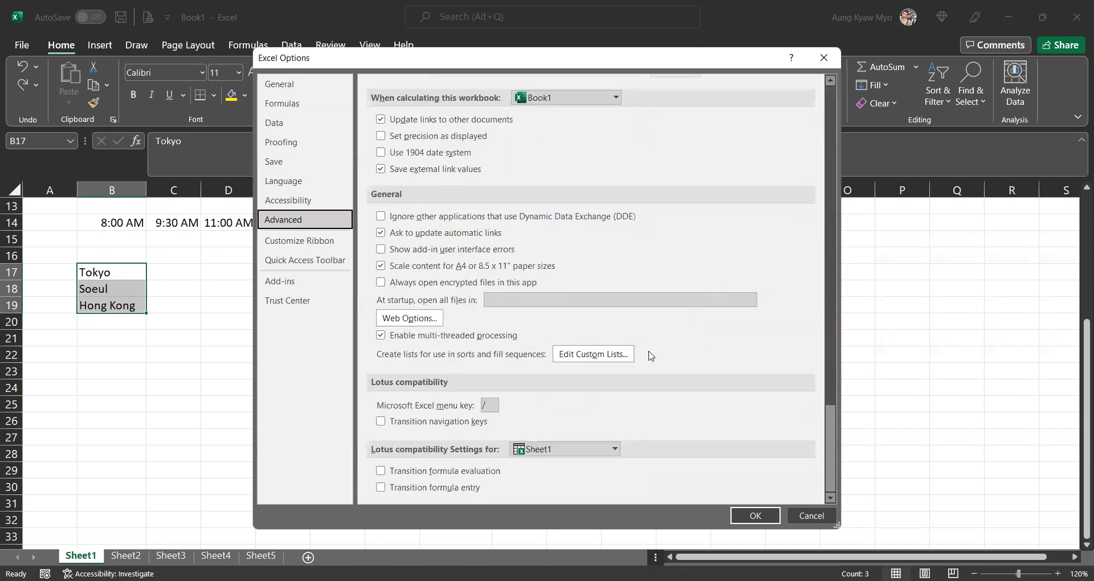
{"action": "left_click", "coordinate": [601, 357]}
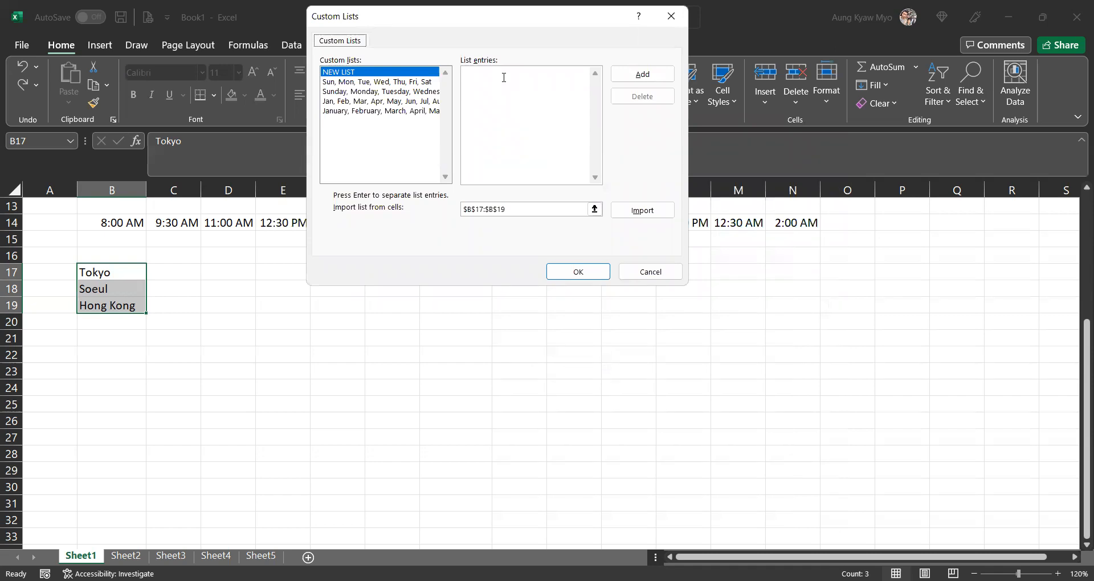
- Enter Tokyo, Soeul, Hong Kong, Bangkok and Yangon as separate entries of a new custom list
{"action": "left_click", "coordinate": [486, 73]}
{"action": "type", "text": "Tokyo"}
{"action": "key", "text": "Return"}
{"action": "type", "text": "Soel"}
{"action": "key", "text": "BackSpace"}
{"action": "type", "text": "ul "}
{"action": "type", "text": "Hong Kong"}
{"action": "key", "text": "Return"}
{"action": "type", "text": "Bang"}
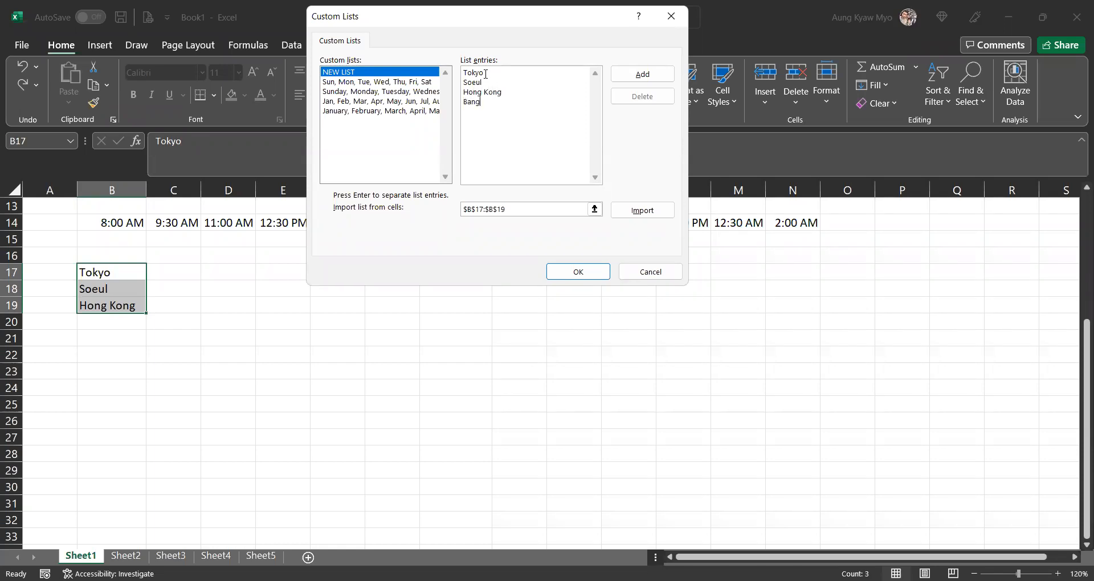
{"action": "type", "text": "kok "}
{"action": "type", "text": "Yangon"}
- Add the five-city list to the custom lists and accept the changes in both option dialogs
{"action": "left_click", "coordinate": [655, 80]}
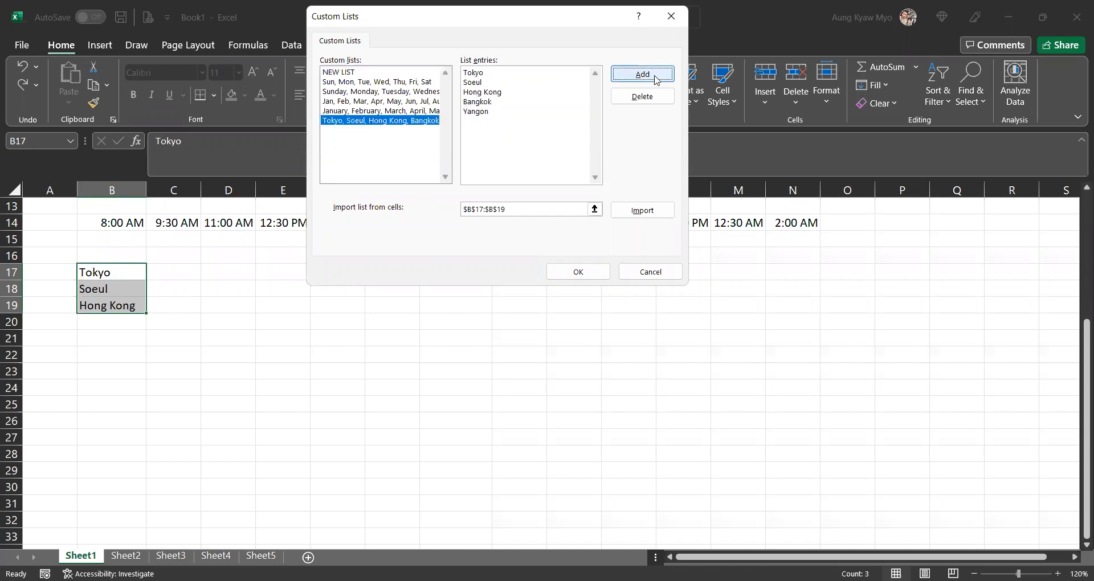
{"action": "left_click", "coordinate": [593, 276]}
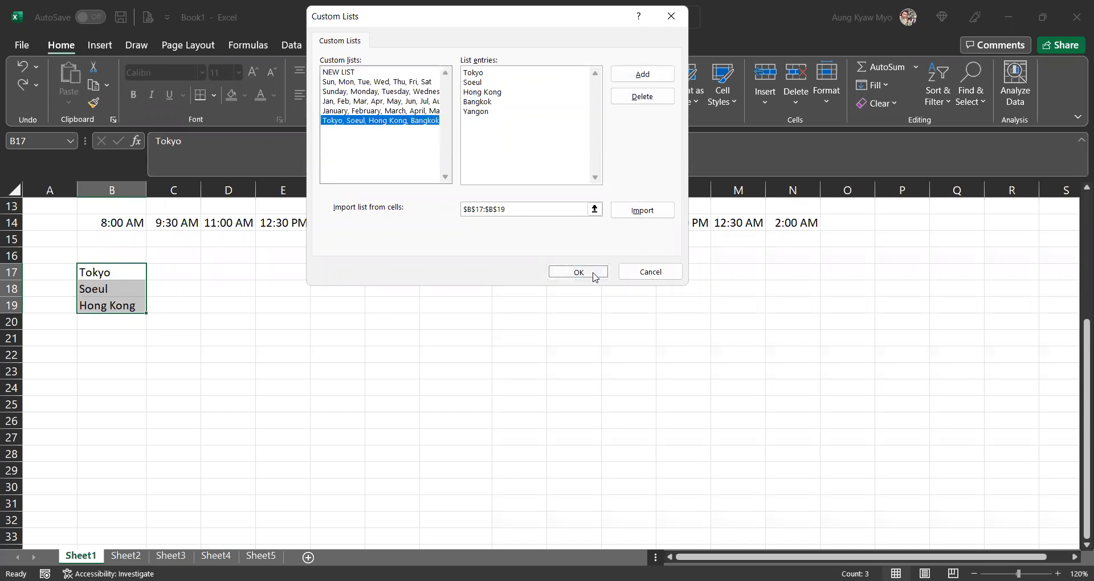
{"action": "left_click", "coordinate": [593, 276]}
{"action": "left_click", "coordinate": [756, 515]}
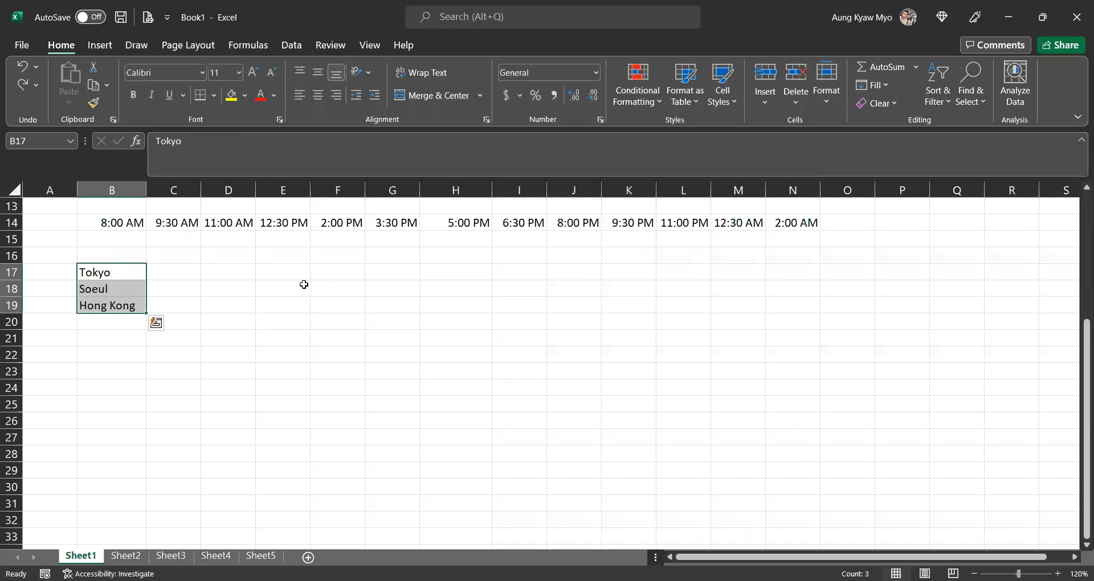
- Clear the three city names from B17 through B19
{"action": "left_click", "coordinate": [319, 287]}
{"action": "left_click_drag", "start_coordinate": [105, 272], "coordinate": [109, 305]}
{"action": "key", "text": "Delete"}
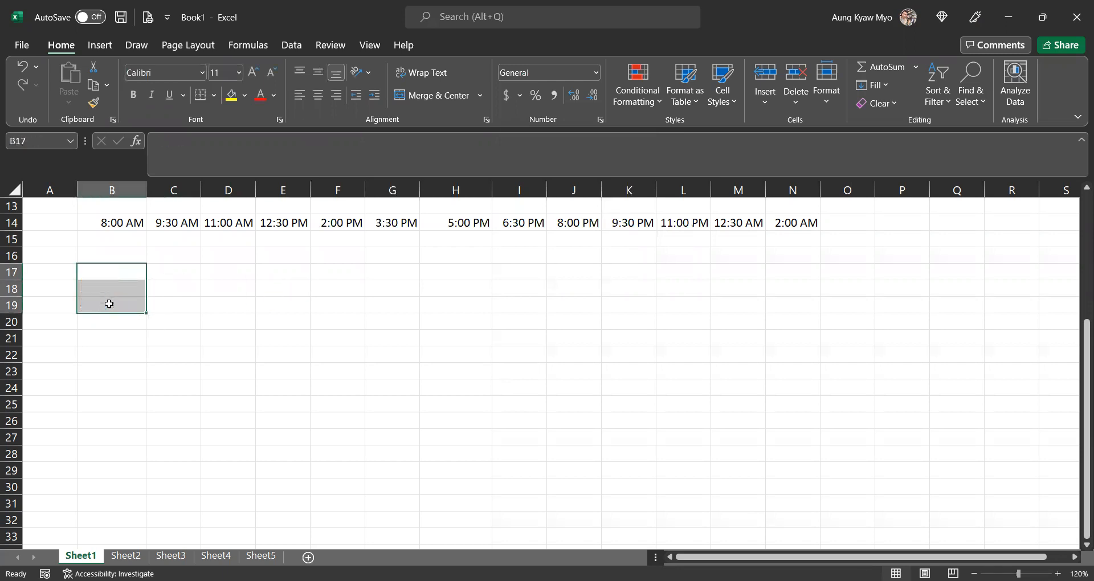
- Enter Tokyo in B17 and fill the custom city list down to B21
{"action": "left_click", "coordinate": [118, 271]}
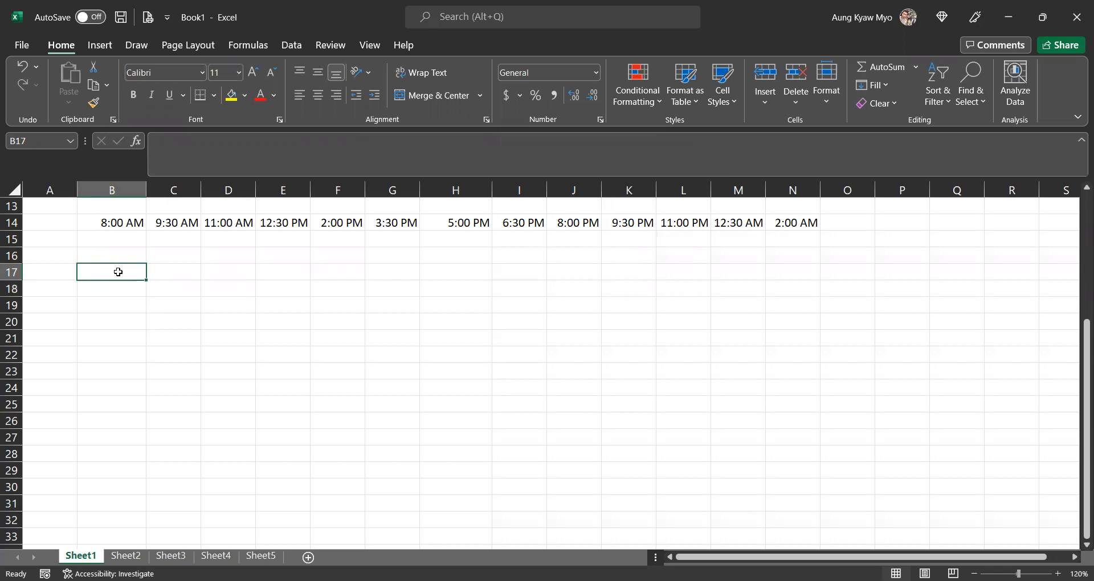
{"action": "type", "text": "Tokyo"}
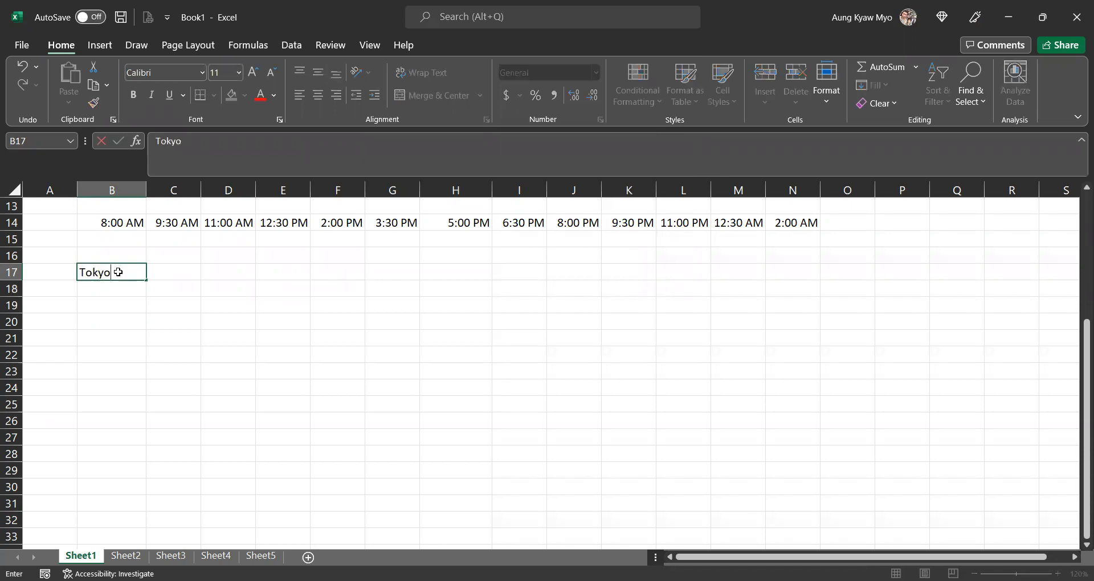
{"action": "key", "text": "Return"}
{"action": "left_click", "coordinate": [131, 271]}
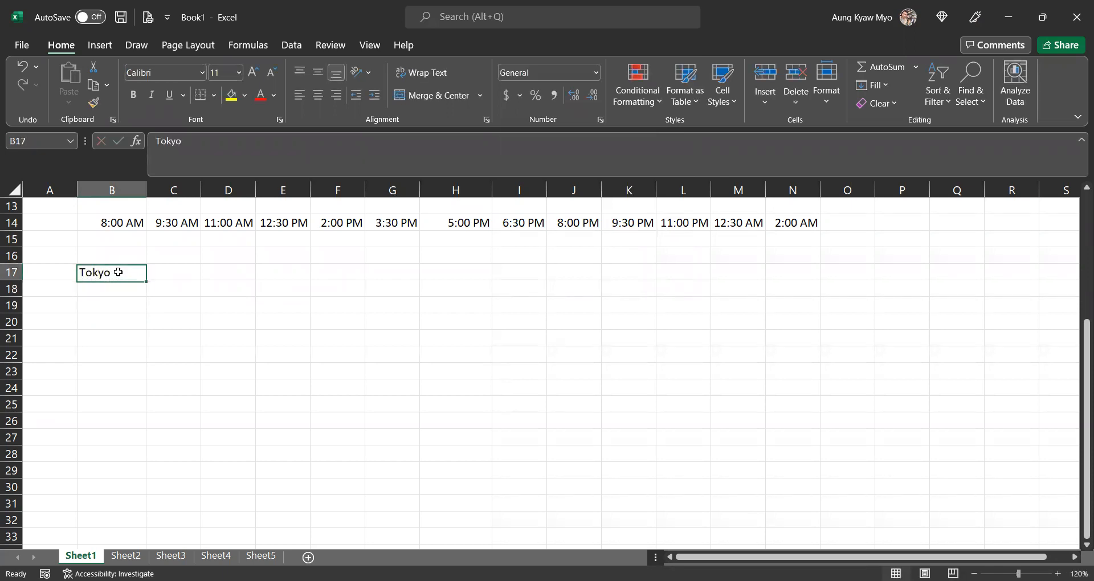
{"action": "left_click_drag", "start_coordinate": [146, 279], "coordinate": [147, 291]}
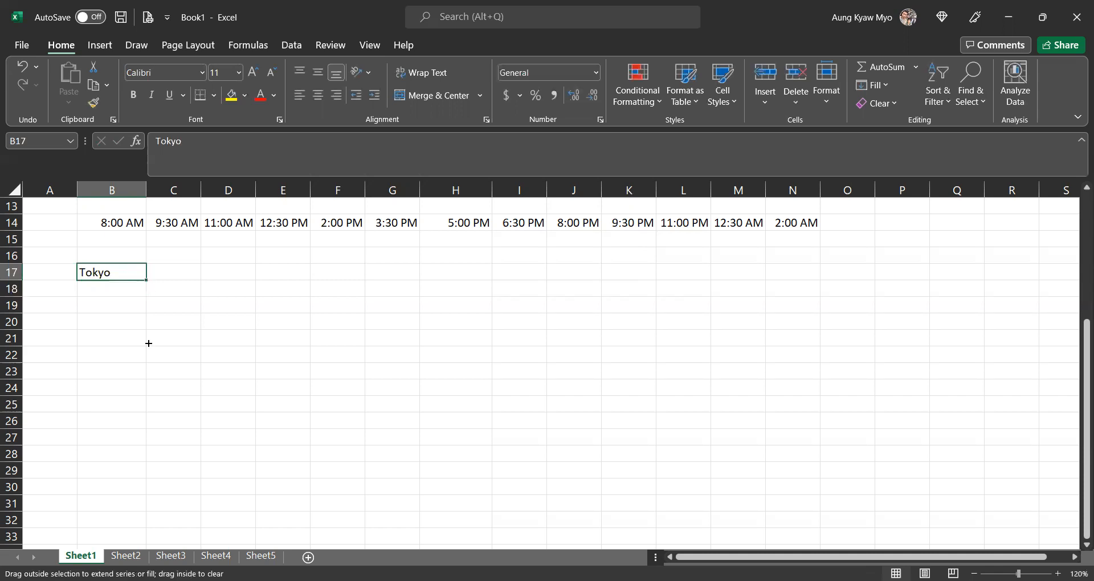
{"action": "left_click_drag", "start_coordinate": [148, 343], "coordinate": [149, 345]}
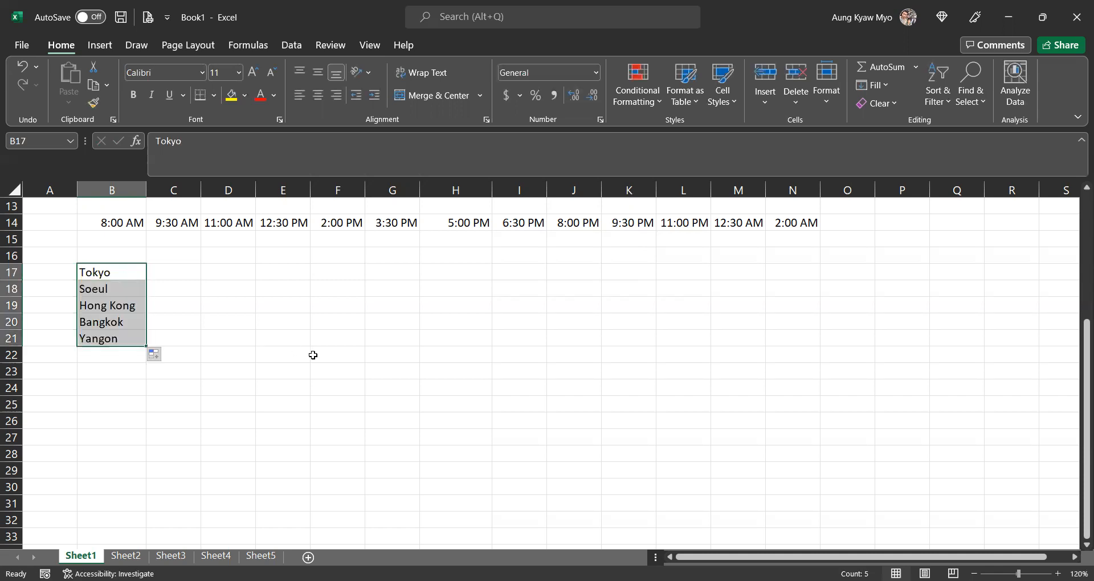